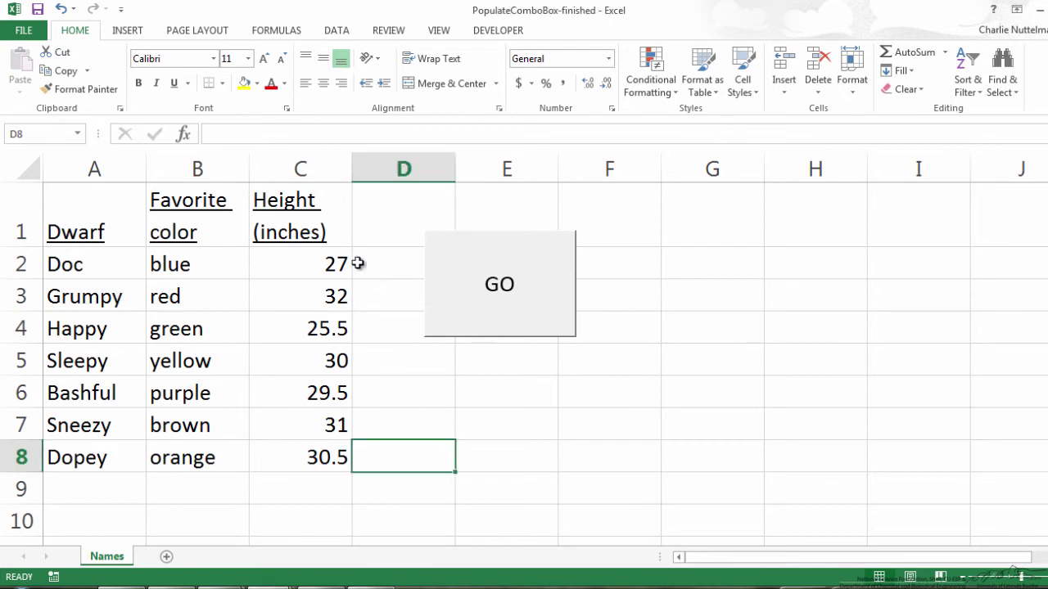
Review the dwarf names, favorite colors and heights columns of the table
{"action": "left_click", "coordinate": [82, 231]}
{"action": "mouse_move", "coordinate": [77, 262]}
{"action": "left_mouse_down"}
{"action": "mouse_move", "coordinate": [77, 473]}
{"action": "mouse_move", "coordinate": [77, 461]}
{"action": "left_mouse_up"}
{"action": "left_click_drag", "start_coordinate": [181, 265], "coordinate": [187, 461]}
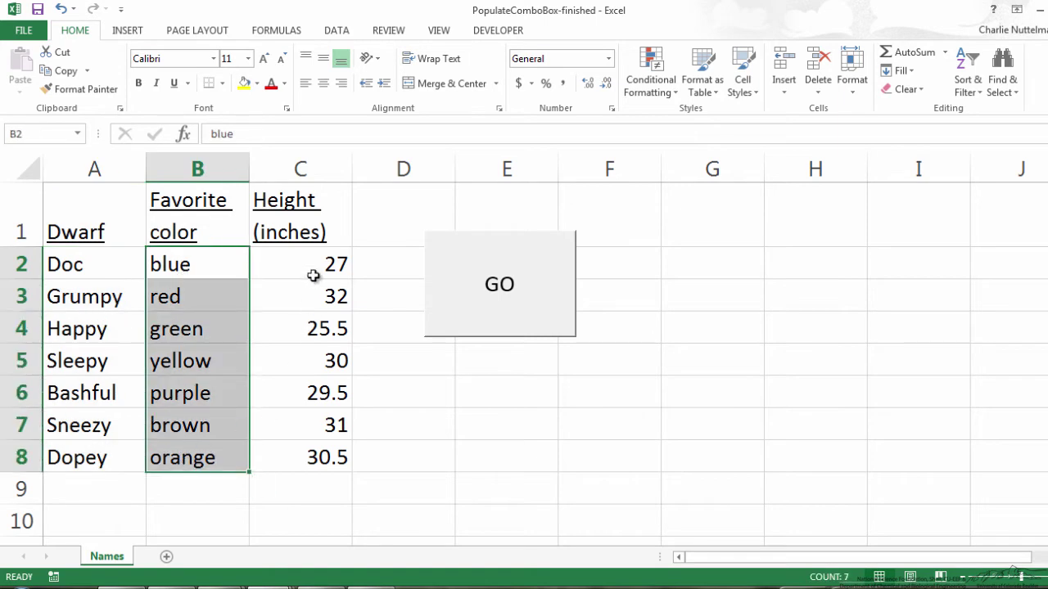
{"action": "mouse_move", "coordinate": [313, 271]}
{"action": "left_mouse_down"}
{"action": "mouse_move", "coordinate": [316, 434]}
{"action": "mouse_move", "coordinate": [327, 459]}
{"action": "left_mouse_up"}
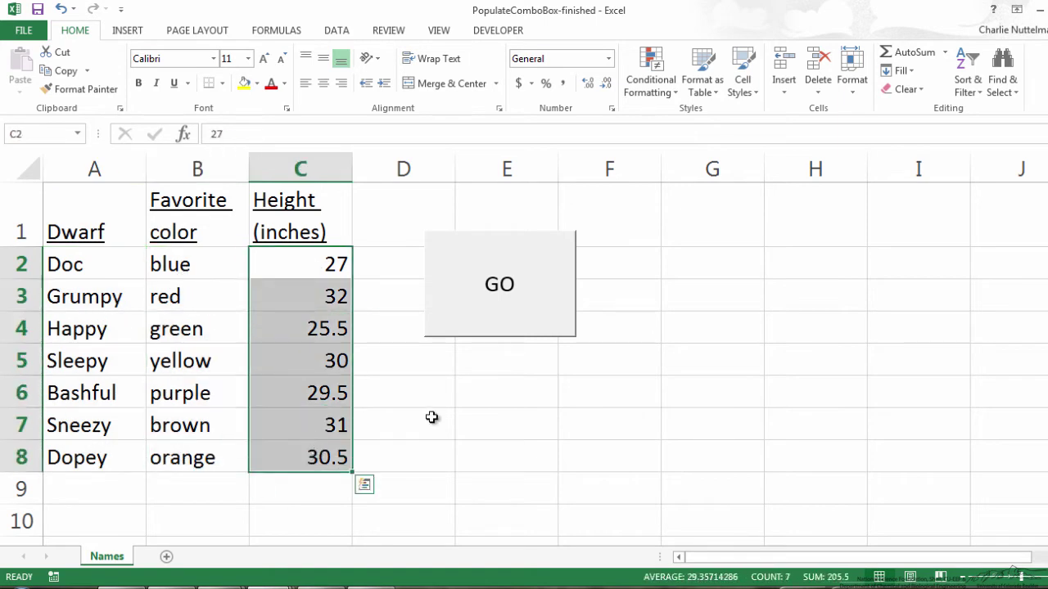
{"action": "left_click", "coordinate": [431, 417]}
{"action": "left_click", "coordinate": [494, 386]}
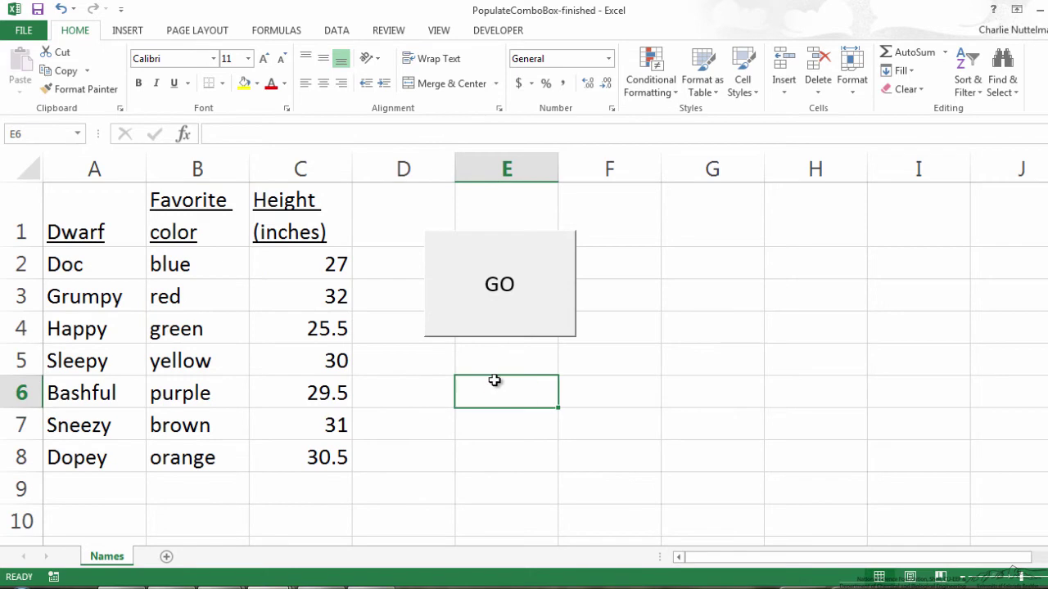
Look up Bashful with Height (inches) in the Dwarf Database form and dismiss the 29.5 result
{"action": "left_click", "coordinate": [506, 324]}
{"action": "left_click_drag", "start_coordinate": [508, 228], "coordinate": [468, 240]}
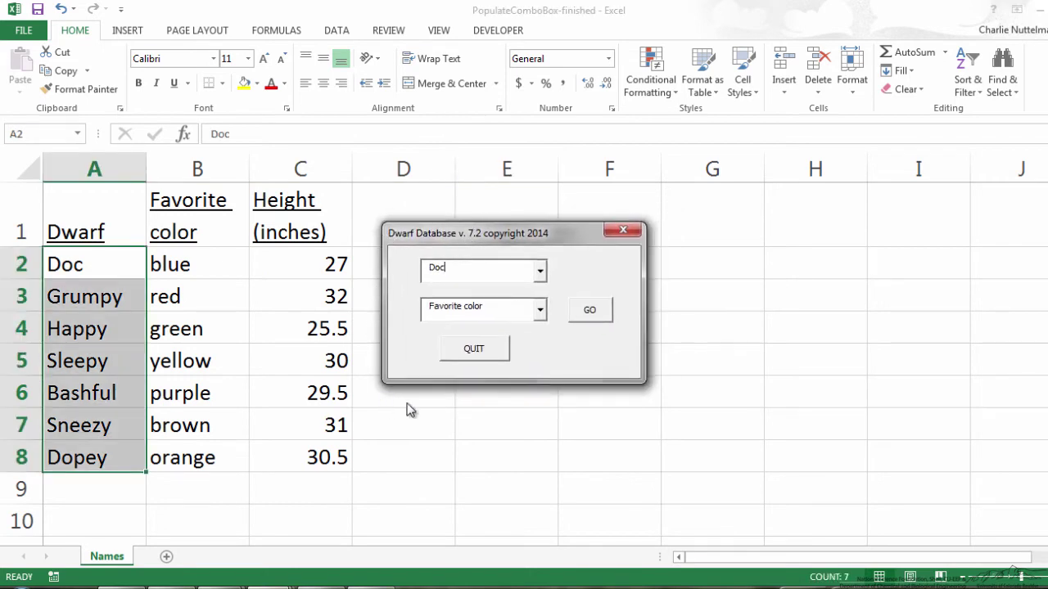
{"action": "left_click", "coordinate": [540, 274]}
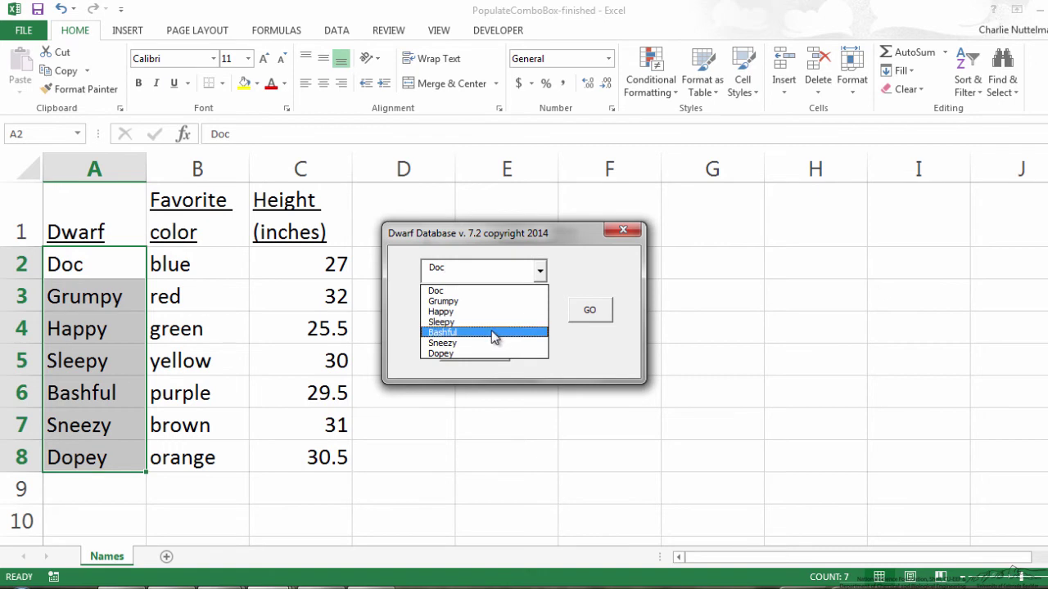
{"action": "left_click", "coordinate": [459, 333]}
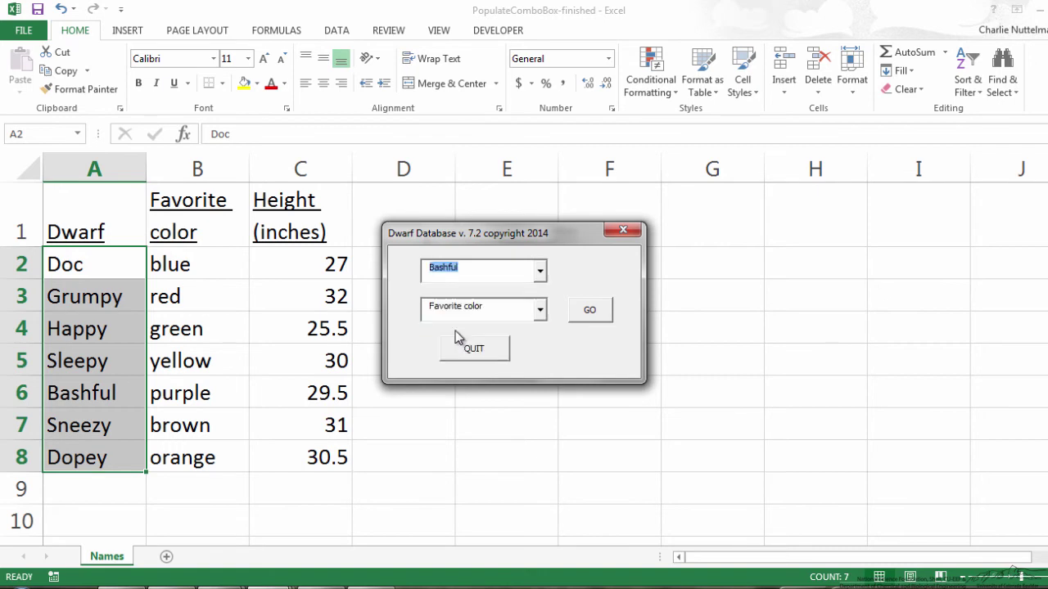
{"action": "left_click", "coordinate": [540, 309]}
{"action": "left_click", "coordinate": [499, 342]}
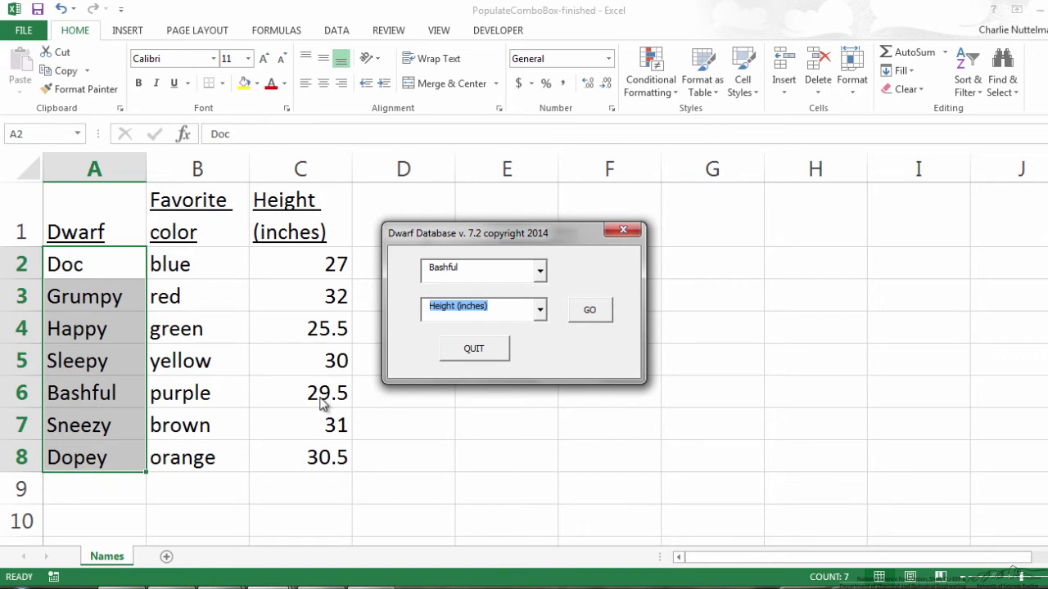
{"action": "left_click", "coordinate": [579, 318]}
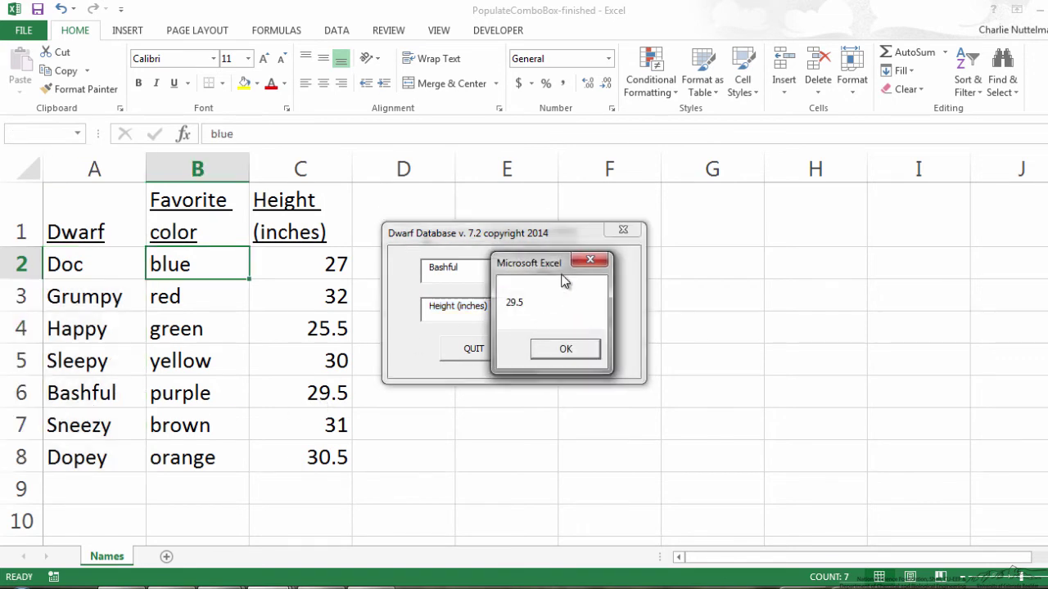
{"action": "left_click_drag", "start_coordinate": [561, 275], "coordinate": [526, 275]}
{"action": "left_click", "coordinate": [525, 348]}
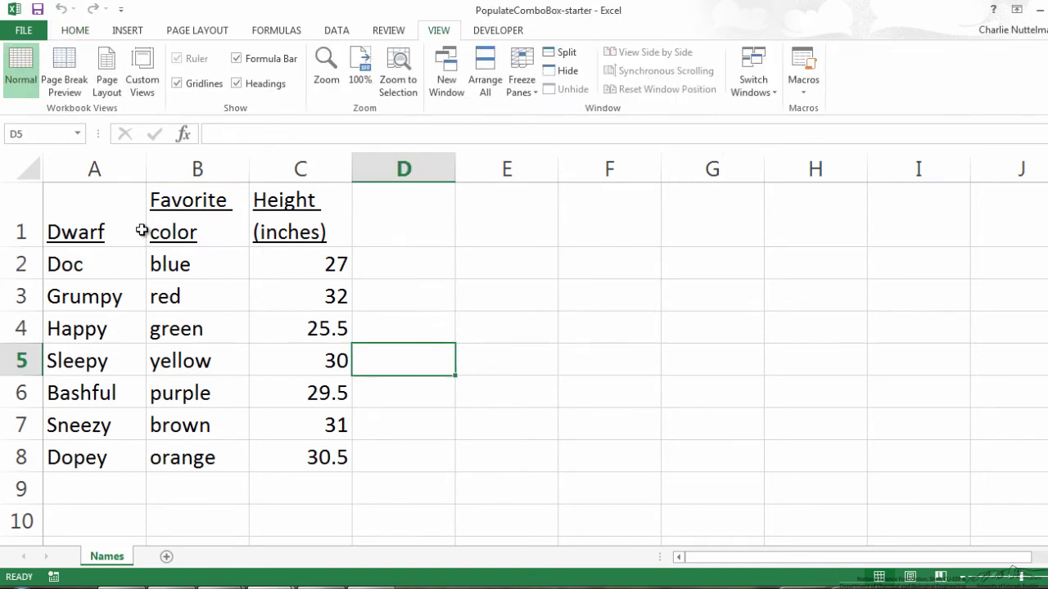
Review the A1:C8 dwarf table in the starter workbook, then switch to the VBA editor
{"action": "left_click_drag", "start_coordinate": [103, 218], "coordinate": [292, 462]}
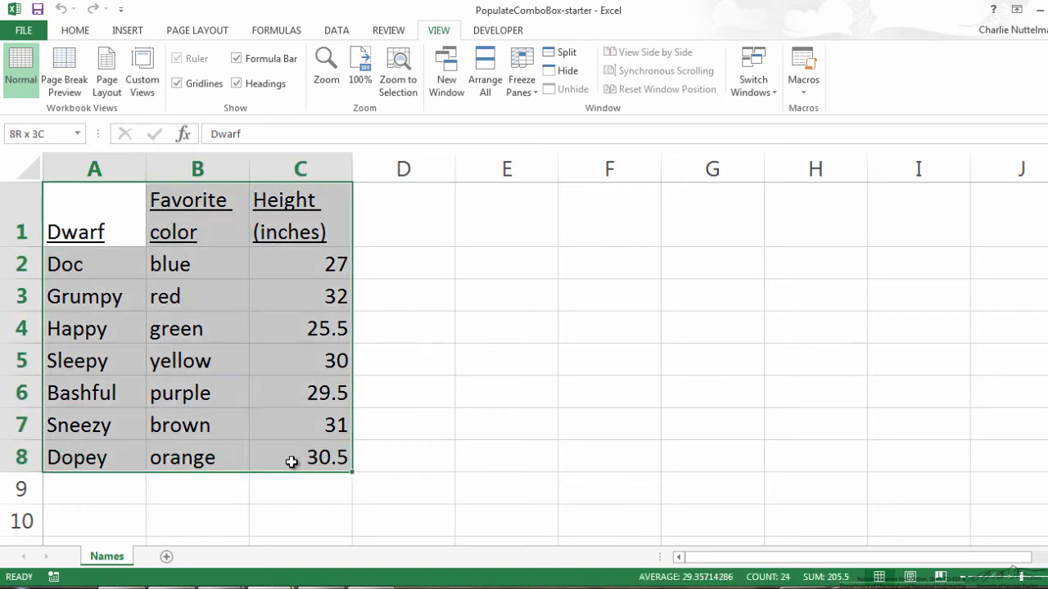
{"action": "left_click", "coordinate": [413, 450]}
{"action": "key", "text": "alt+F11"}
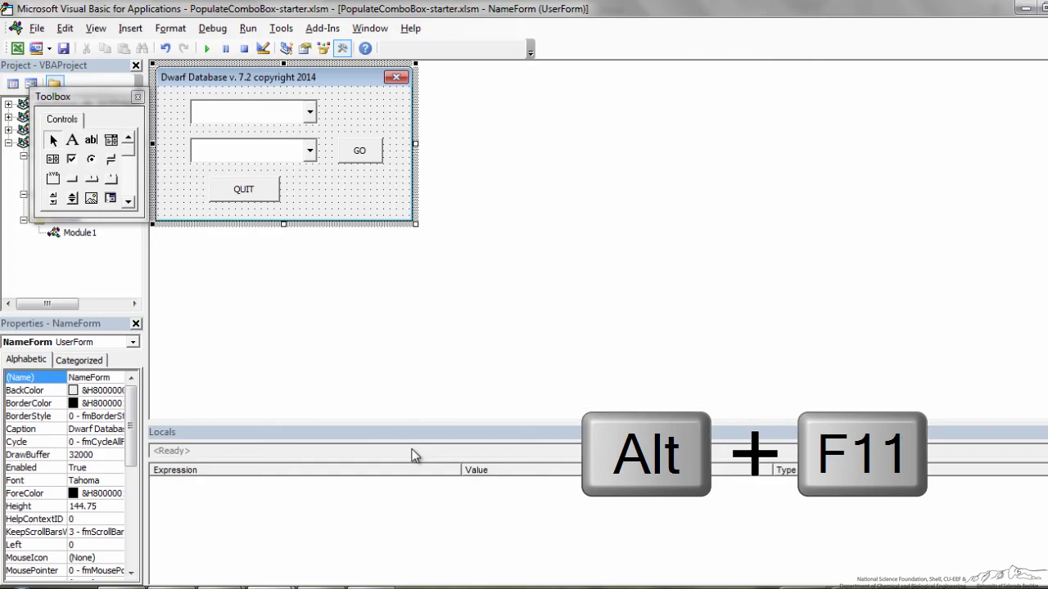
Select NameForm in Project Explorer and inspect its Caption property
{"action": "left_click", "coordinate": [118, 242]}
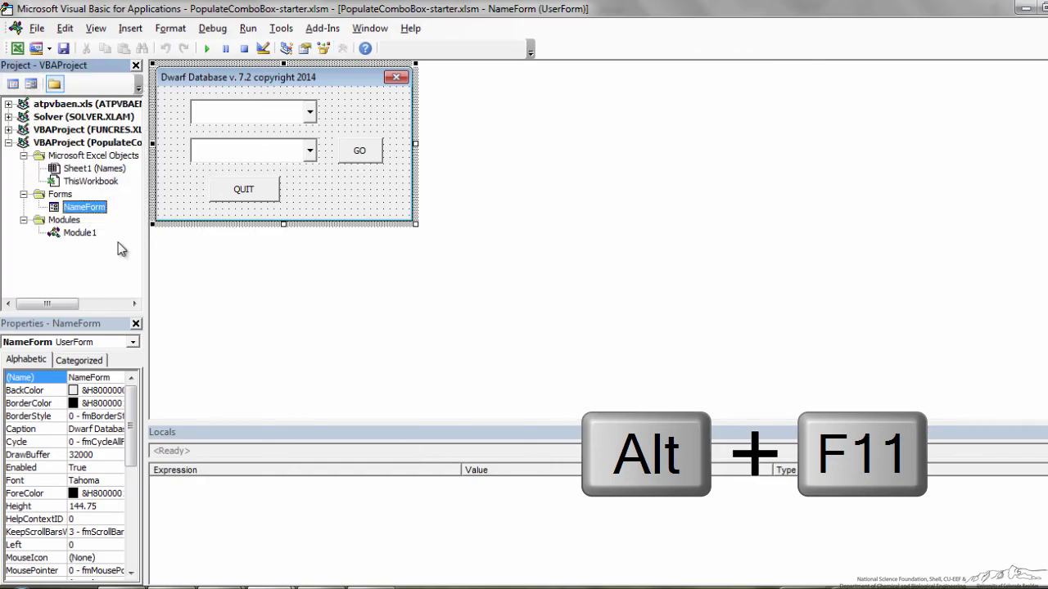
{"action": "left_click", "coordinate": [82, 233]}
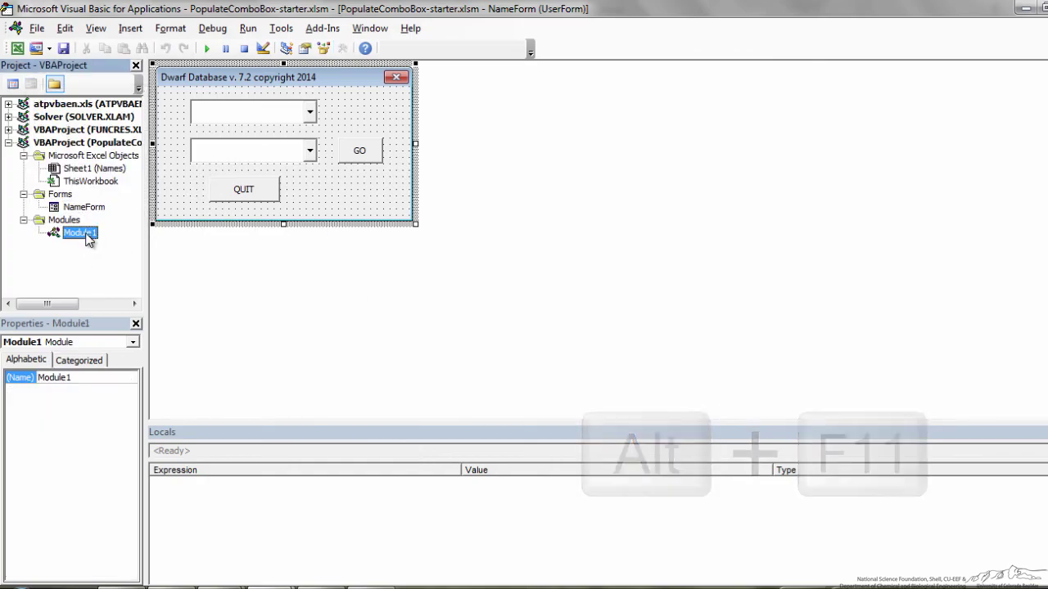
{"action": "left_click", "coordinate": [87, 209]}
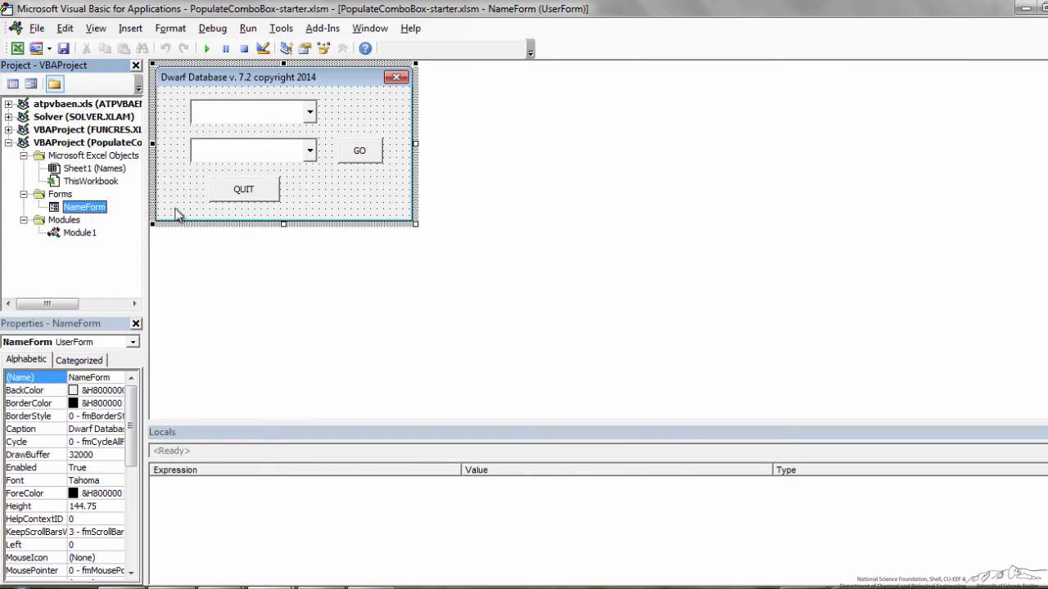
{"action": "left_click", "coordinate": [129, 29]}
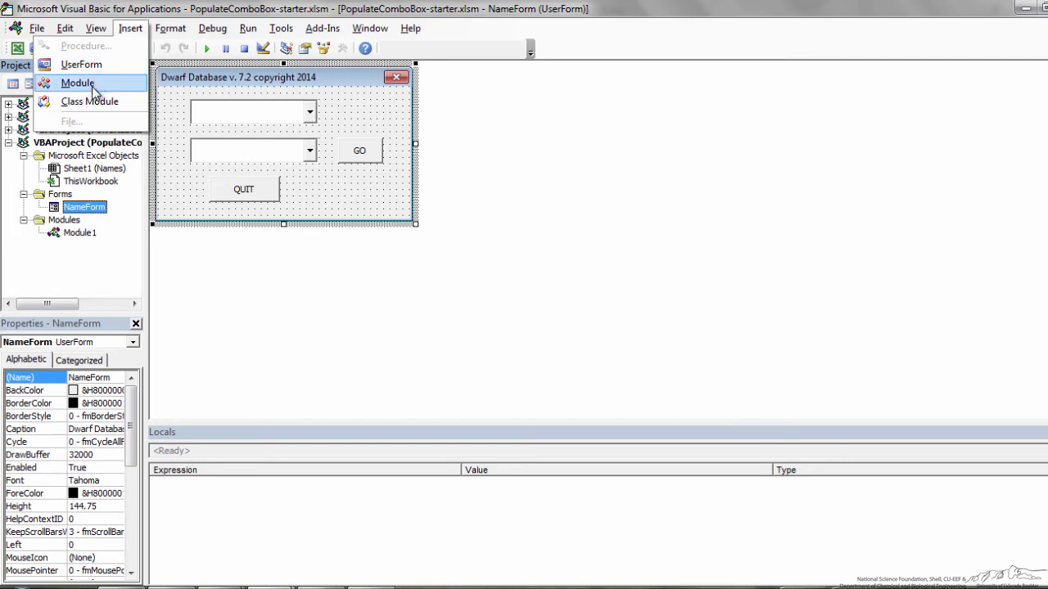
{"action": "left_click", "coordinate": [175, 175]}
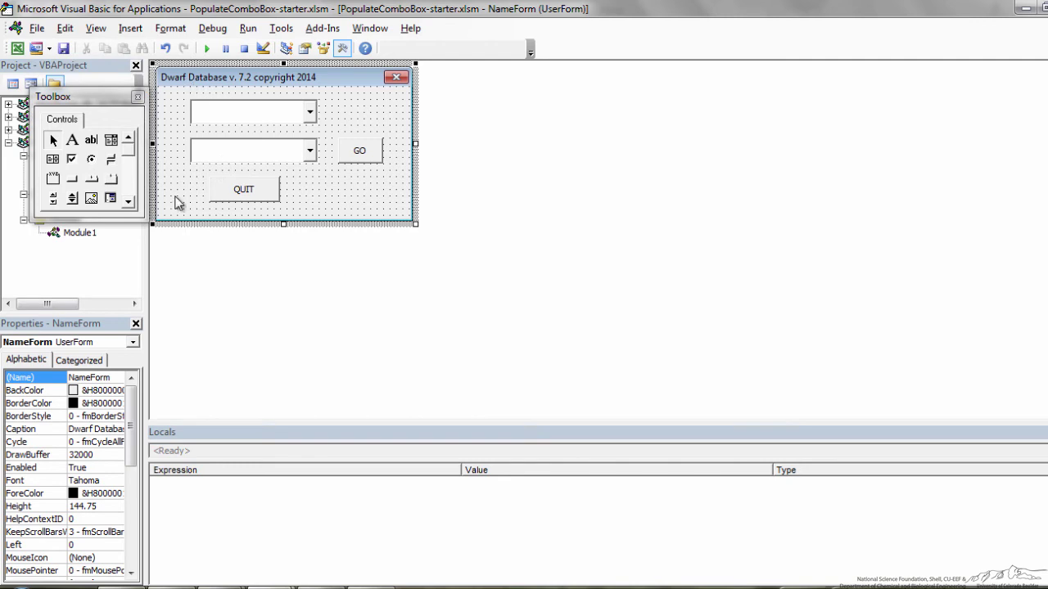
{"action": "left_click", "coordinate": [102, 431]}
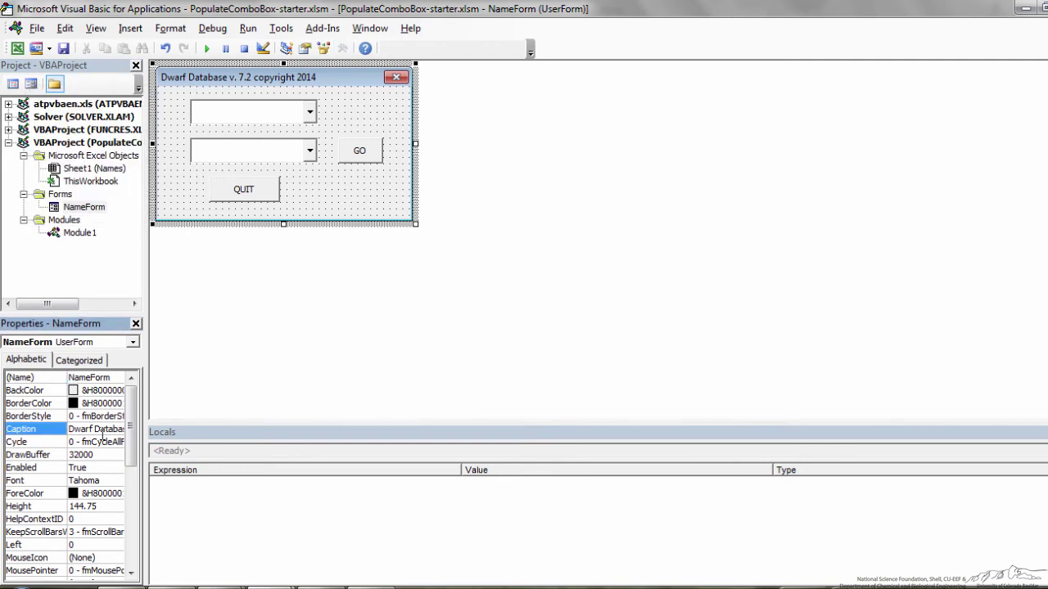
{"action": "left_click", "coordinate": [101, 436]}
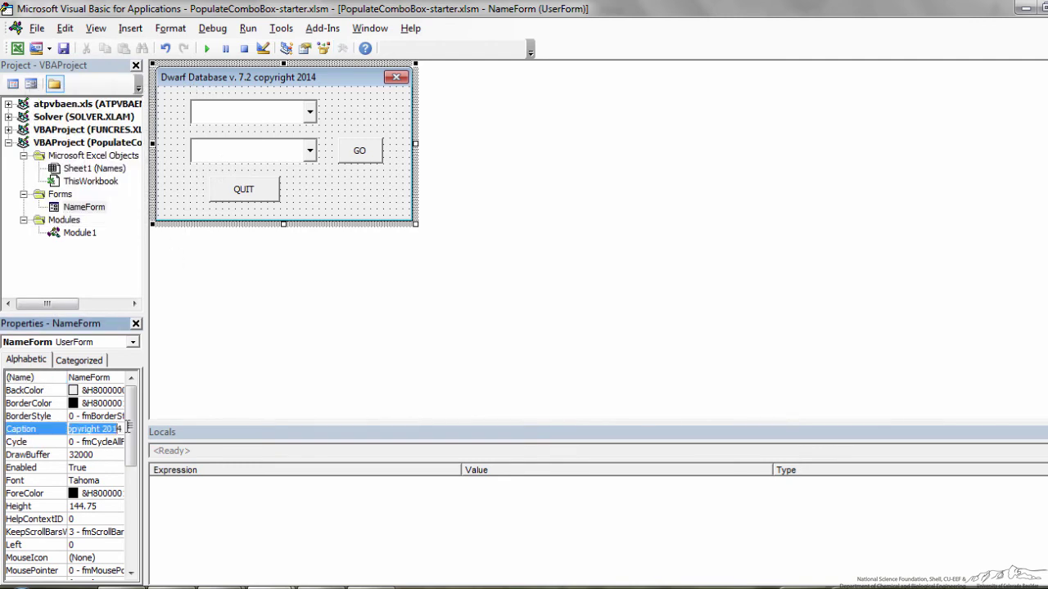
Rename the QUIT button to QuitButton and confirm the GO button is named GoButton
{"action": "left_click", "coordinate": [198, 116]}
{"action": "left_click", "coordinate": [204, 146]}
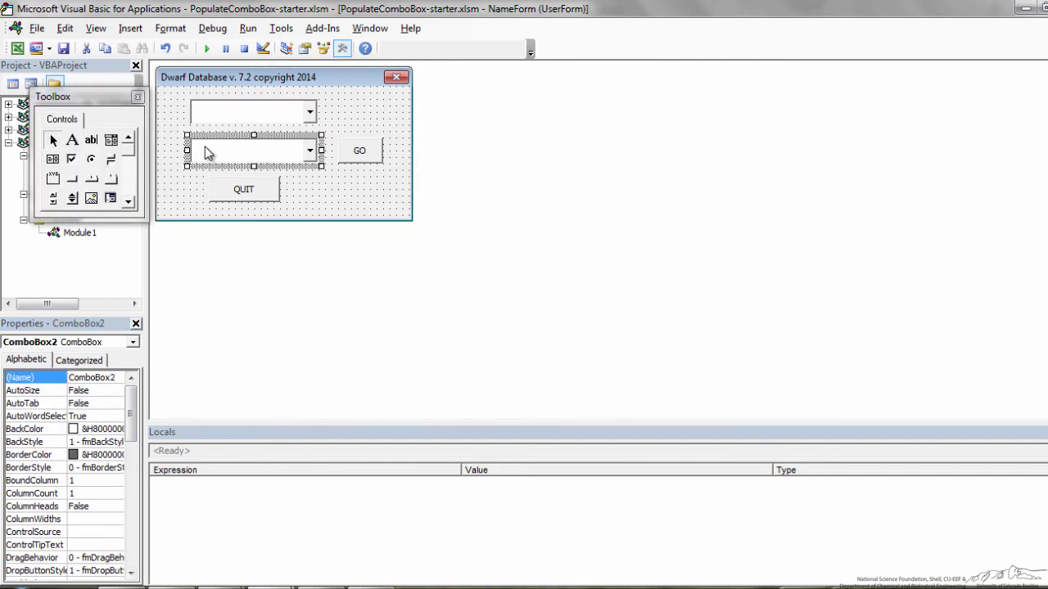
{"action": "left_click", "coordinate": [225, 201]}
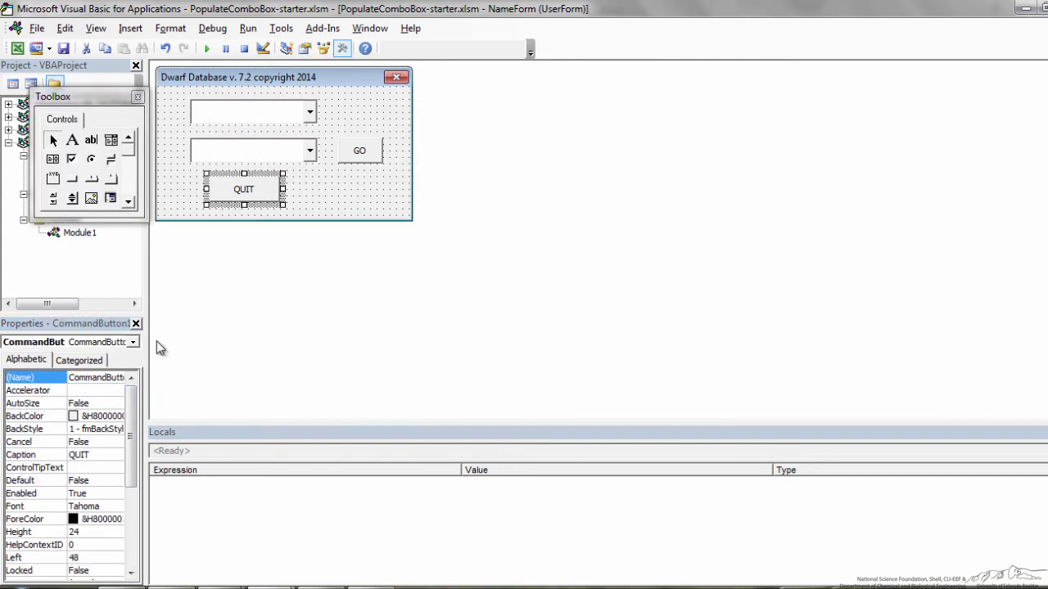
{"action": "double_click", "coordinate": [109, 378]}
{"action": "type", "text": "QuitBu"}
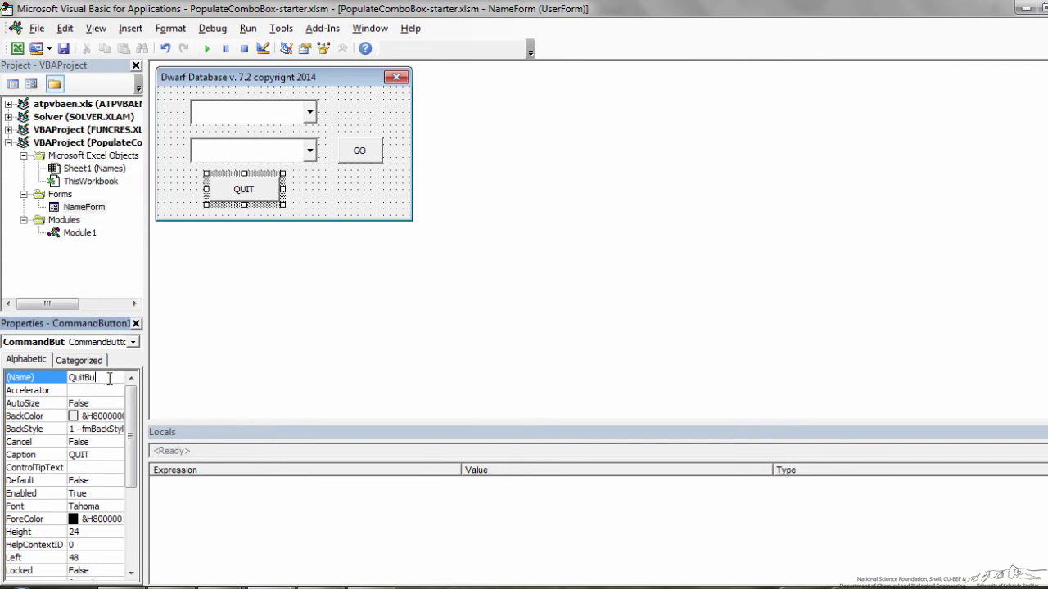
{"action": "left_click", "coordinate": [359, 152]}
{"action": "double_click", "coordinate": [72, 378]}
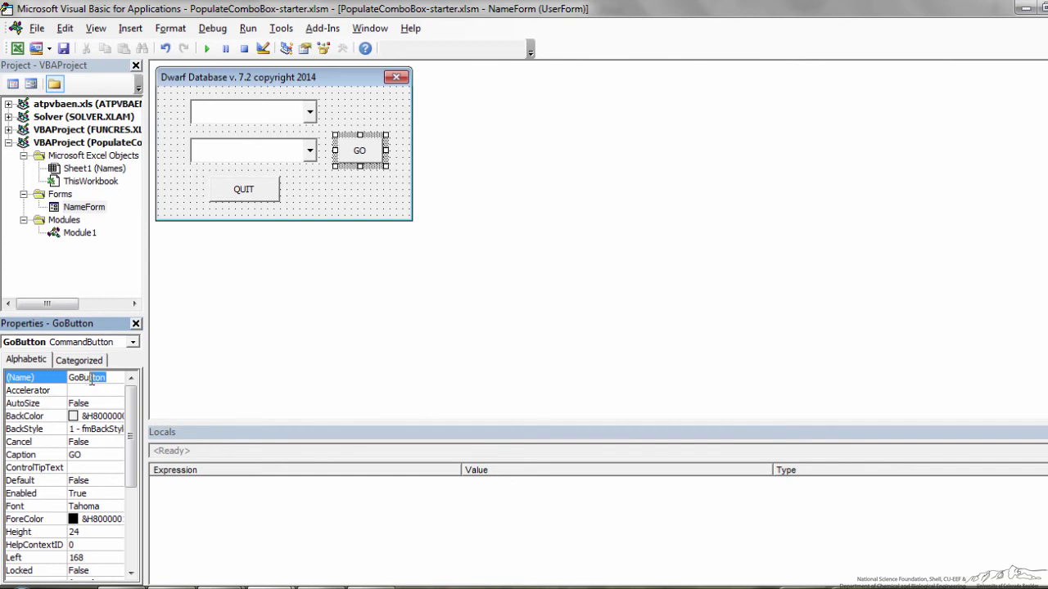
{"action": "left_click", "coordinate": [343, 197]}
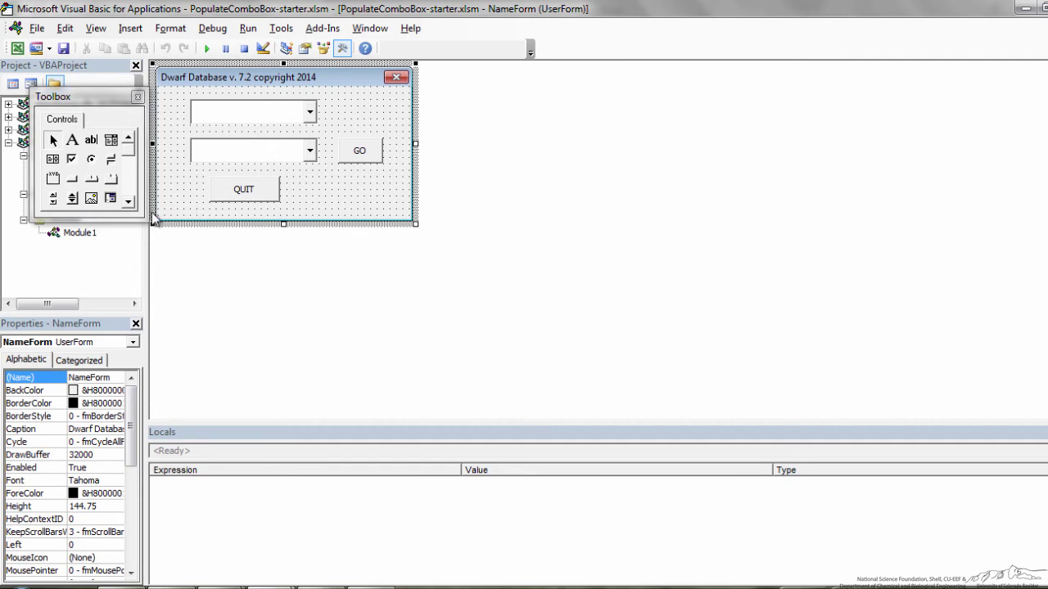
Write 'Unload NameForm' in the QuitButton_Click handler
{"action": "double_click", "coordinate": [244, 193]}
{"action": "type", "text": "U"}
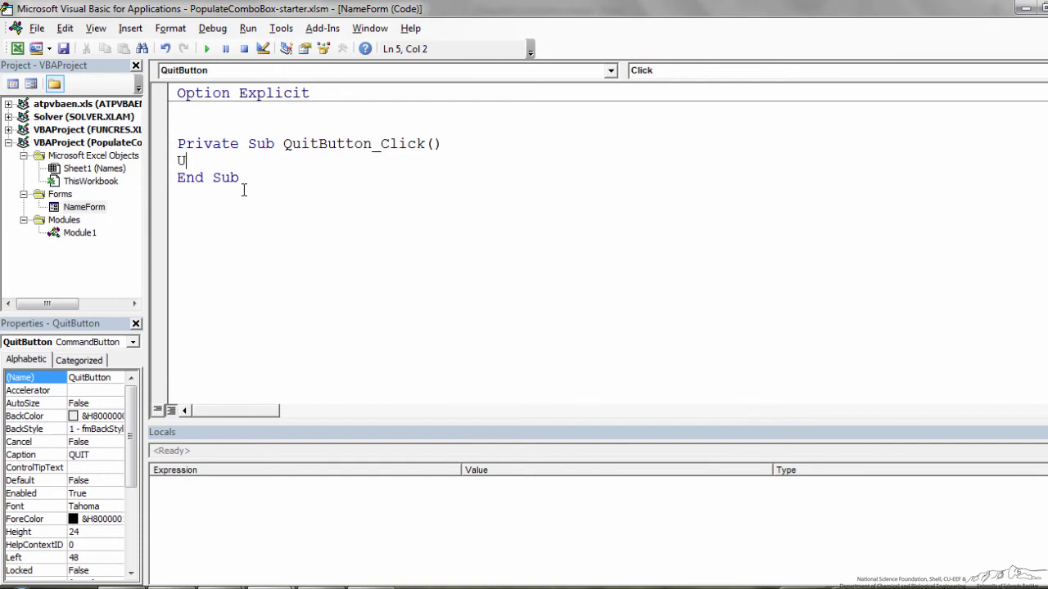
{"action": "type", "text": "nload NameForm"}
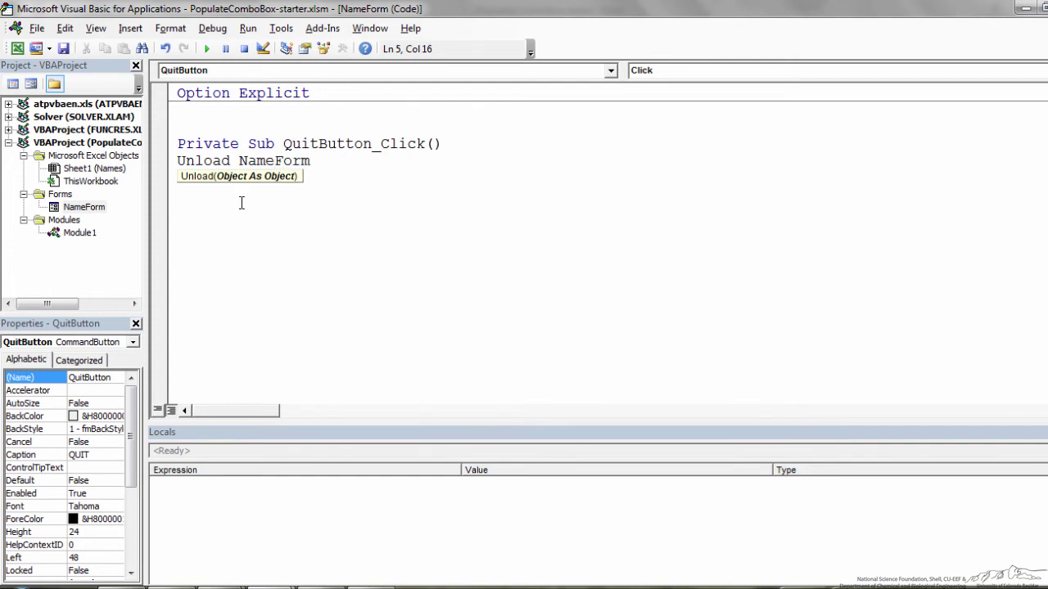
Reopen the NameForm design and check the form's name and its first combo box
{"action": "double_click", "coordinate": [85, 208]}
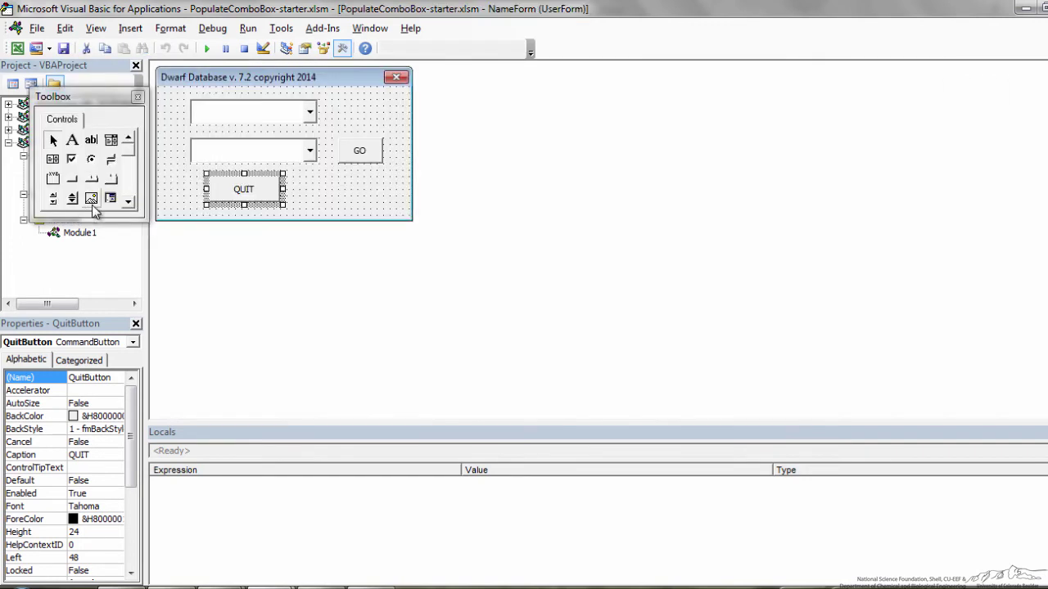
{"action": "left_click", "coordinate": [192, 178]}
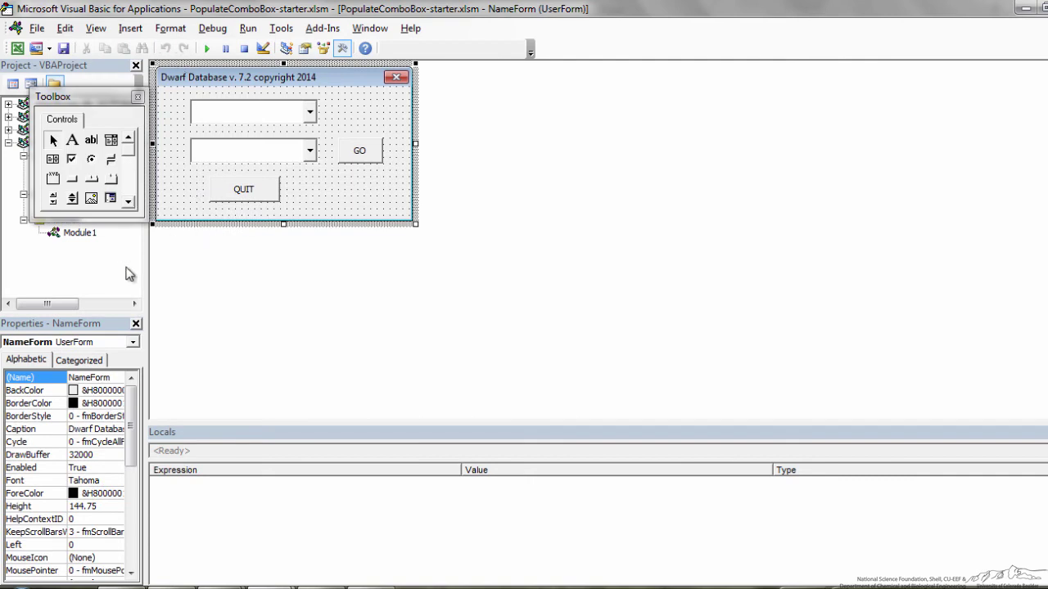
{"action": "left_click", "coordinate": [115, 377]}
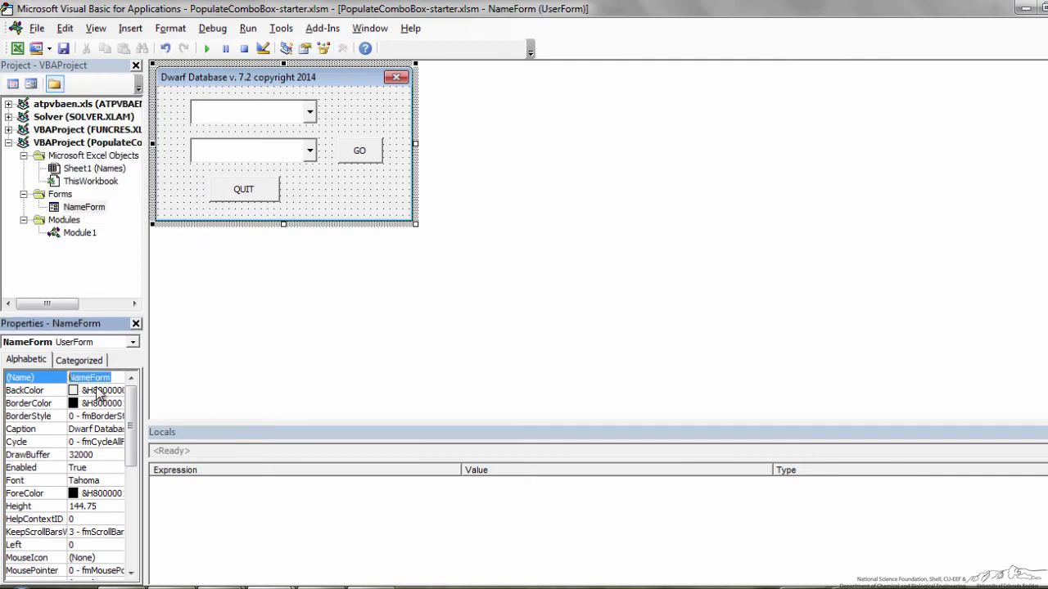
{"action": "left_click", "coordinate": [173, 205]}
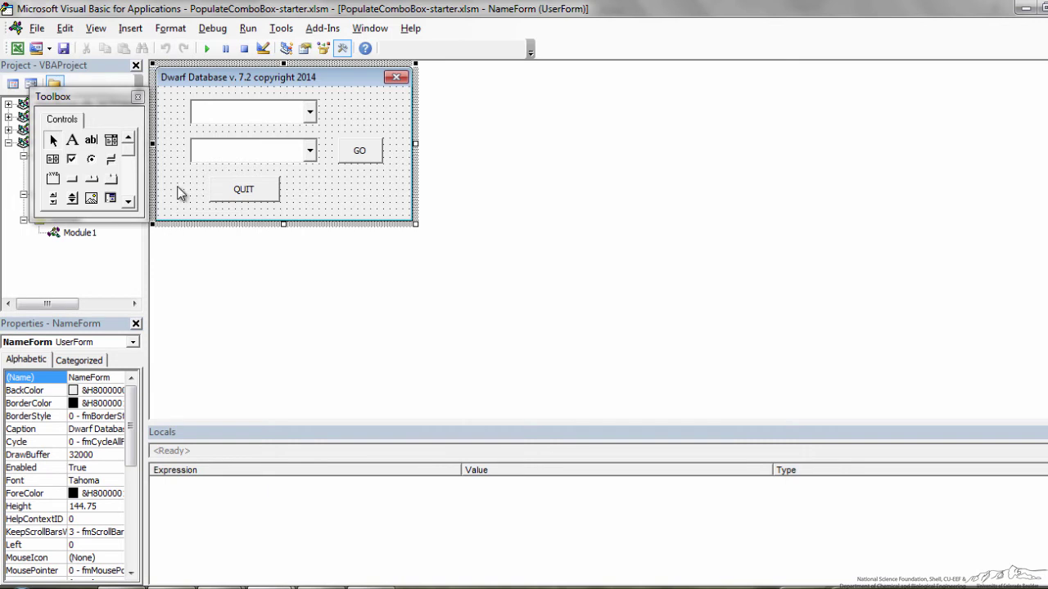
{"action": "left_click", "coordinate": [311, 119]}
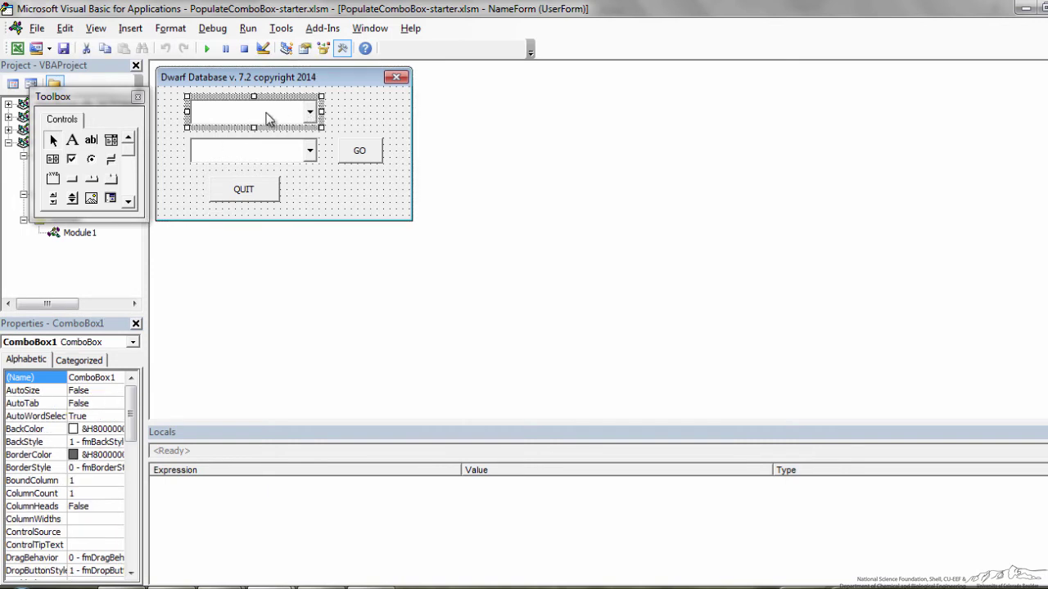
{"action": "left_click", "coordinate": [179, 113]}
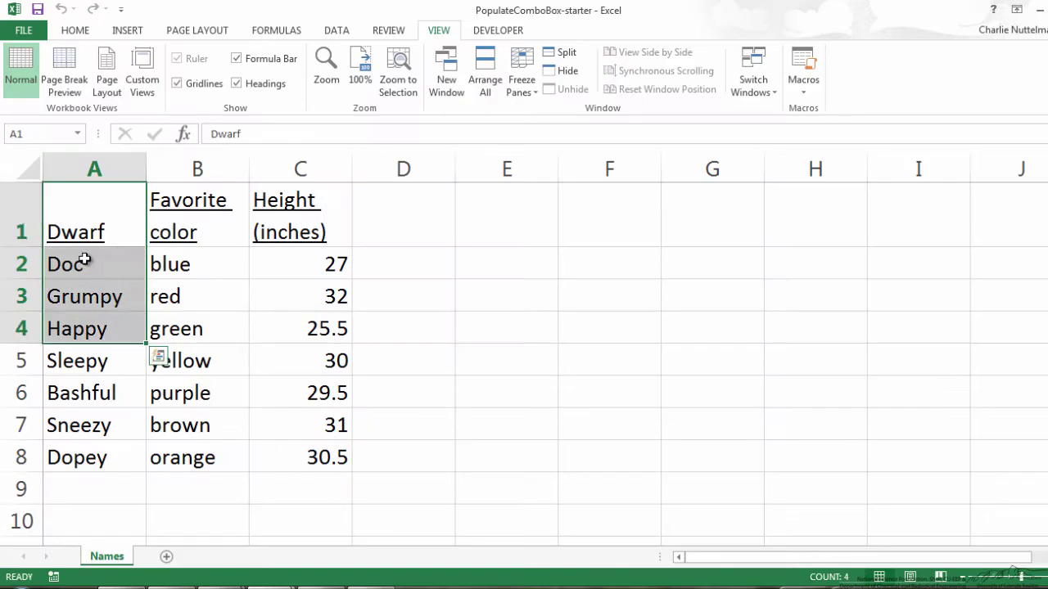
Check the dwarf names and the Favorite color and Height (inches) headings, then go back to VBA
{"action": "left_click_drag", "start_coordinate": [84, 264], "coordinate": [77, 456]}
{"action": "left_click", "coordinate": [203, 233]}
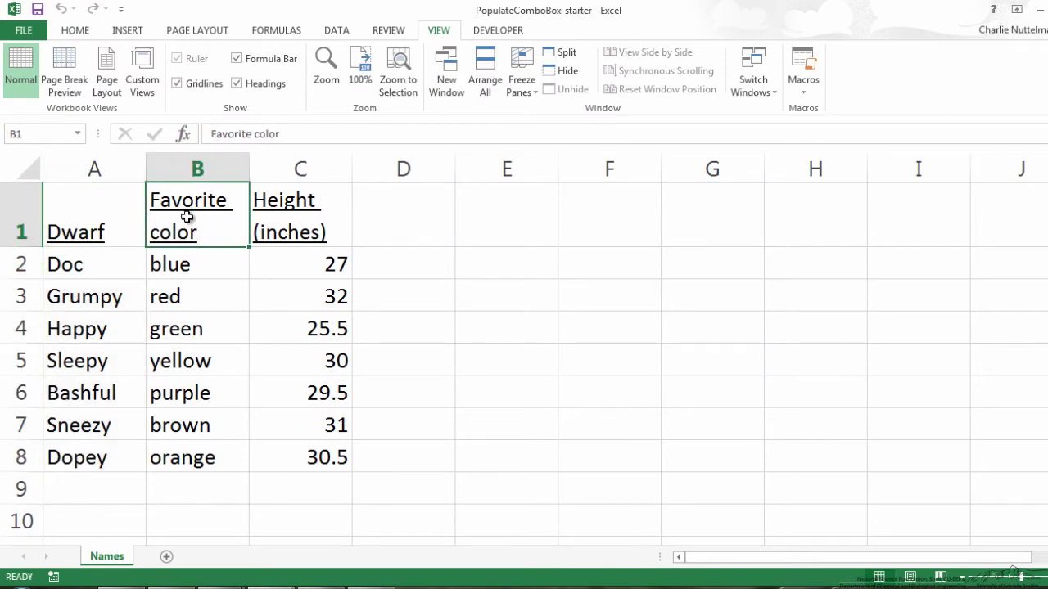
{"action": "left_click", "coordinate": [291, 204]}
{"action": "key", "text": "alt+F11"}
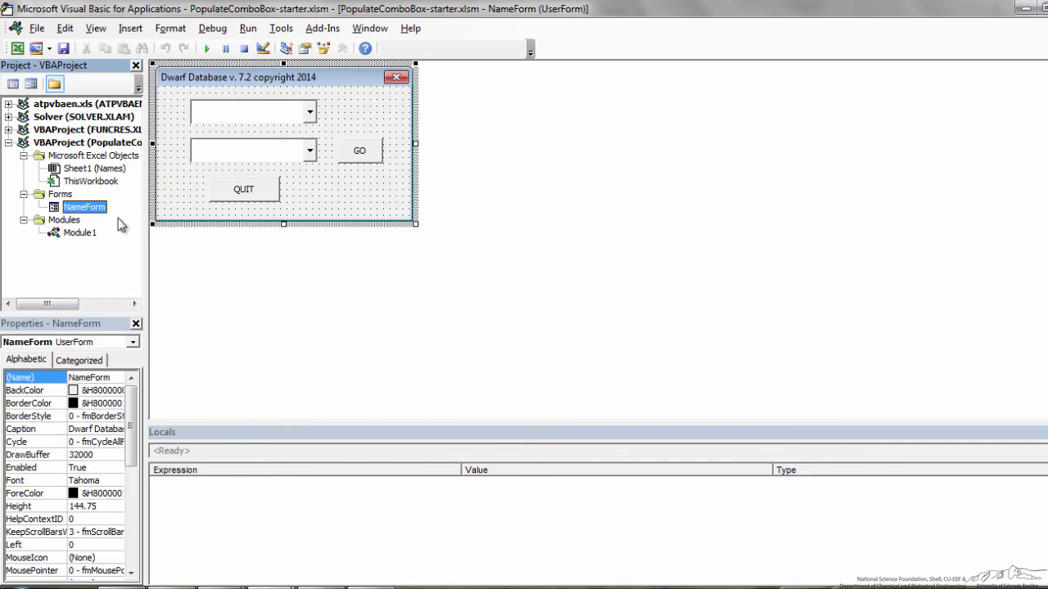
Start a Sub PopulateComboboxes() procedure in Module1
{"action": "double_click", "coordinate": [82, 233]}
{"action": "left_click", "coordinate": [130, 28]}
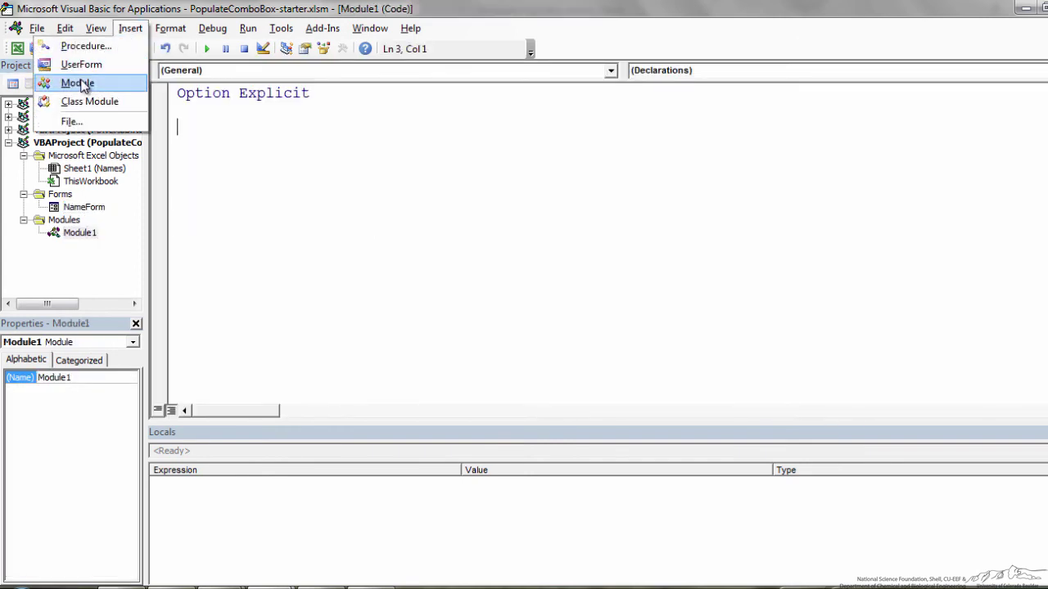
{"action": "left_click", "coordinate": [135, 16]}
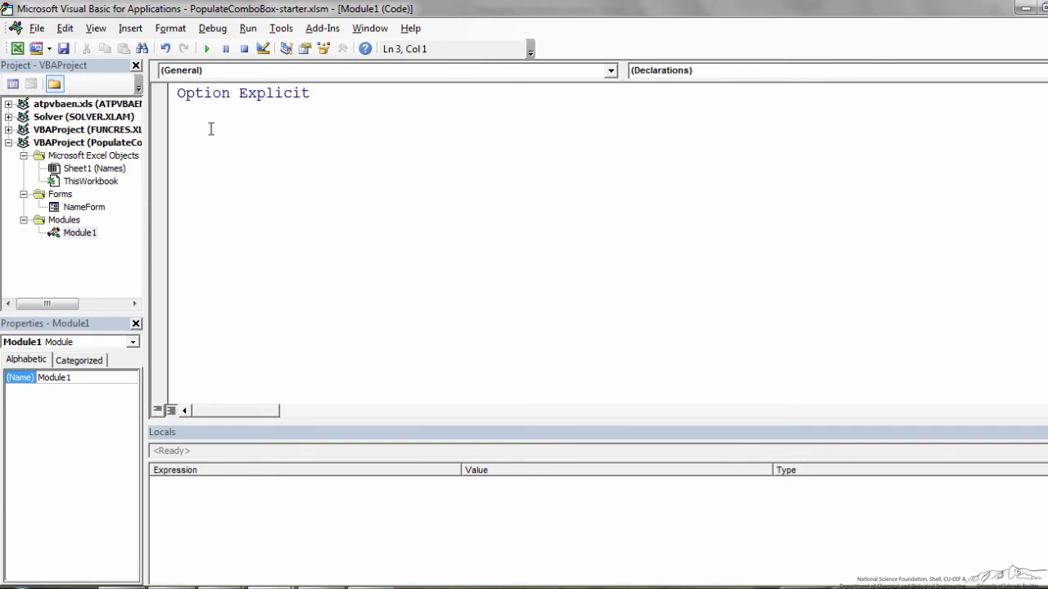
{"action": "type", "text": "Sub PopulateCombobo"}
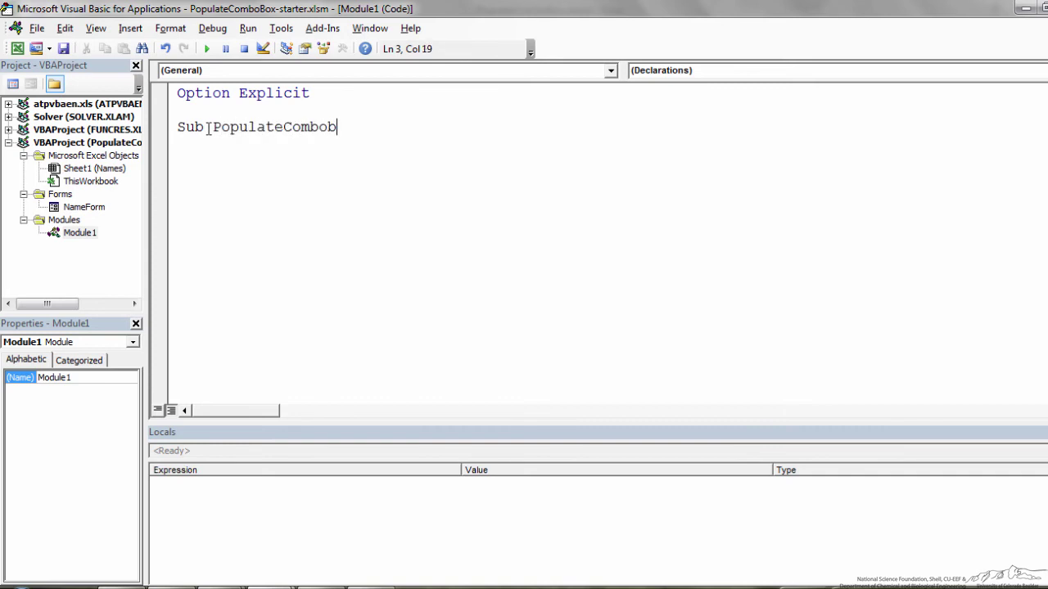
{"action": "type", "text": "xes"}
{"action": "key", "text": "Return"}
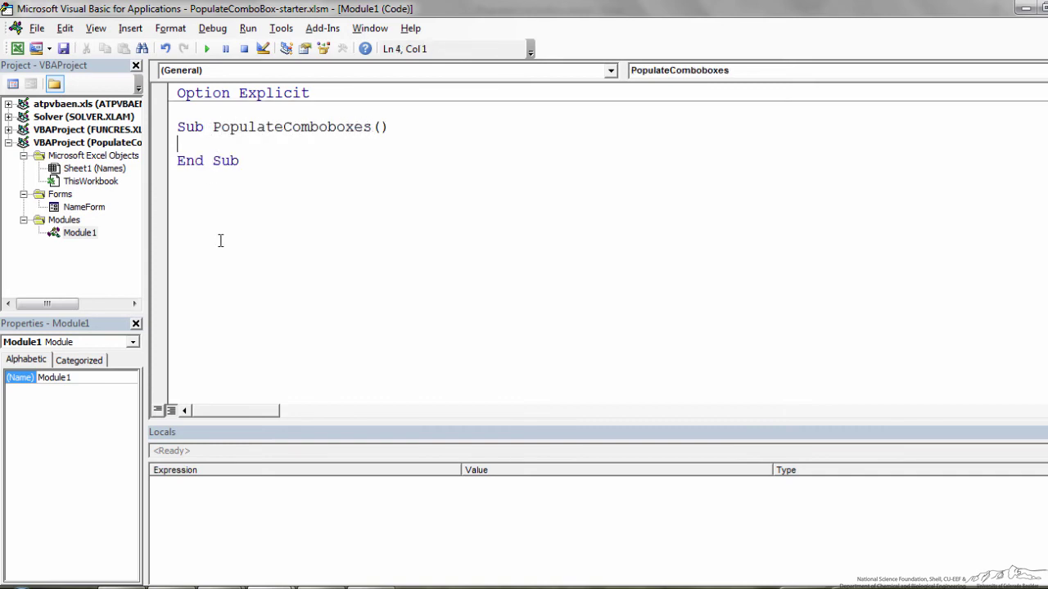
Look over the dwarf names and headings on the worksheet and select cell A2
{"action": "left_click", "coordinate": [287, 570]}
{"action": "left_click_drag", "start_coordinate": [82, 263], "coordinate": [85, 455]}
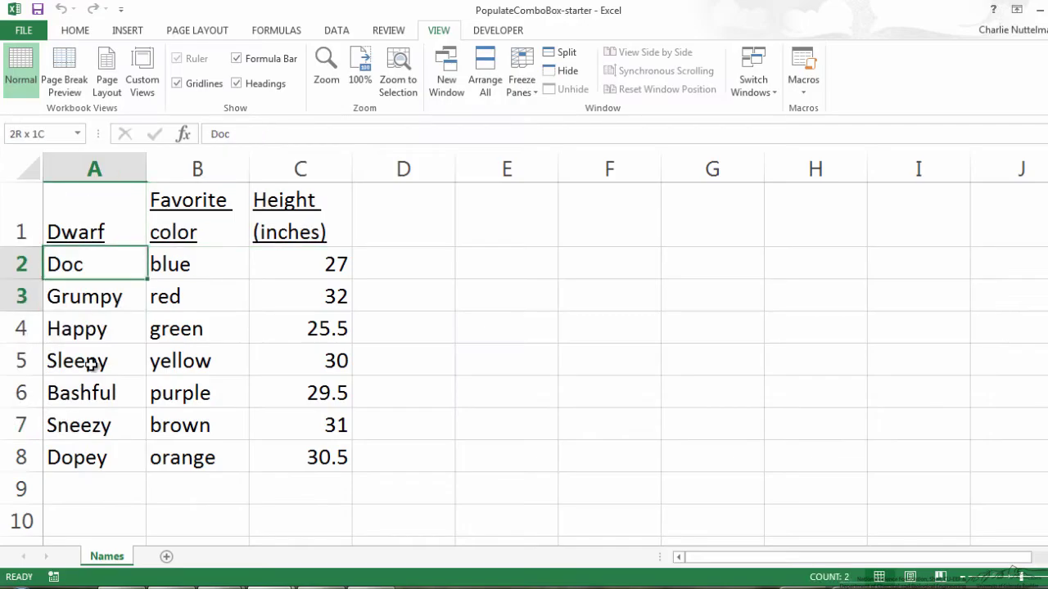
{"action": "left_click_drag", "start_coordinate": [185, 231], "coordinate": [291, 227]}
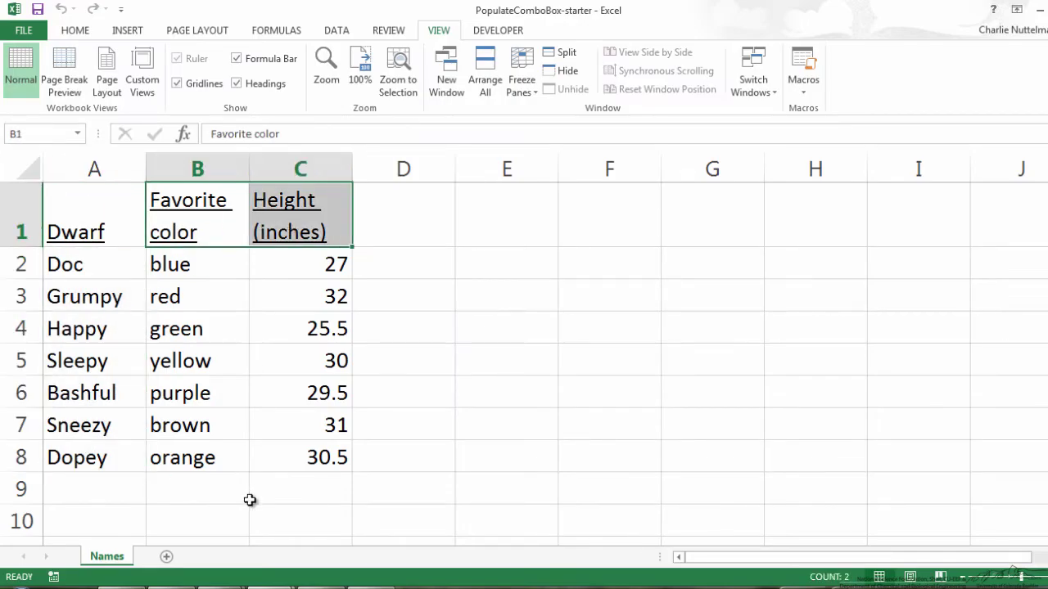
{"action": "key", "text": "alt+F11"}
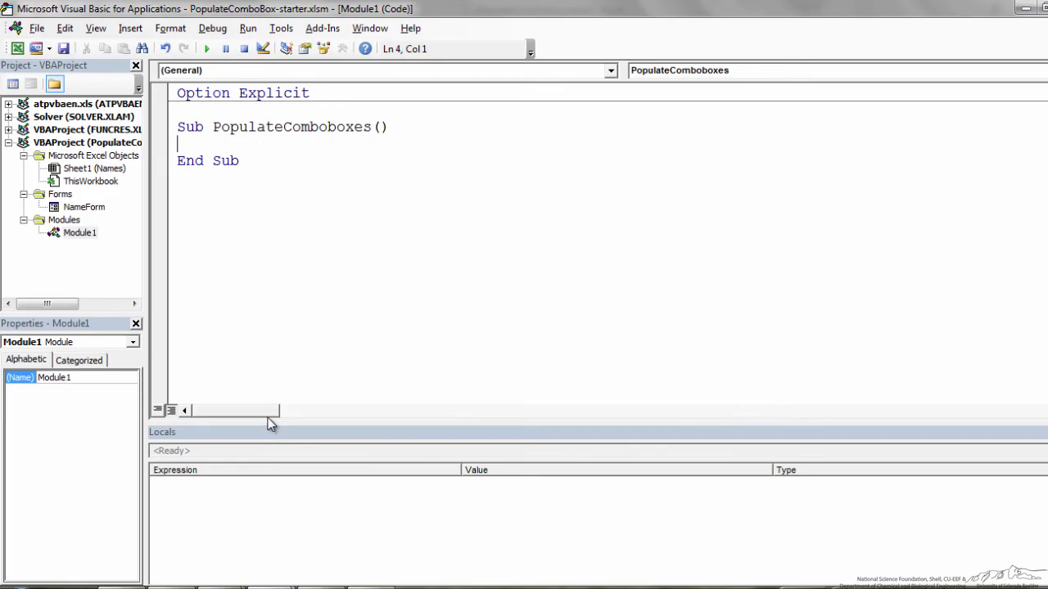
{"action": "left_click", "coordinate": [316, 542]}
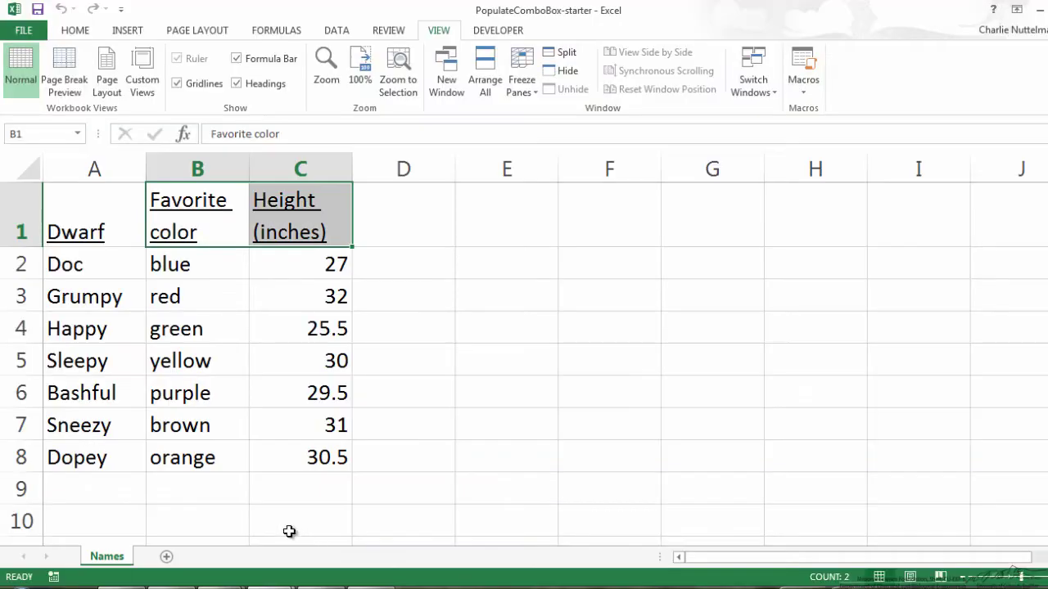
{"action": "left_click_drag", "start_coordinate": [114, 266], "coordinate": [115, 450]}
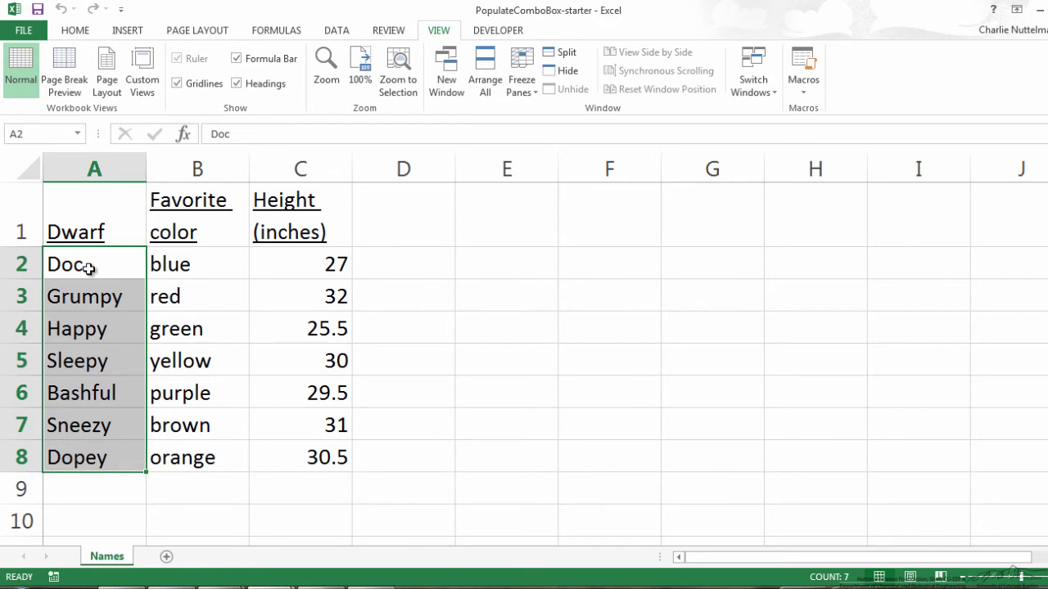
{"action": "left_click", "coordinate": [88, 268]}
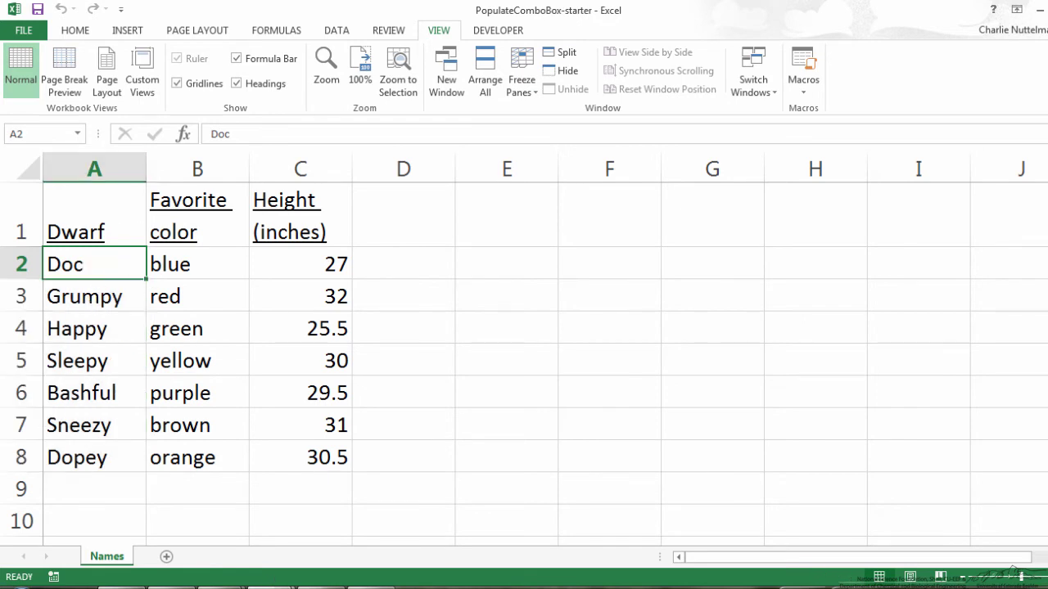
Paste the Range("A2").Select line into PopulateComboboxes below its header
{"action": "key", "text": "alt+F11"}
{"action": "left_click", "coordinate": [176, 512]}
{"action": "type", "text": "Range(\"A2\").Select"}
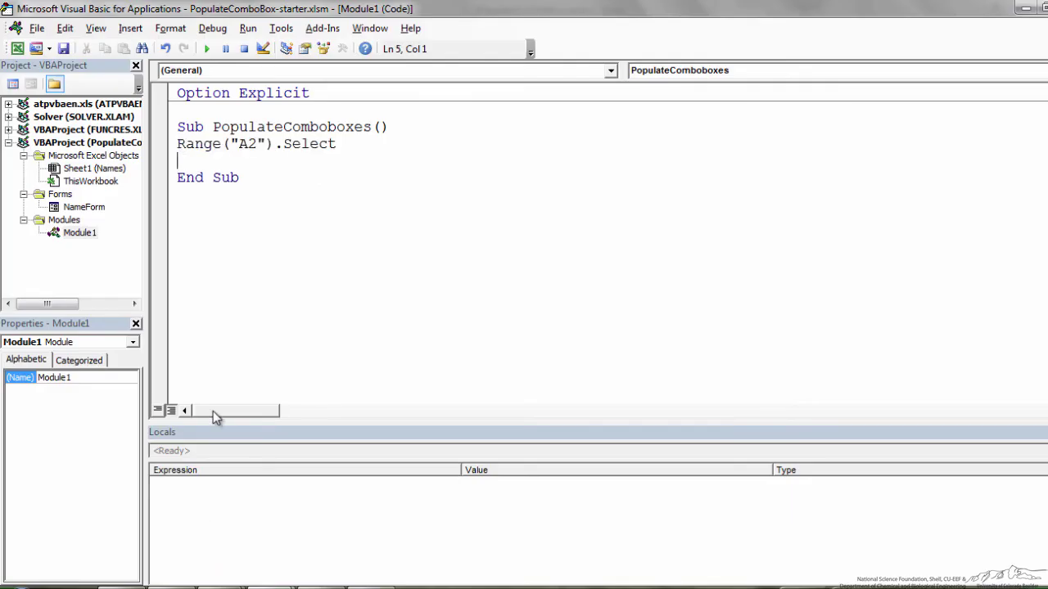
{"action": "left_click", "coordinate": [403, 127]}
{"action": "key", "text": "Return"}
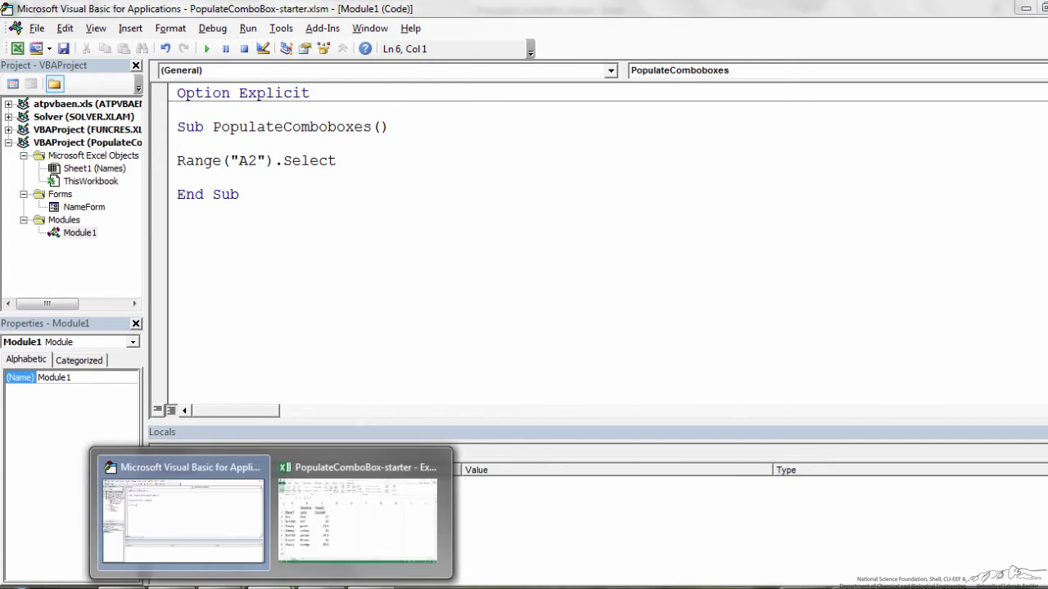
Record a macro that extends the selection from A2 down to the last dwarf name
{"action": "left_click", "coordinate": [315, 524]}
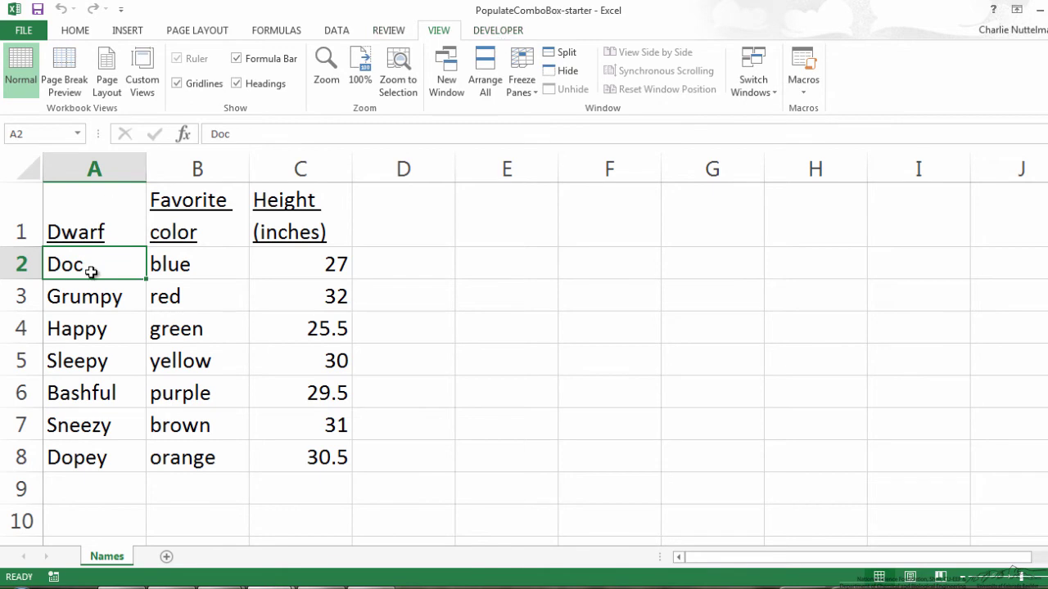
{"action": "key", "text": "ctrl+shift+Down"}
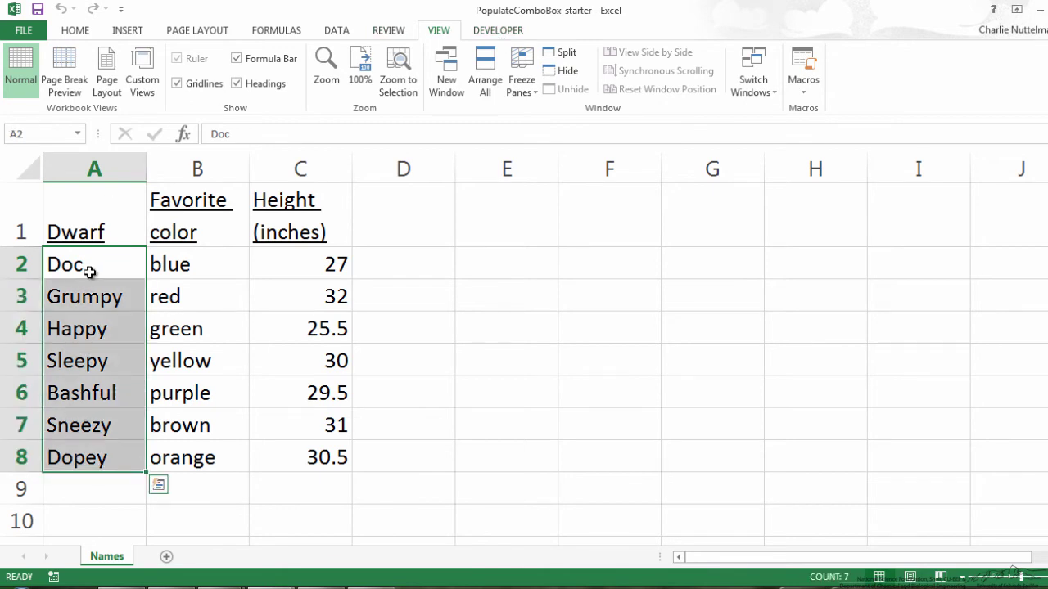
{"action": "left_click", "coordinate": [88, 269]}
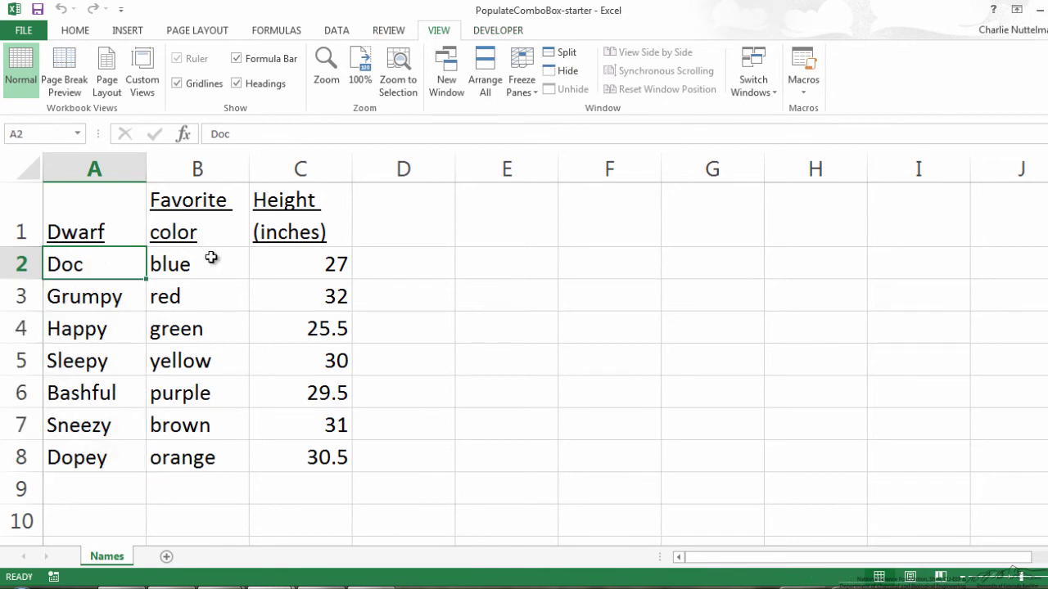
{"action": "left_click", "coordinate": [491, 31]}
{"action": "left_click", "coordinate": [115, 54]}
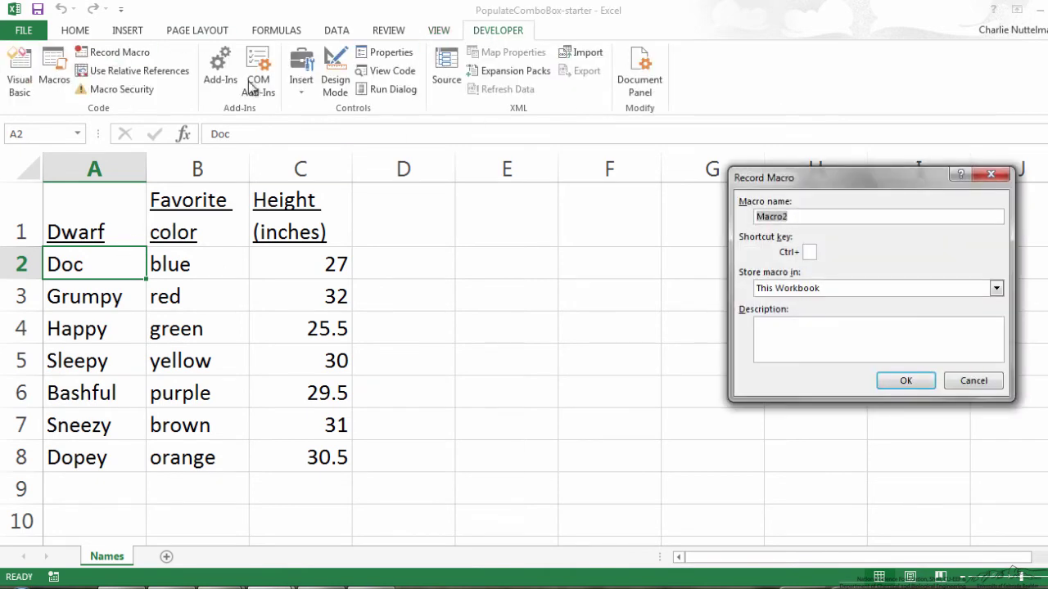
{"action": "key", "text": "Return"}
{"action": "key", "text": "ctrl+shift+Down"}
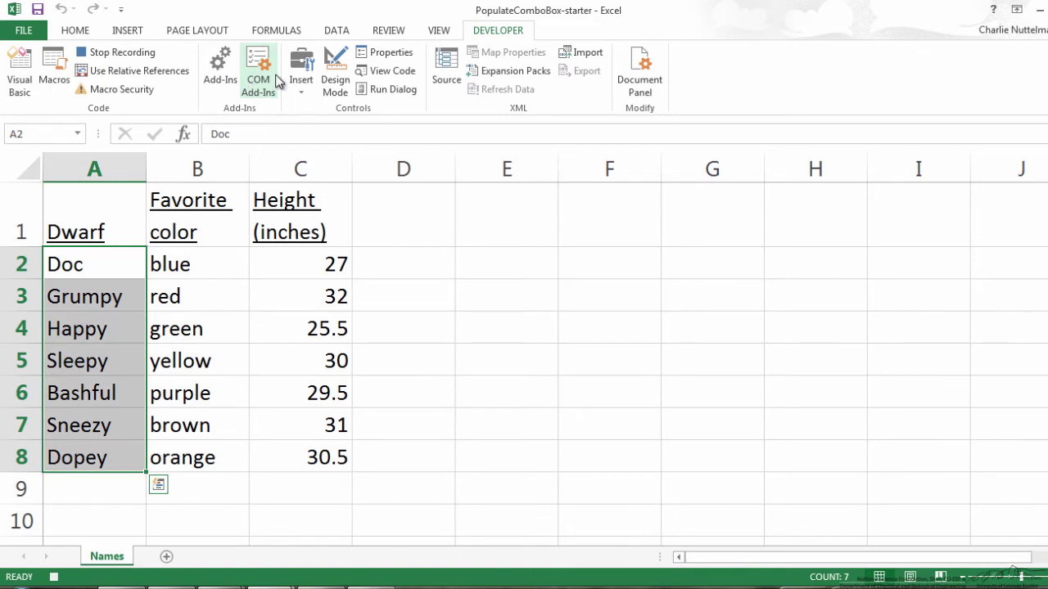
{"action": "left_click", "coordinate": [141, 54]}
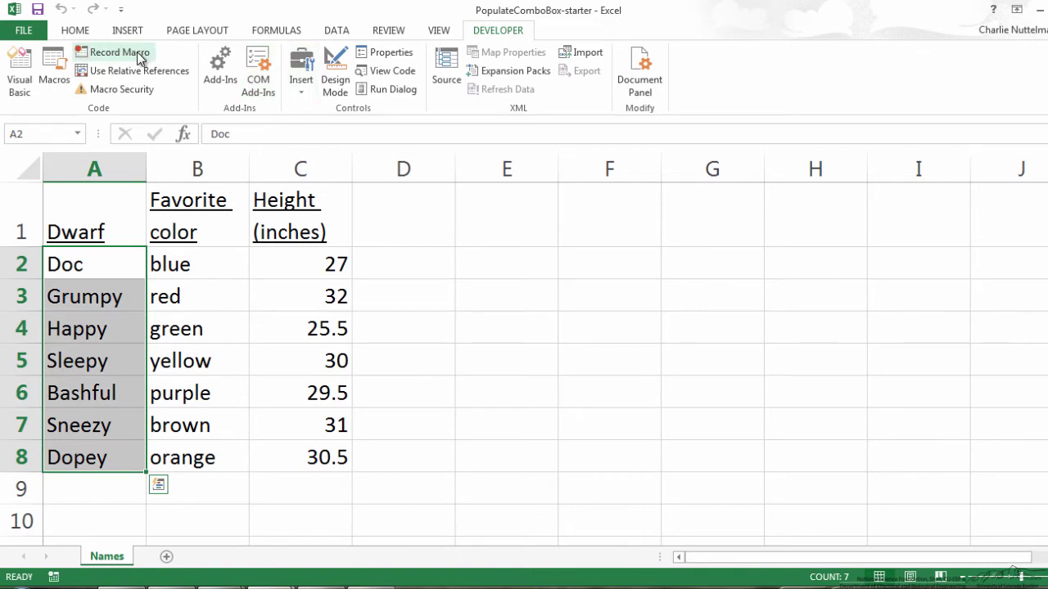
Move the recorded select-to-bottom line into PopulateComboboxes and remove Module2 without exporting
{"action": "key", "text": "alt+F11"}
{"action": "double_click", "coordinate": [77, 249]}
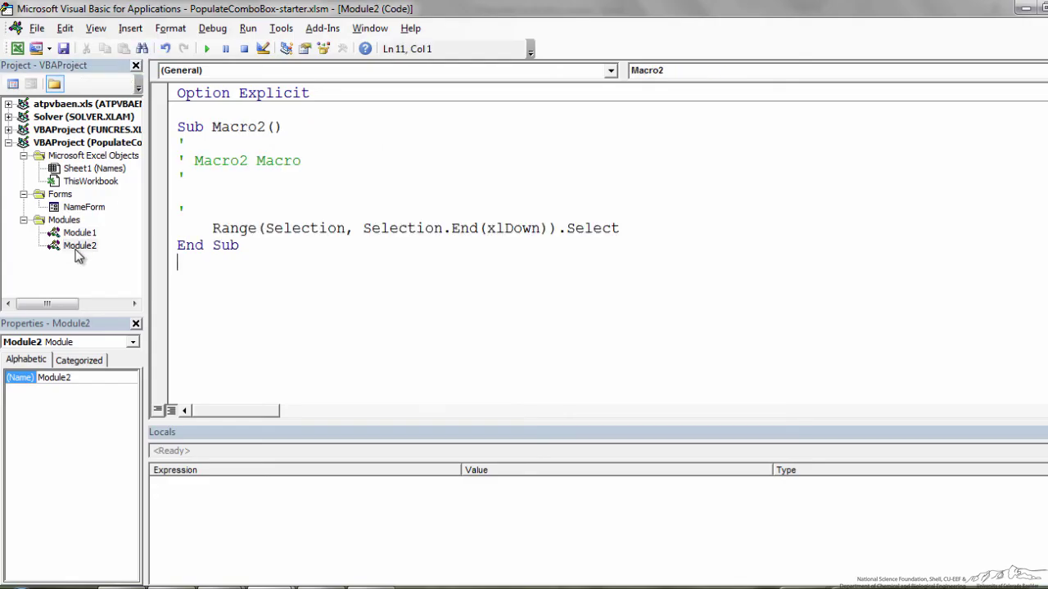
{"action": "left_click_drag", "start_coordinate": [212, 229], "coordinate": [625, 231]}
{"action": "key", "text": "ctrl+x"}
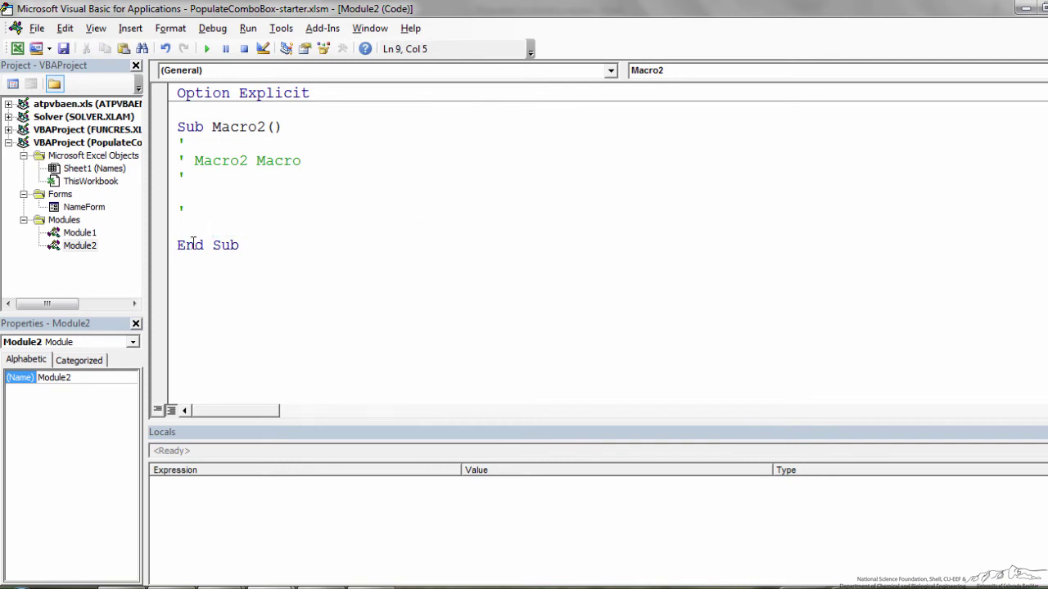
{"action": "right_click", "coordinate": [80, 246]}
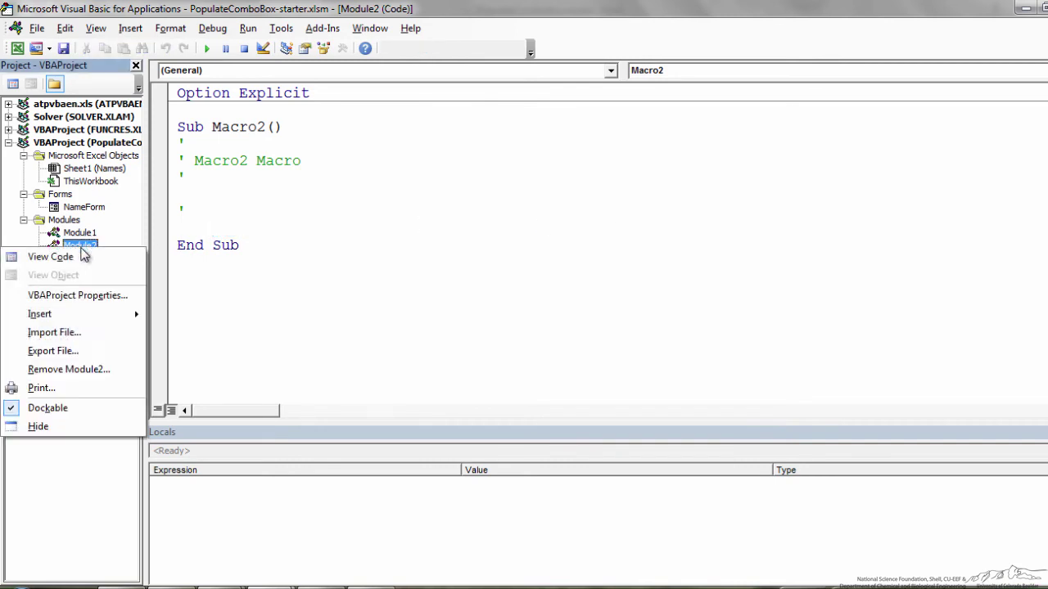
{"action": "left_click", "coordinate": [72, 369]}
{"action": "left_click", "coordinate": [524, 360]}
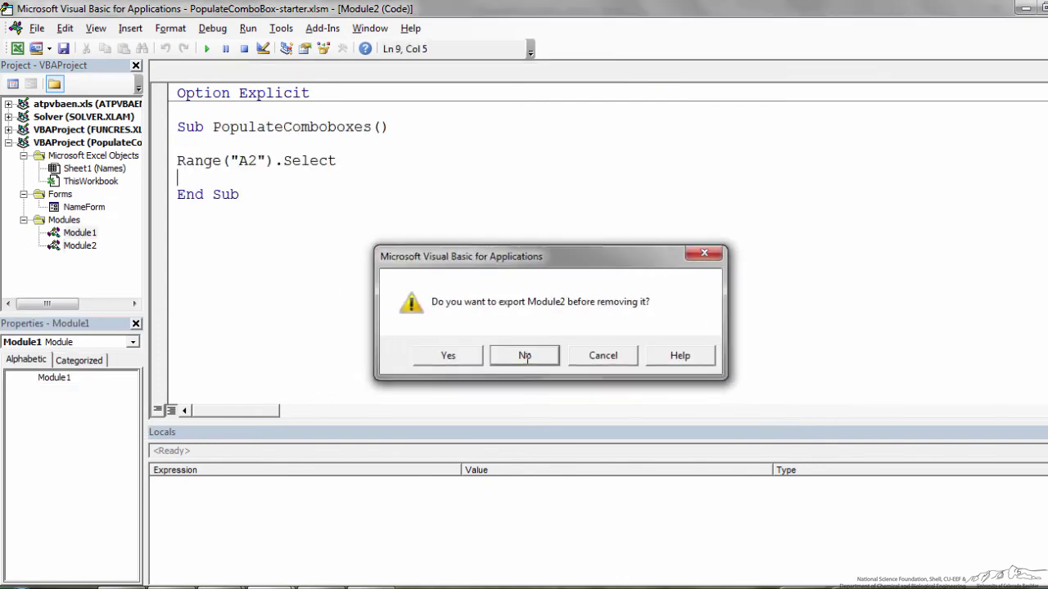
{"action": "key", "text": "ctrl+v"}
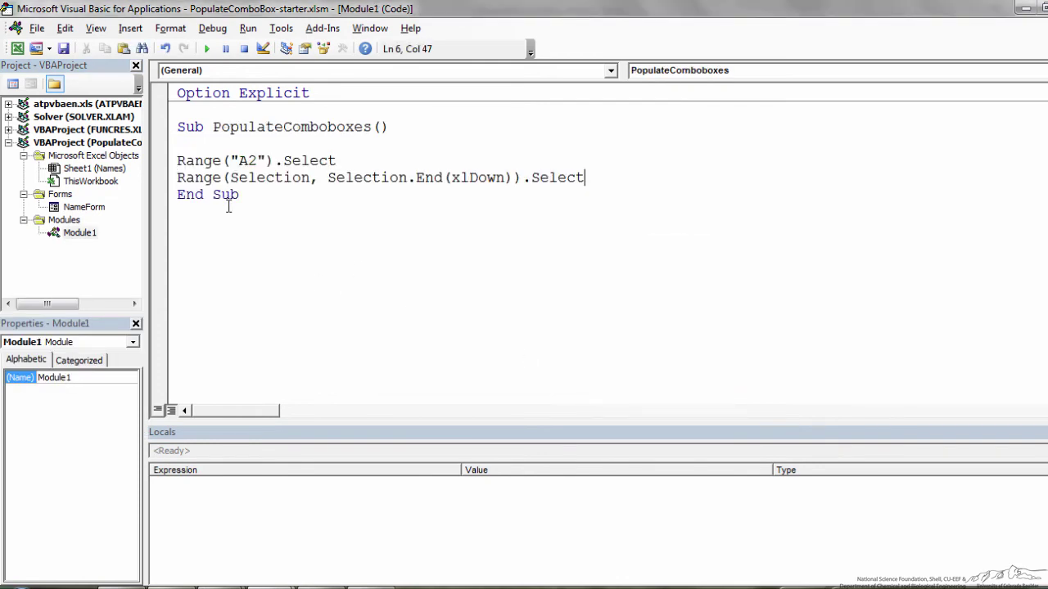
{"action": "key", "text": "Return"}
Glance at the workbook and come back to the VBA editor
{"action": "left_click", "coordinate": [272, 584]}
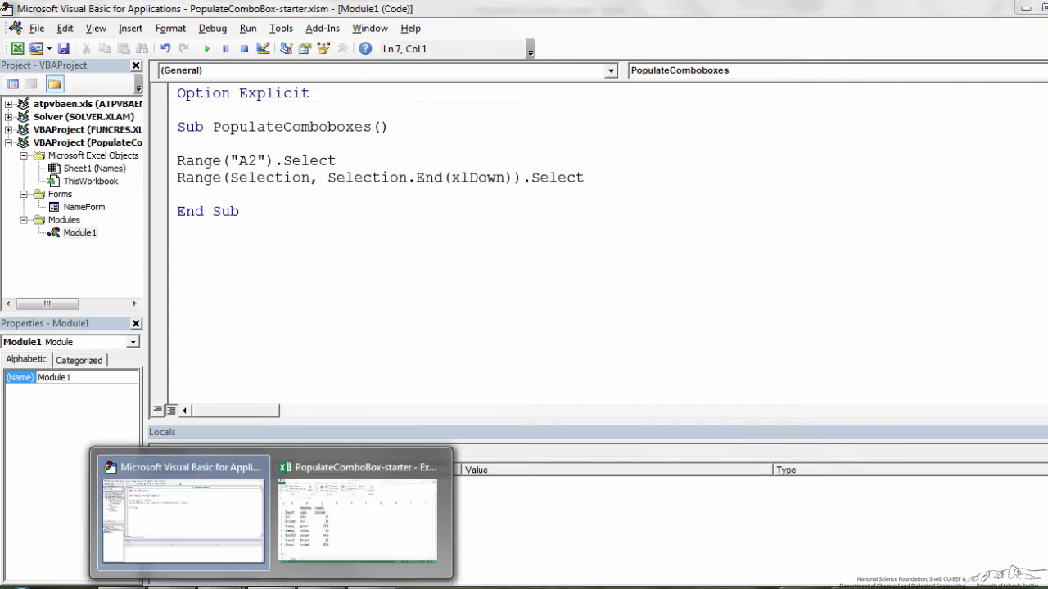
{"action": "left_click", "coordinate": [342, 527]}
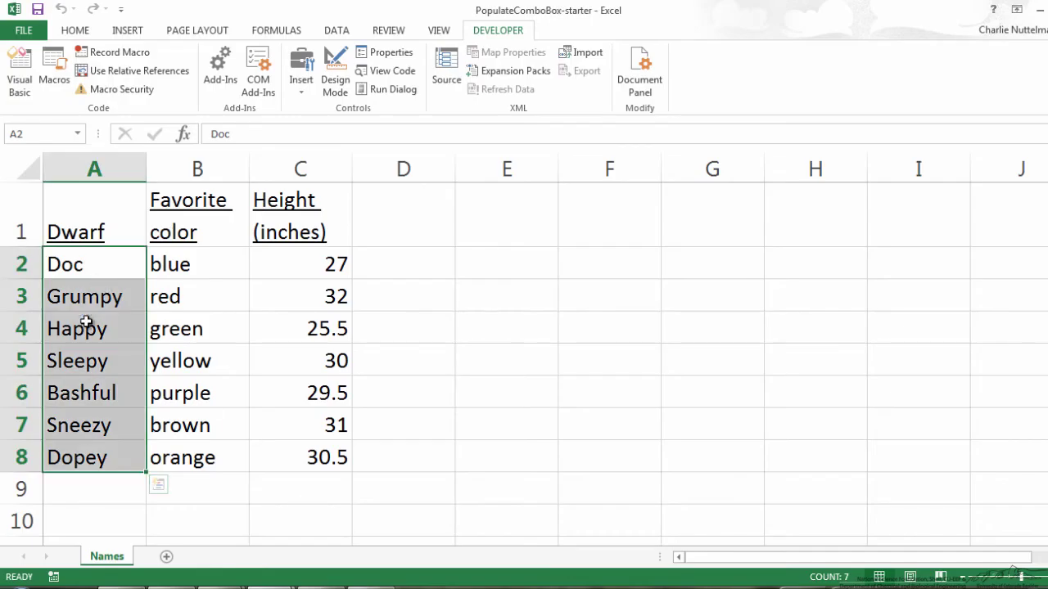
{"action": "left_click", "coordinate": [283, 581]}
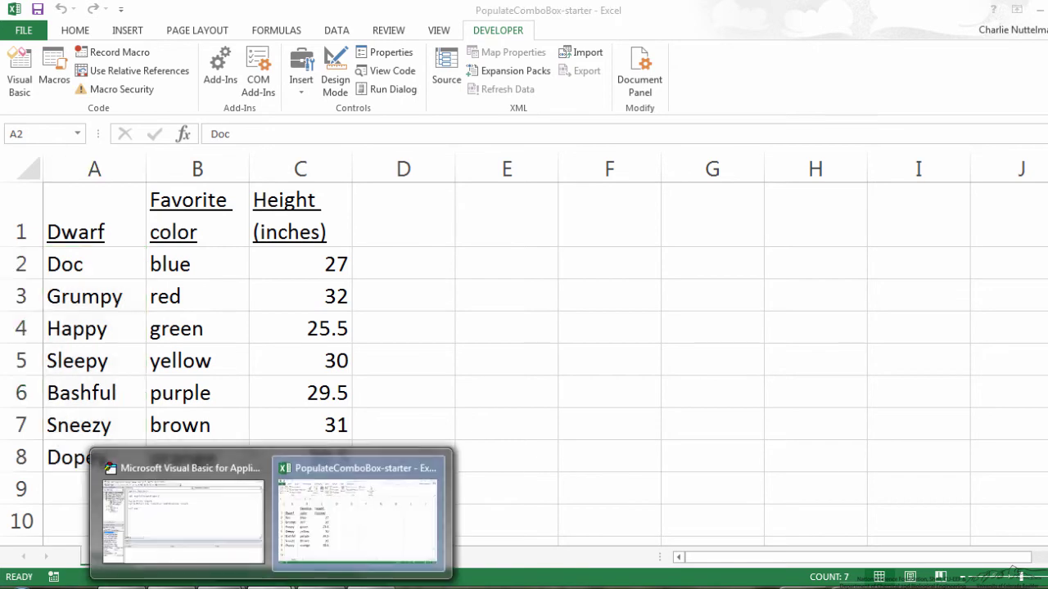
{"action": "left_click", "coordinate": [211, 513]}
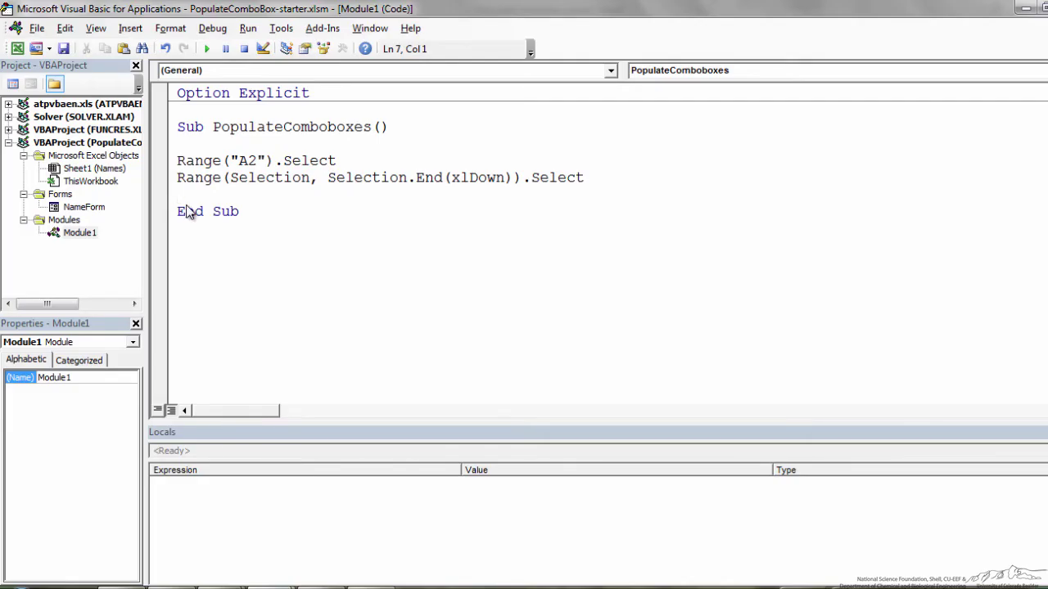
{"action": "type", "text": "nRows = Selection.Rows.Count"}
Add 'i As Integer' to the nRows Dim line and write 'For i = 1 to nRows'
{"action": "left_click_drag", "start_coordinate": [186, 143], "coordinate": [353, 143]}
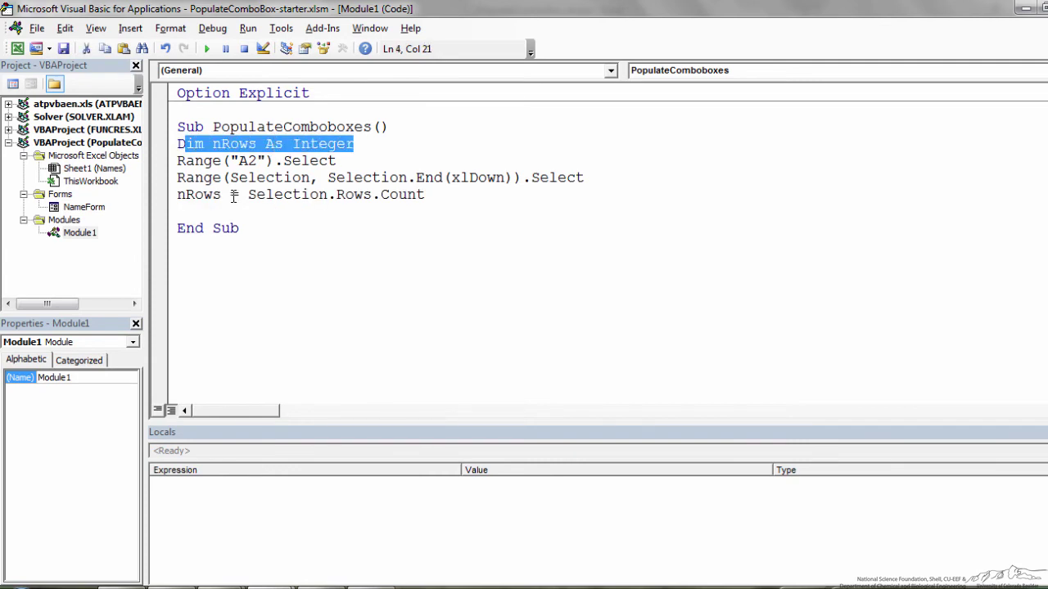
{"action": "left_click", "coordinate": [233, 195]}
{"action": "left_click", "coordinate": [399, 196]}
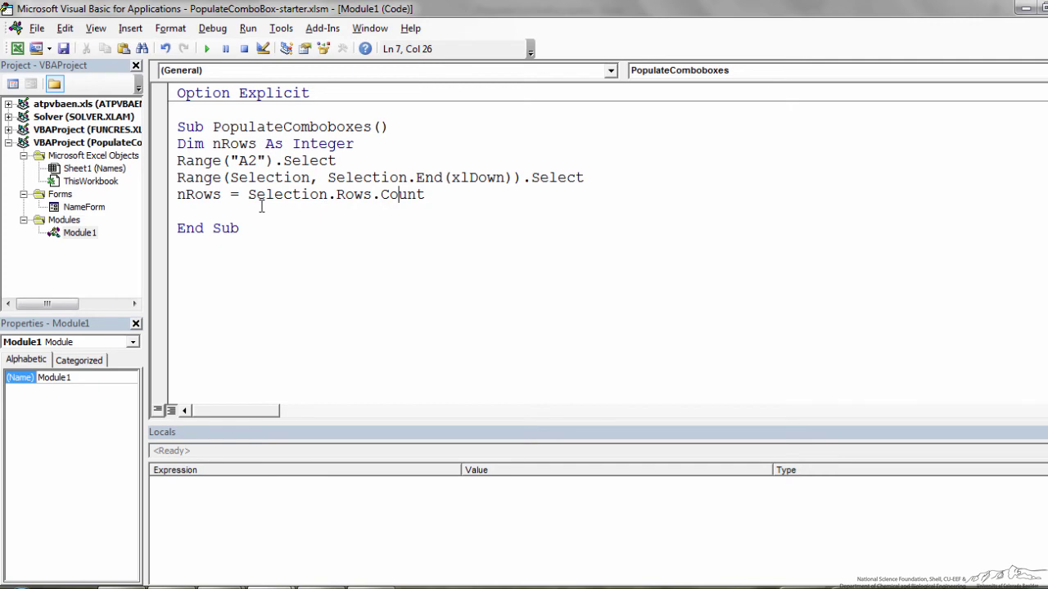
{"action": "left_click", "coordinate": [204, 210]}
{"action": "type", "text": "i as "}
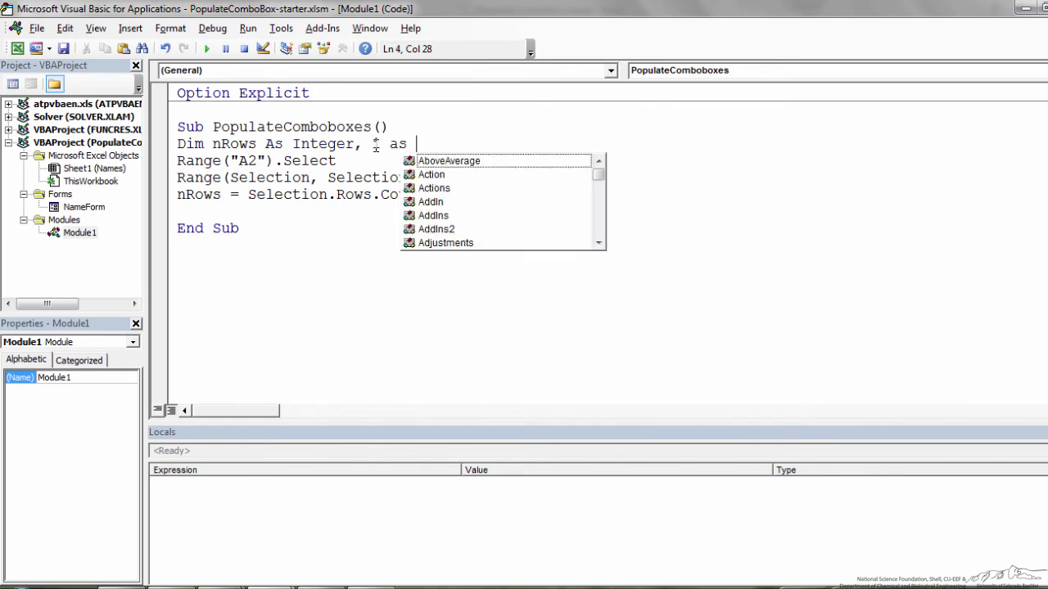
{"action": "type", "text": "integer"}
{"action": "left_click", "coordinate": [229, 211]}
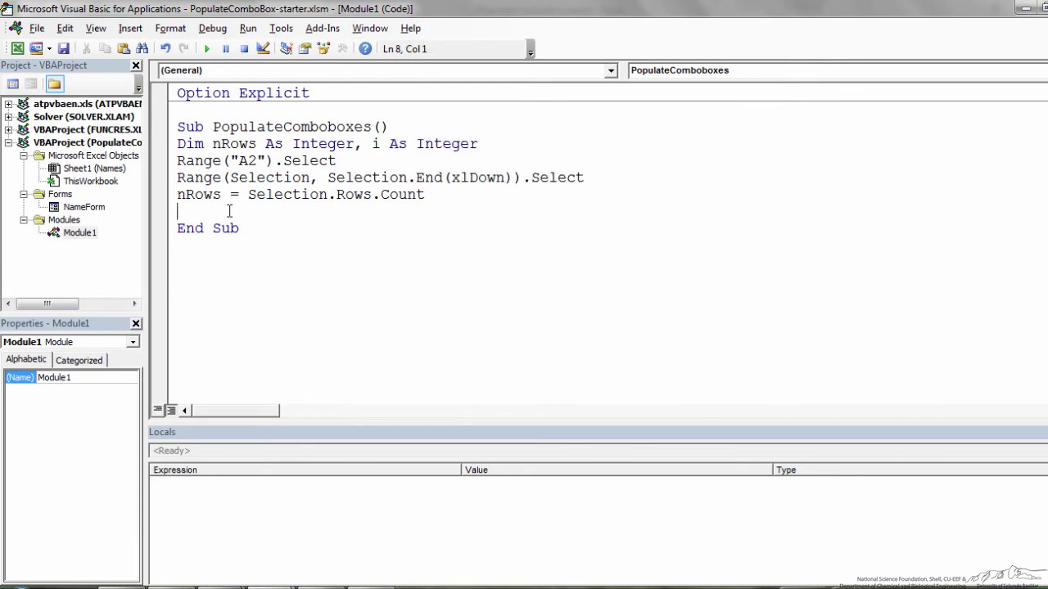
{"action": "type", "text": "For i = "}
{"action": "type", "text": "1 to nRows"}
Add 'Next i' and the indented loop body NameForm.ComboBox1.AddItem = ActiveCell.Offset(i-1,0)
{"action": "key", "text": "Return"}
{"action": "key", "text": "Return"}
{"action": "type", "text": "Next i"}
{"action": "left_click", "coordinate": [224, 226]}
{"action": "key", "text": "Tab"}
{"action": "type", "text": "A"}
{"action": "key", "text": "BackSpace"}
{"action": "type", "text": "Name"}
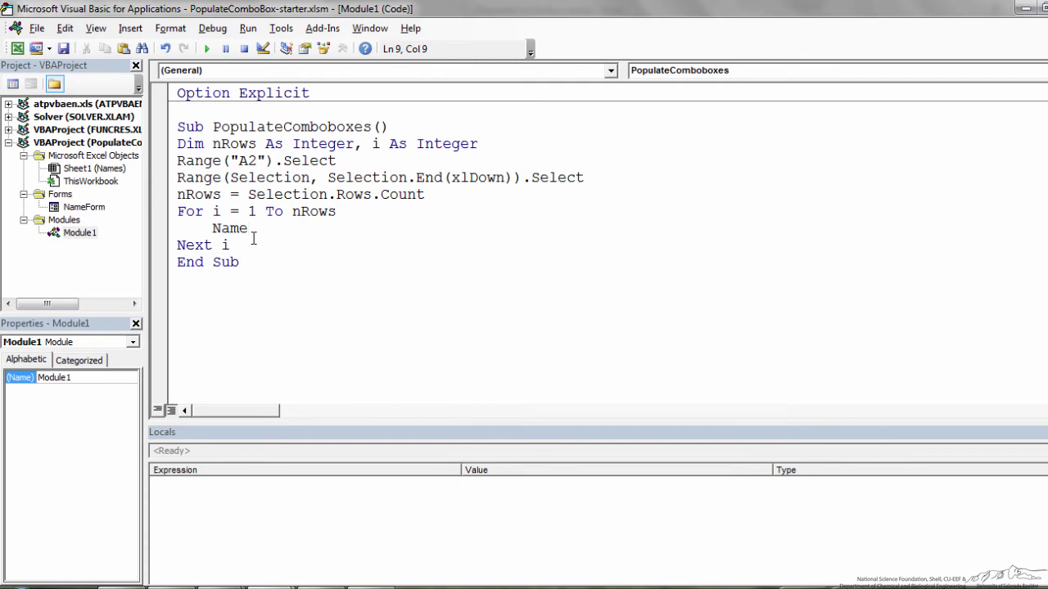
{"action": "type", "text": "Form.ComboBox1.Add"}
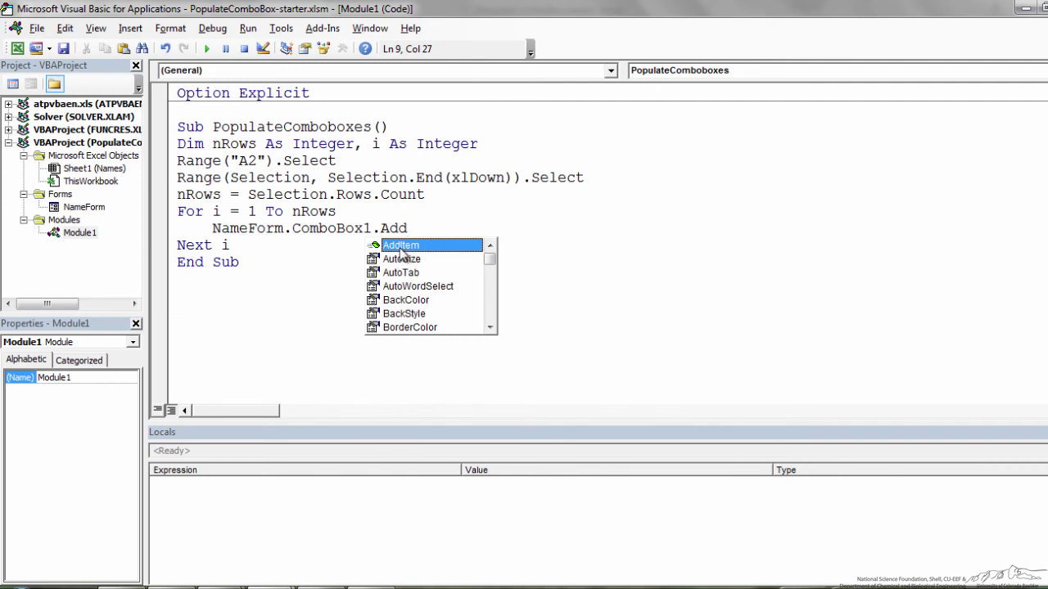
{"action": "double_click", "coordinate": [394, 246]}
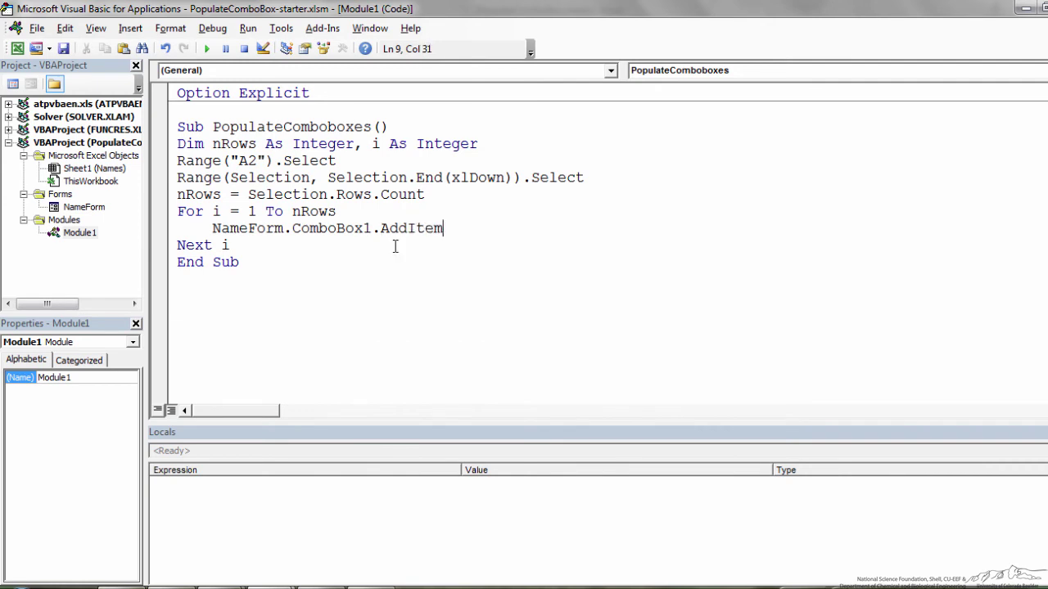
{"action": "type", "text": " = "}
{"action": "type", "text": "ActiveCell.Offset(i-1,0)"}
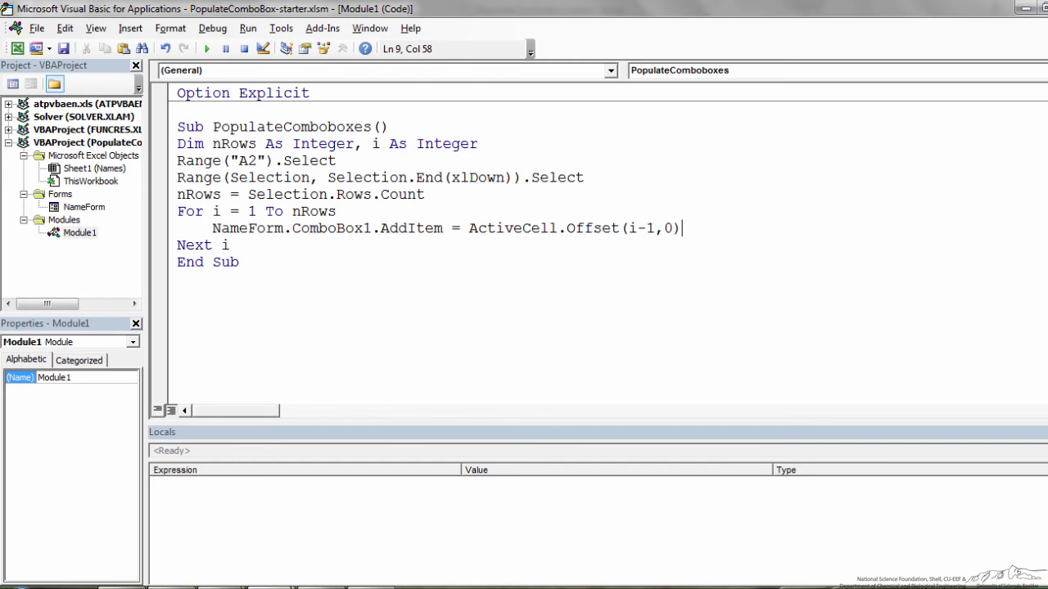
{"action": "left_click", "coordinate": [318, 524]}
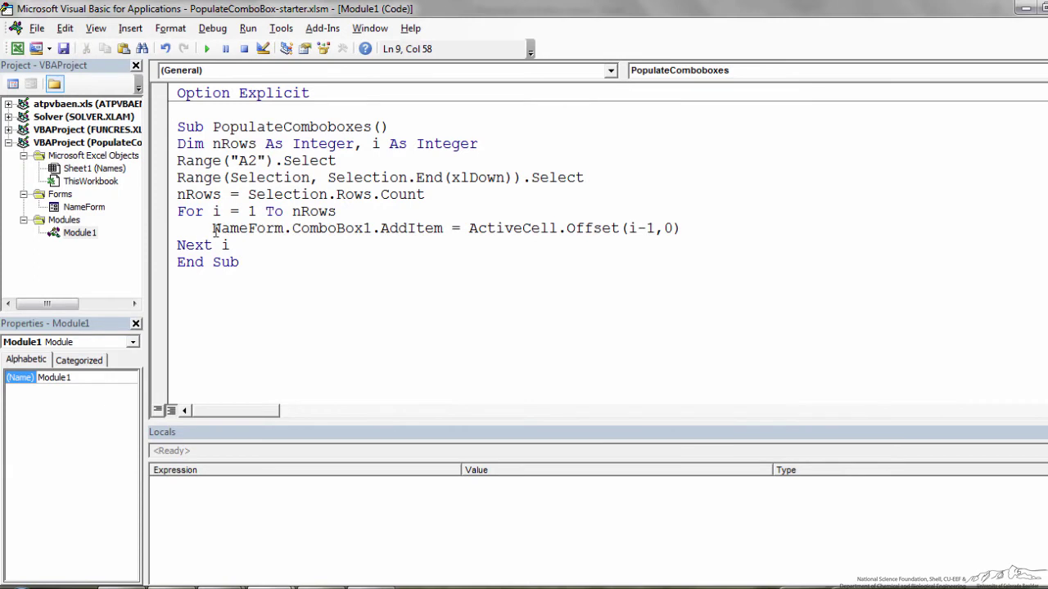
{"action": "left_click_drag", "start_coordinate": [212, 228], "coordinate": [680, 229]}
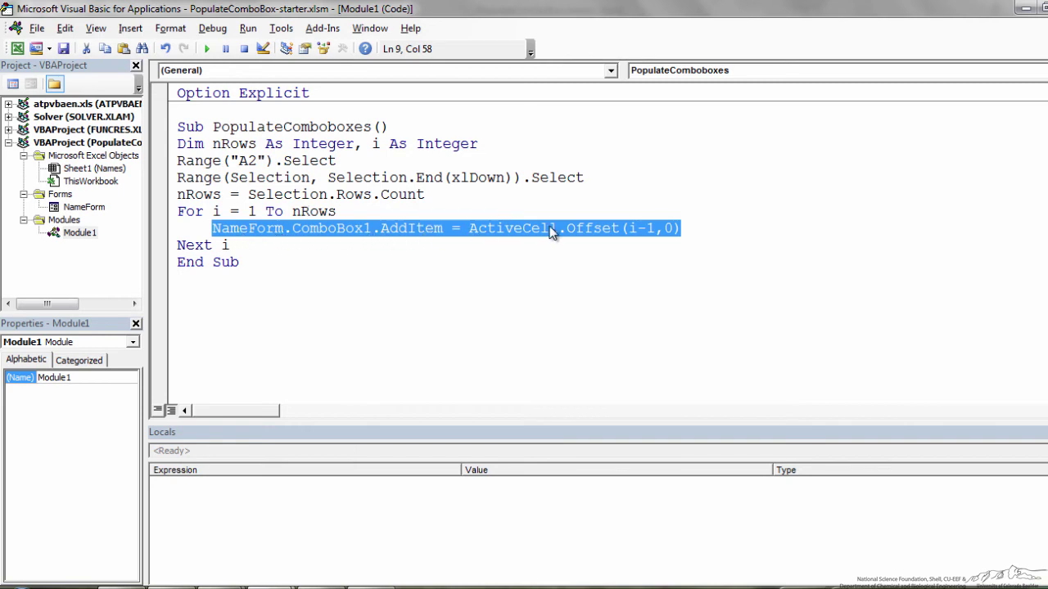
Check the dwarf names in A2:A8 and add a blank line after Next i
{"action": "left_click", "coordinate": [329, 586]}
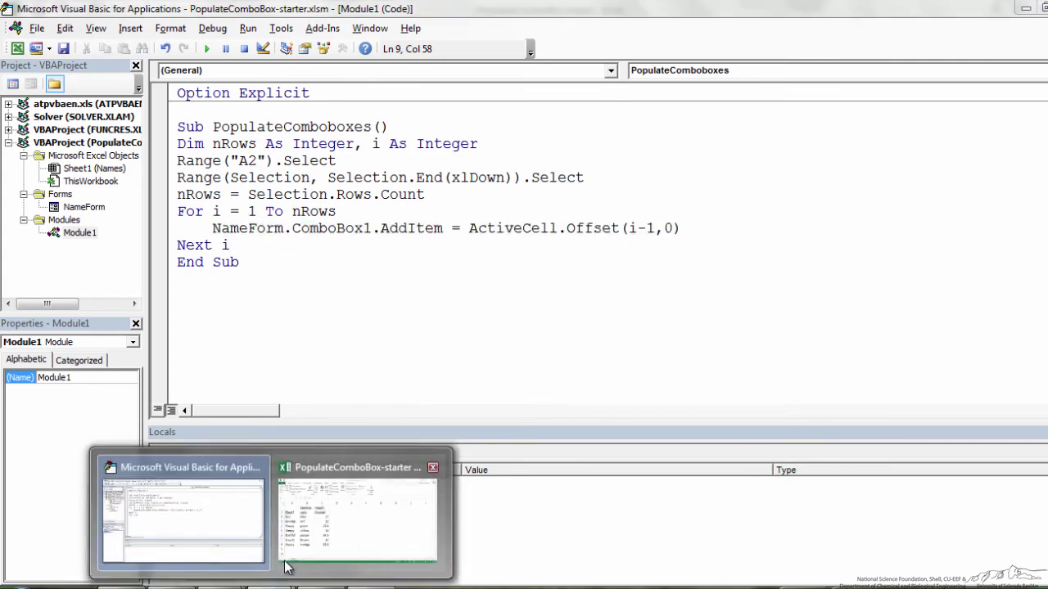
{"action": "left_click", "coordinate": [352, 507]}
{"action": "left_click_drag", "start_coordinate": [96, 259], "coordinate": [96, 455]}
{"action": "left_click", "coordinate": [272, 585]}
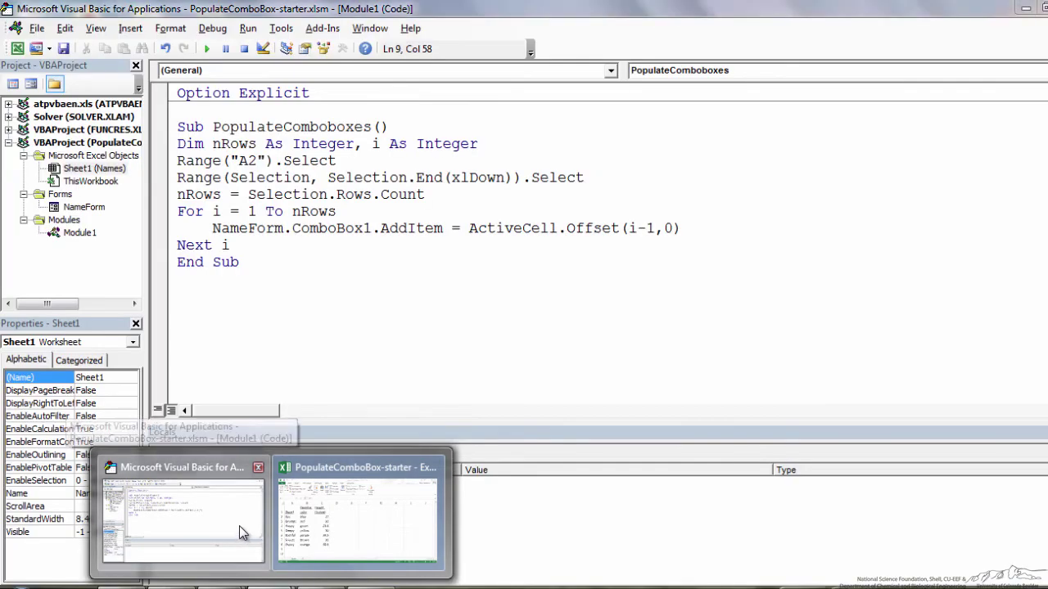
{"action": "left_click", "coordinate": [239, 525]}
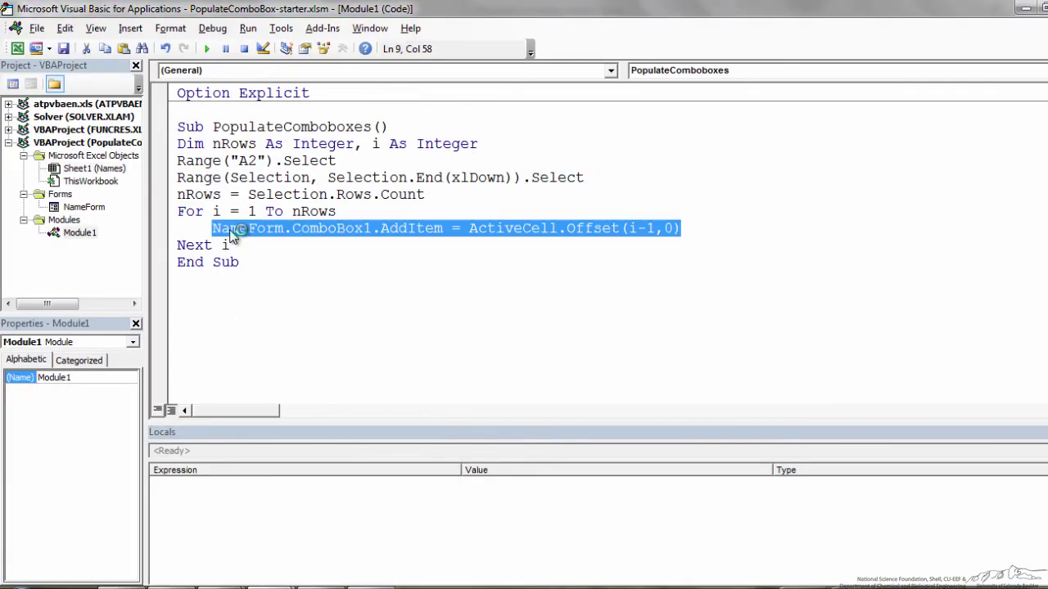
{"action": "left_click", "coordinate": [249, 247]}
{"action": "key", "text": "Return"}
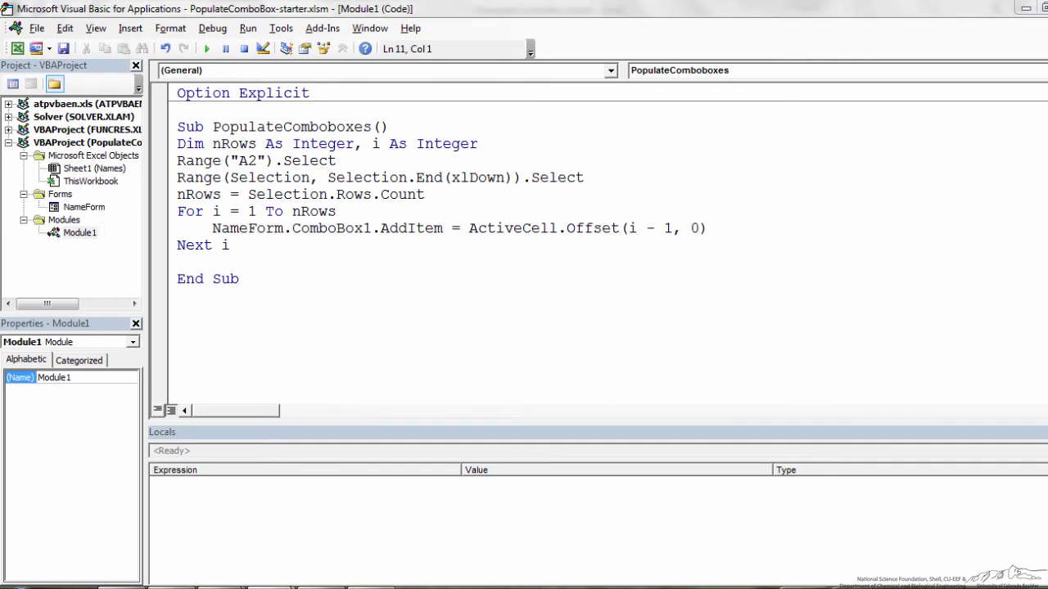
Select the Favorite color and Height headings in B1:C1
{"action": "left_click", "coordinate": [323, 509]}
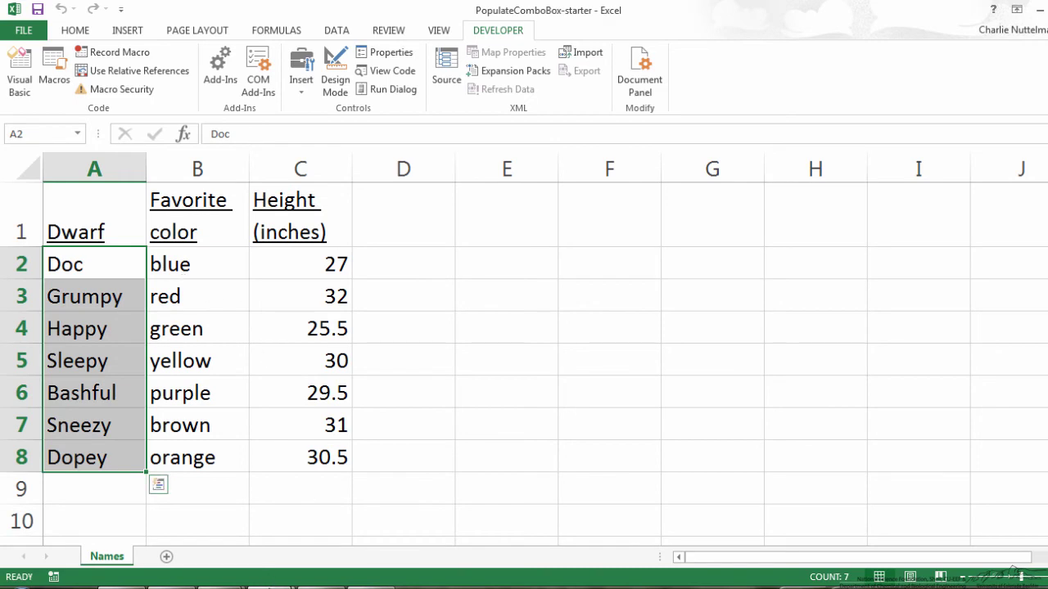
{"action": "left_click_drag", "start_coordinate": [191, 241], "coordinate": [271, 230]}
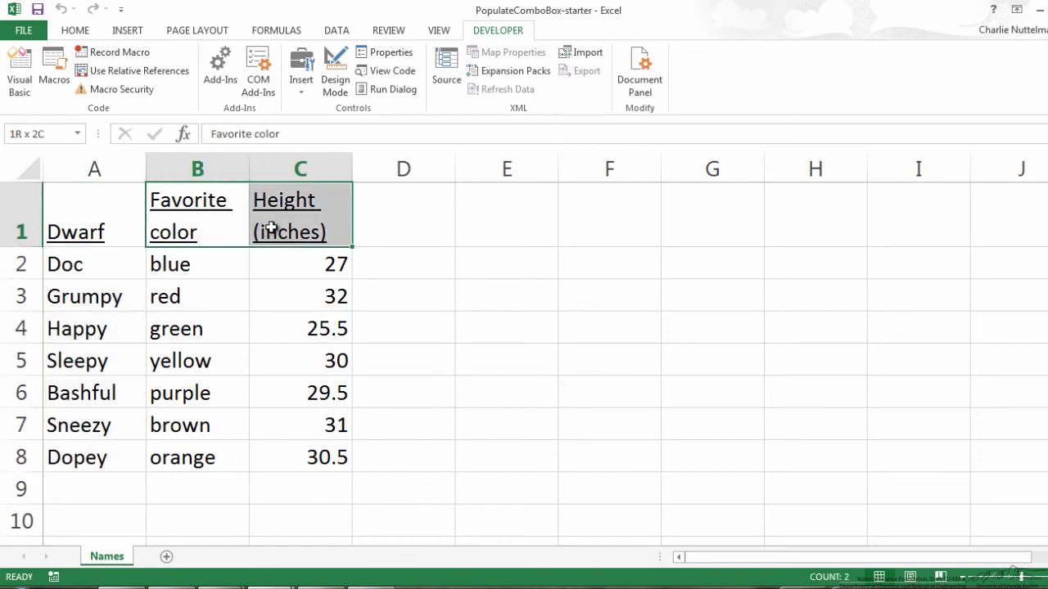
{"action": "left_click", "coordinate": [205, 224]}
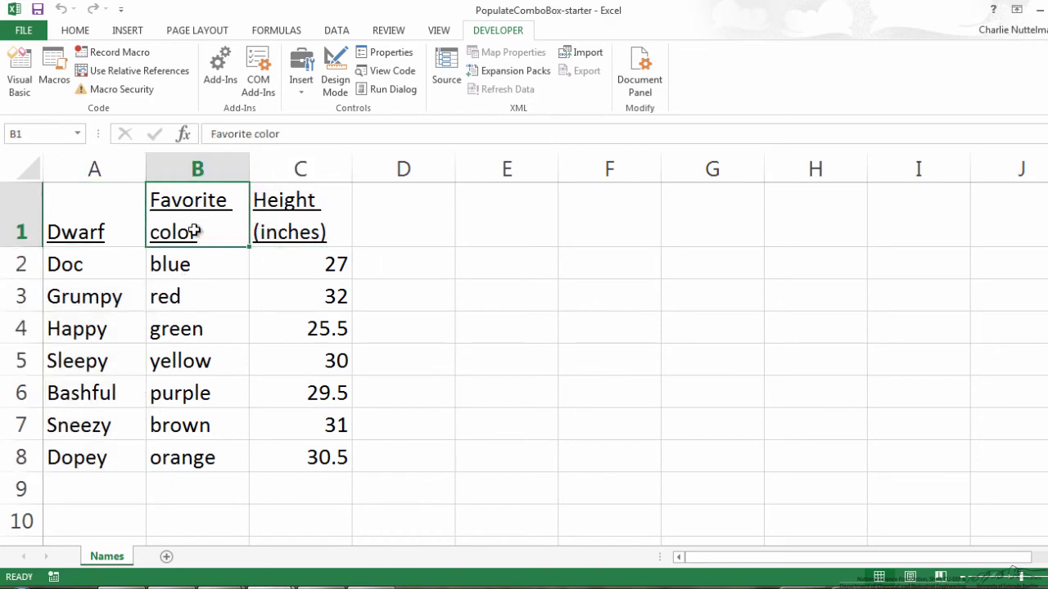
Check NameForm's combo boxes, then add ComboBox2.AddItem lines for Range("B1") and Range("C1")
{"action": "left_click", "coordinate": [219, 514]}
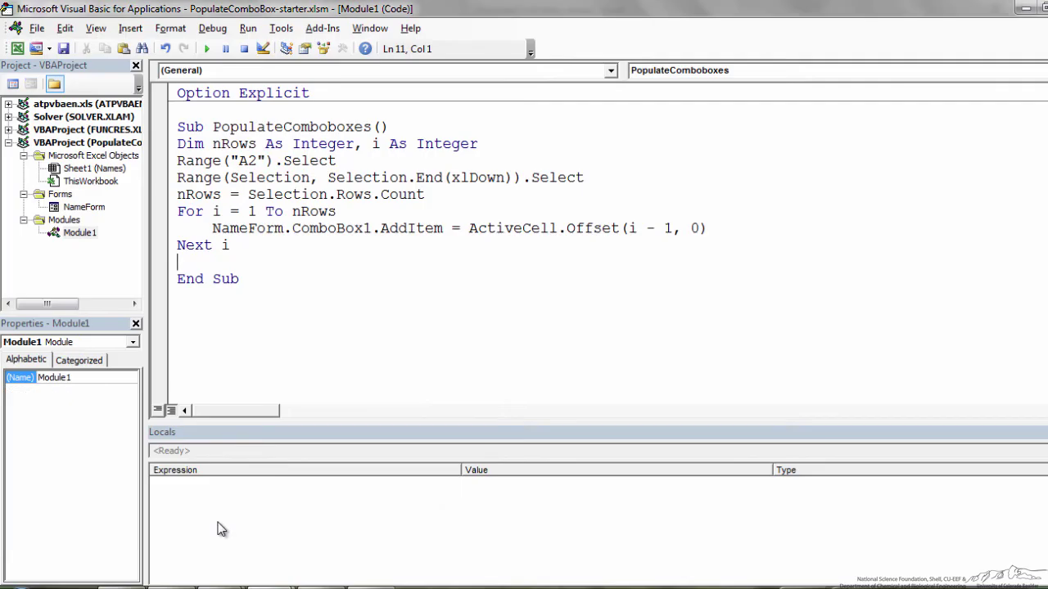
{"action": "double_click", "coordinate": [83, 207]}
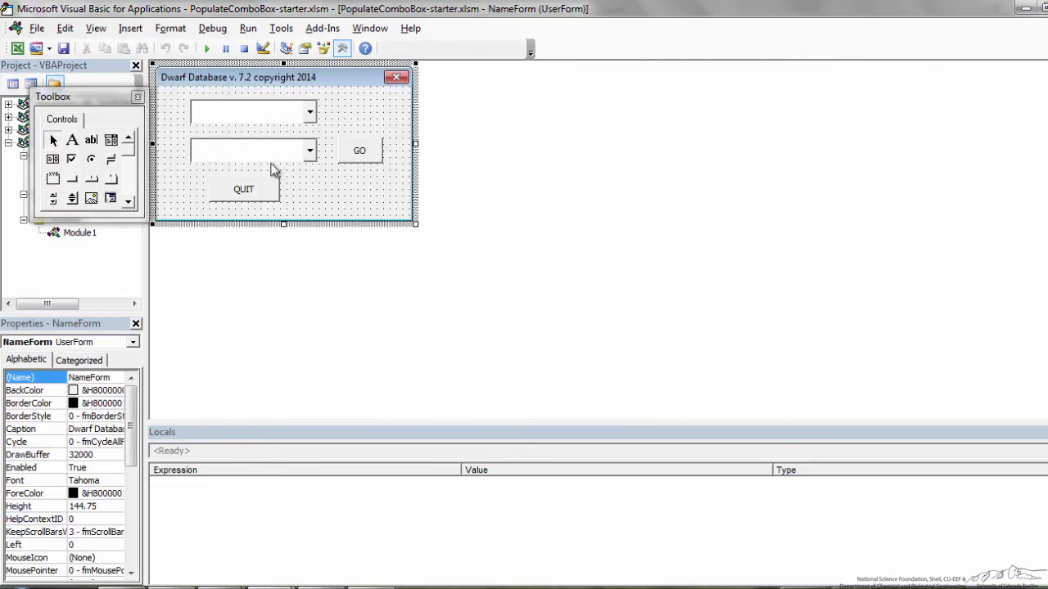
{"action": "left_click", "coordinate": [295, 149]}
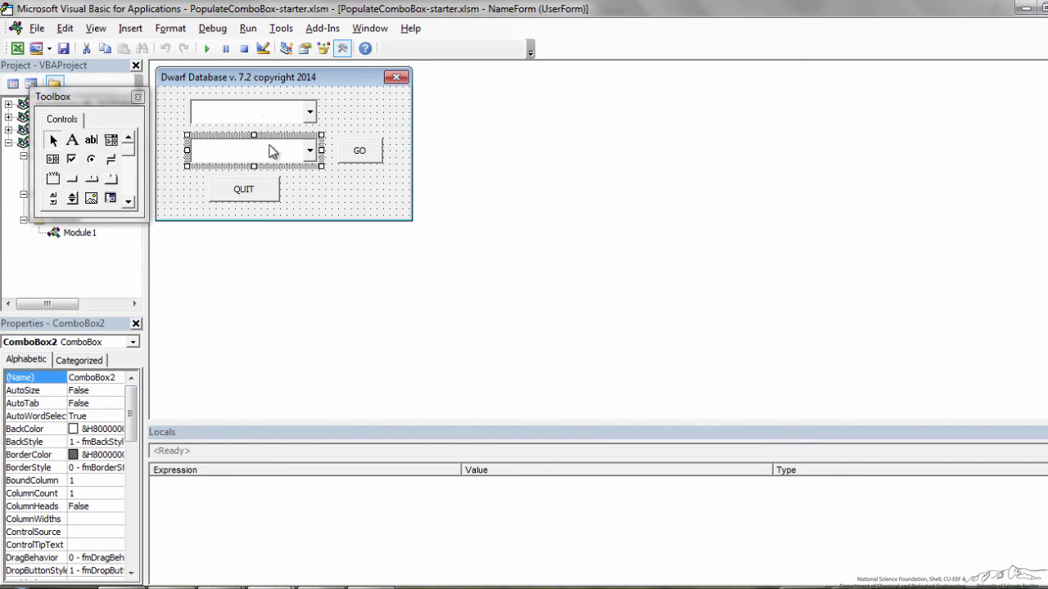
{"action": "left_click", "coordinate": [254, 105]}
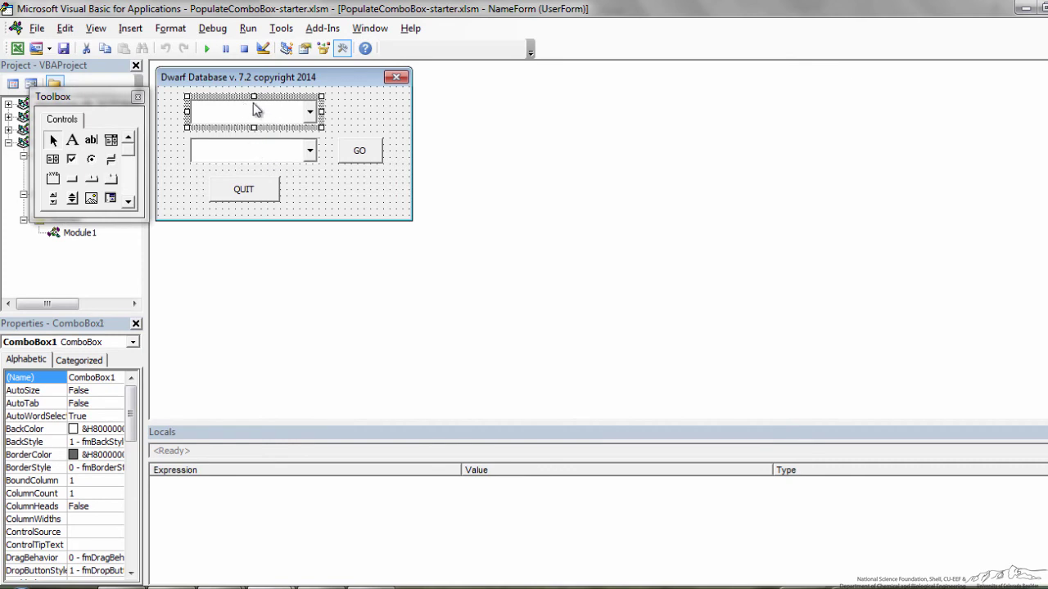
{"action": "left_click", "coordinate": [219, 141]}
{"action": "double_click", "coordinate": [80, 232]}
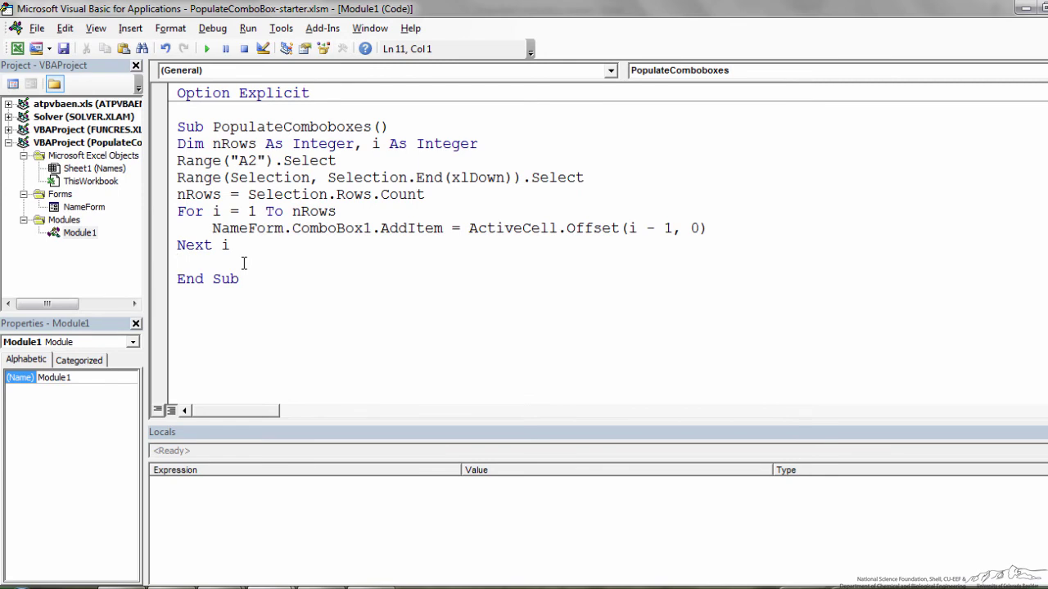
{"action": "type", "text": "NameForm.ComboBox2.AddItem = Range(\"B1\") NameForm.ComboBox2.AddItem = Range(\"C1\")"}
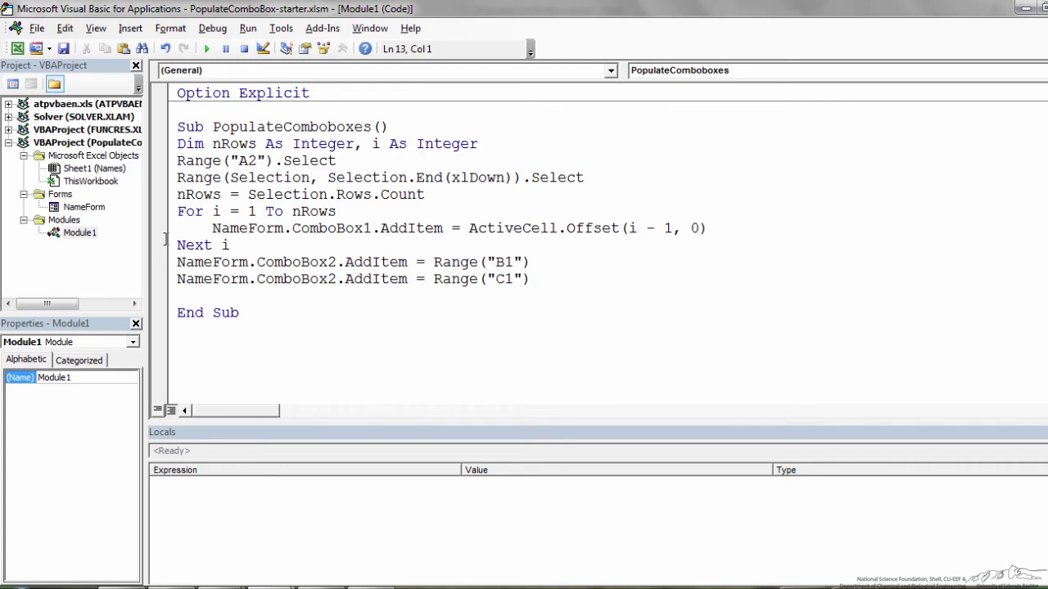
Insert a blank line after Next i and check the NameForm design before returning to Module1
{"action": "left_click", "coordinate": [176, 262]}
{"action": "key", "text": "Return"}
{"action": "key", "text": "Up"}
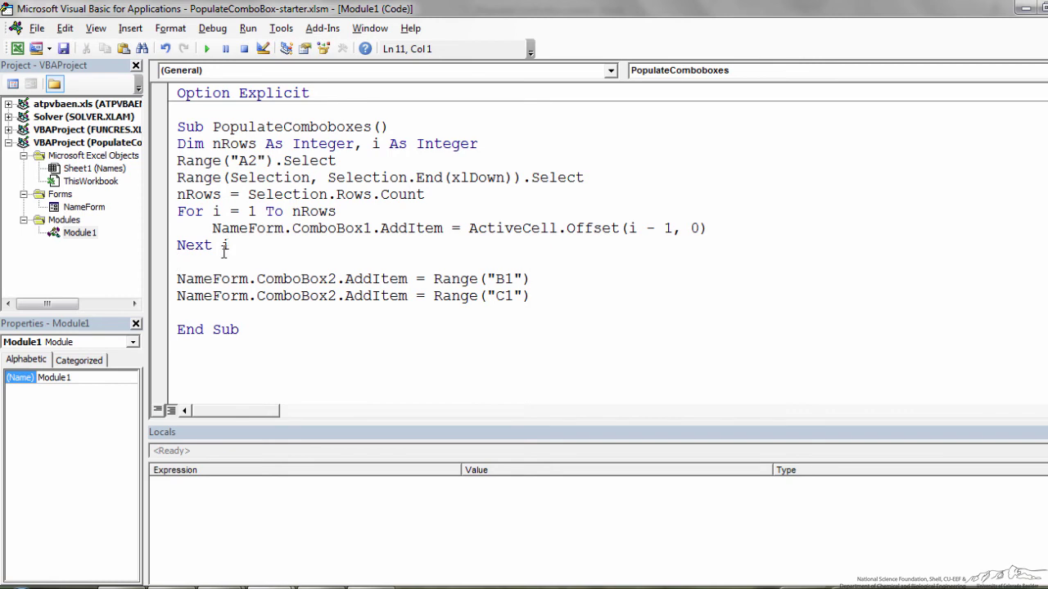
{"action": "left_click", "coordinate": [88, 212]}
{"action": "double_click", "coordinate": [86, 211]}
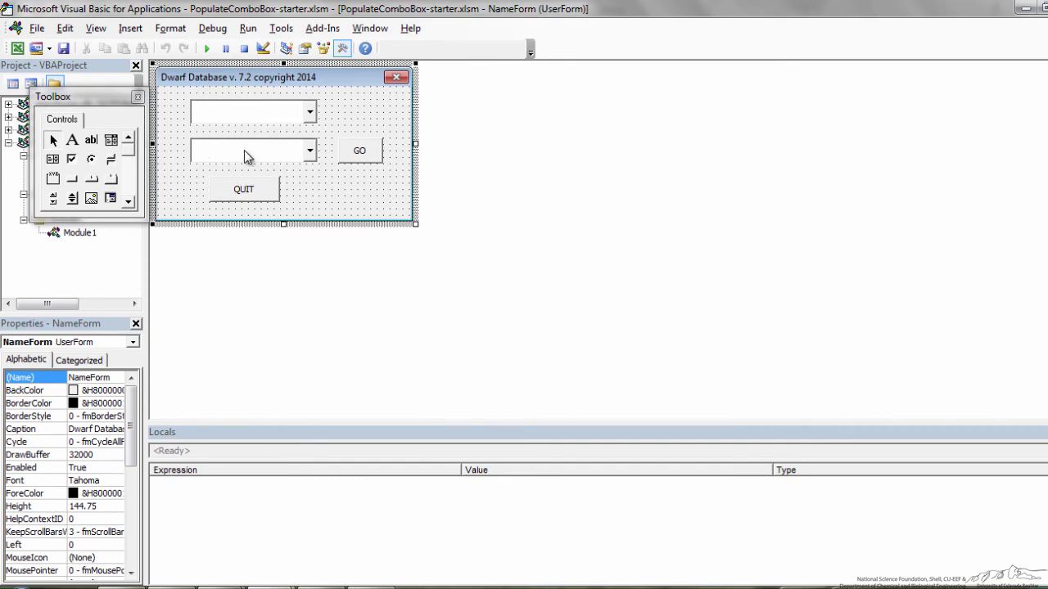
{"action": "double_click", "coordinate": [100, 241]}
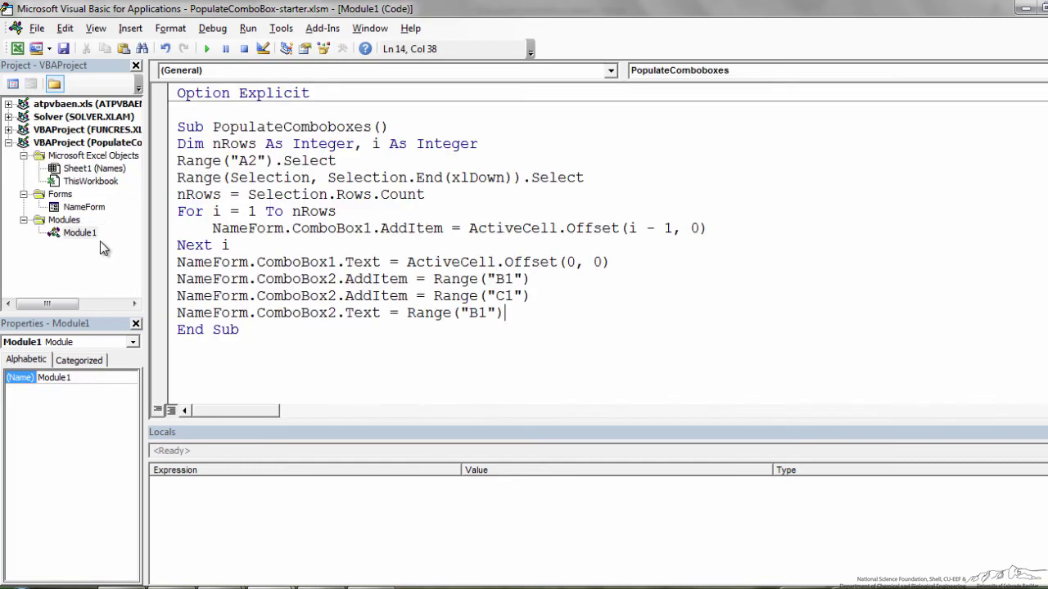
After the ComboBox1 and ComboBox2 default-text lines, add NameForm.Show before End Sub
{"action": "left_click", "coordinate": [170, 263]}
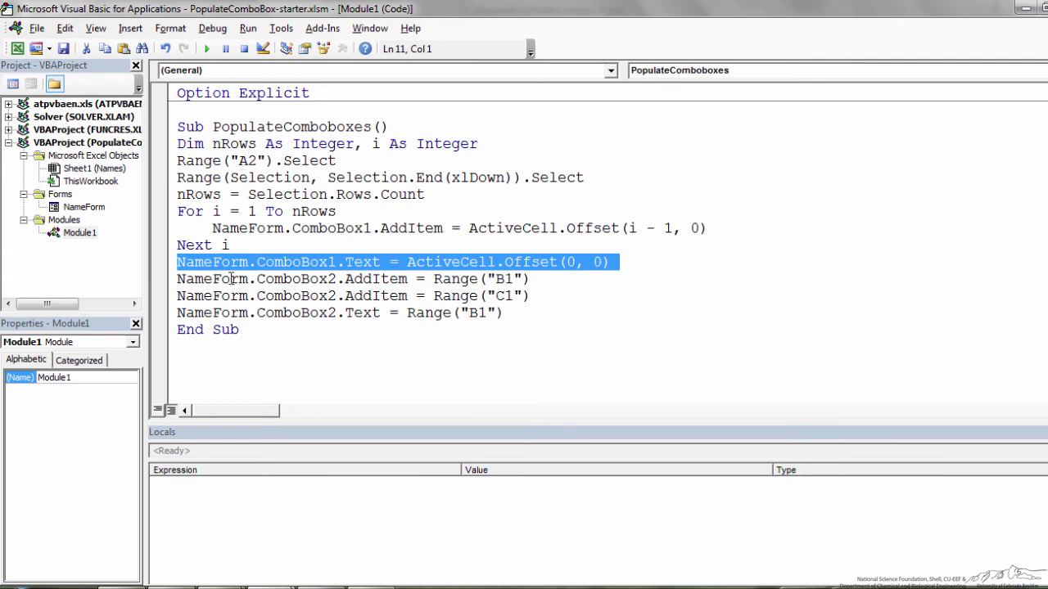
{"action": "left_click", "coordinate": [169, 319]}
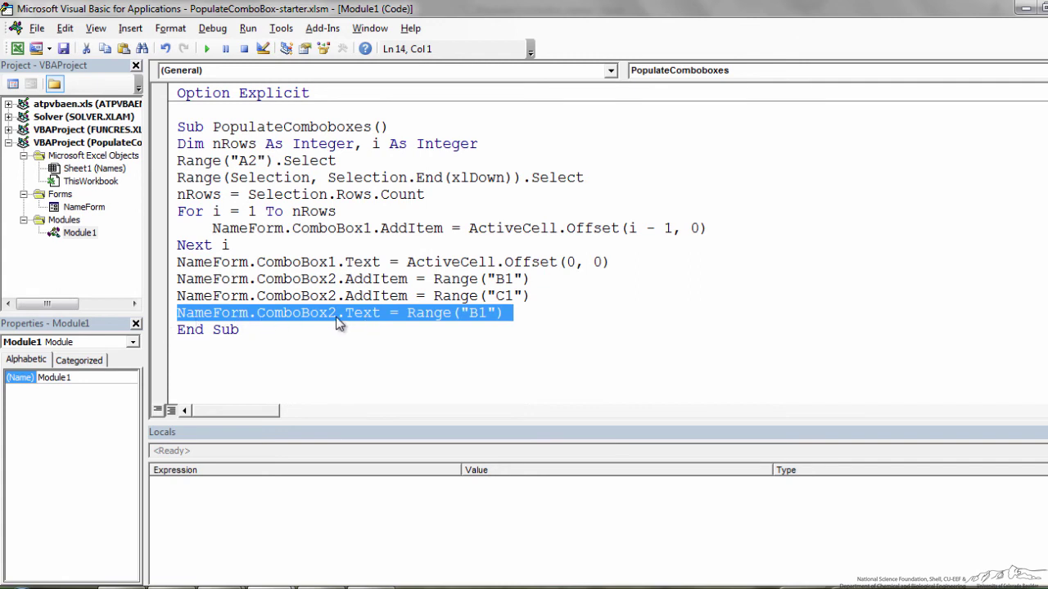
{"action": "left_click", "coordinate": [508, 314]}
{"action": "key", "text": "Return"}
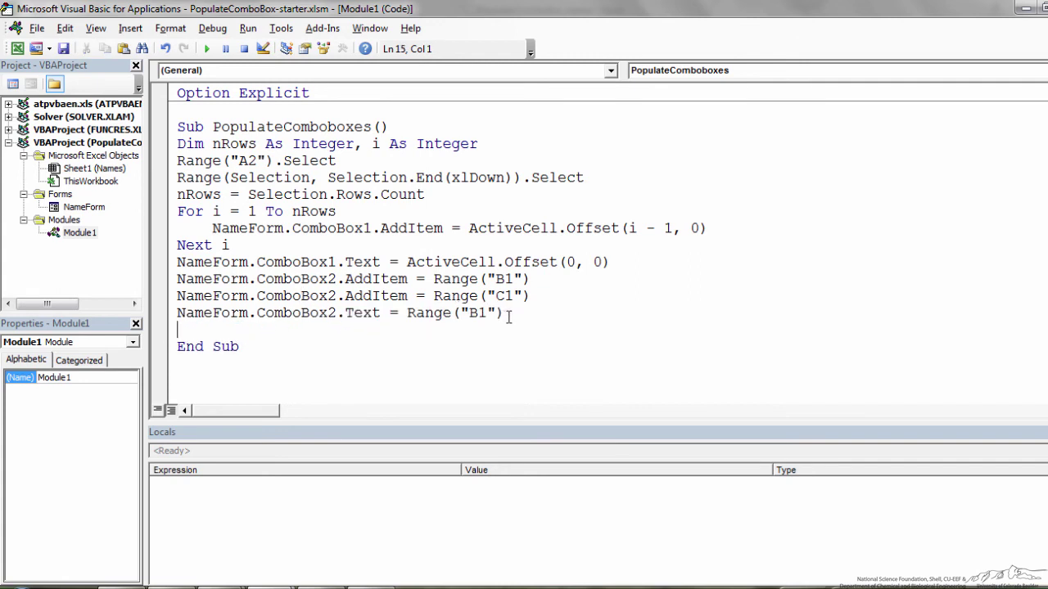
{"action": "type", "text": "NameForm.show"}
{"action": "left_click", "coordinate": [327, 261]}
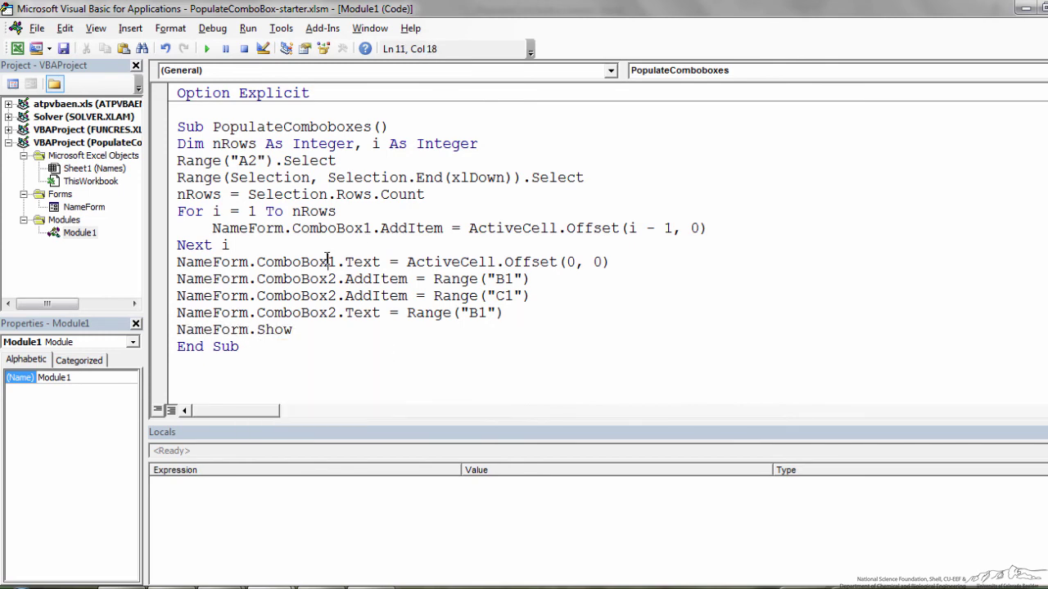
{"action": "left_click", "coordinate": [82, 233]}
Run with F5, dismiss the compile error, and delete the stray '=' after each AddItem
{"action": "left_click", "coordinate": [187, 178]}
{"action": "key", "text": "F5"}
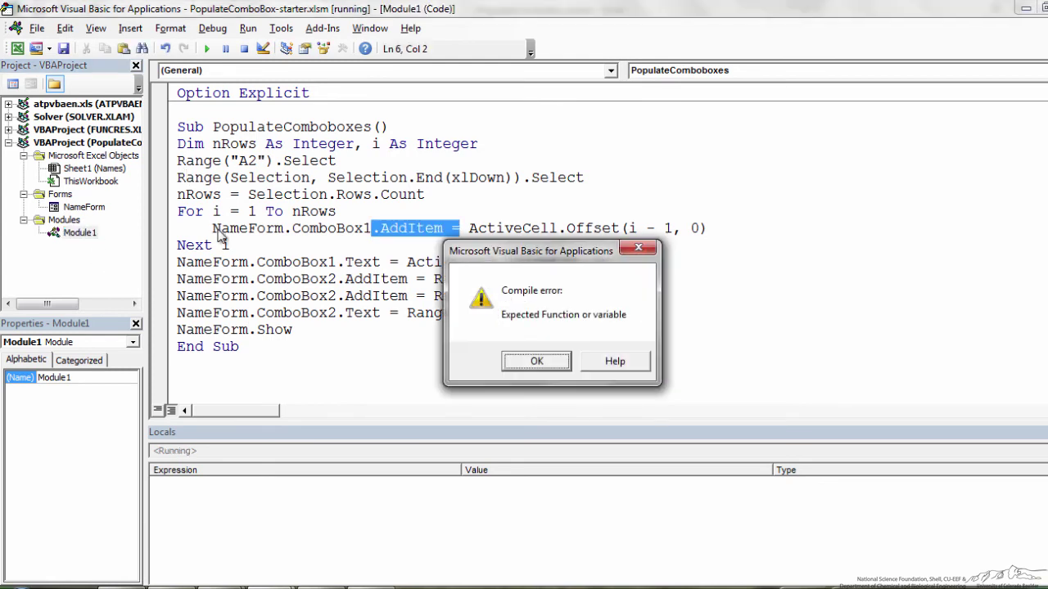
{"action": "left_click", "coordinate": [537, 361]}
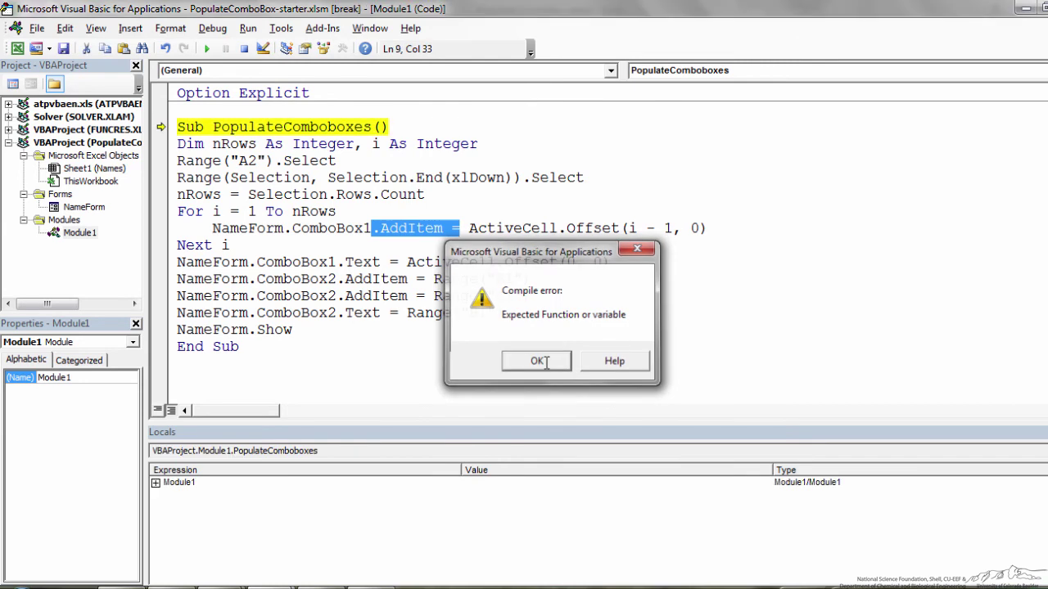
{"action": "left_click", "coordinate": [445, 229]}
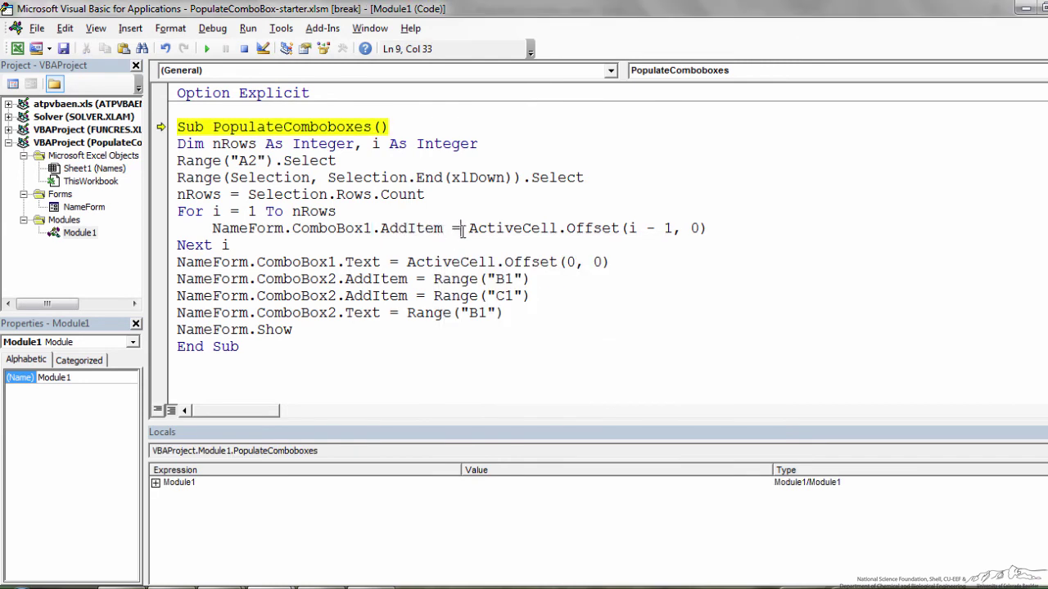
{"action": "key", "text": "BackSpace"}
{"action": "key", "text": "BackSpace"}
{"action": "left_click", "coordinate": [425, 279]}
{"action": "key", "text": "Delete"}
{"action": "key", "text": "BackSpace"}
{"action": "left_click", "coordinate": [426, 296]}
{"action": "key", "text": "Delete"}
{"action": "key", "text": "BackSpace"}
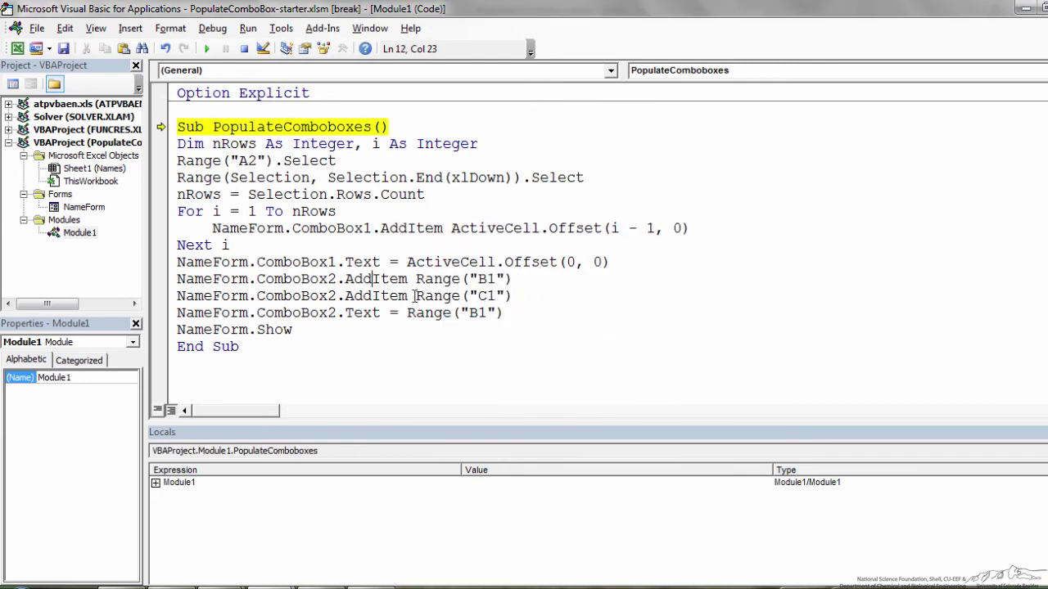
Step through PopulateComboboxes with F8 until NameForm.Show displays the Dwarf Database form
{"action": "key", "text": "F8"}
{"action": "key", "text": "F8"}
{"action": "key", "text": "F8"}
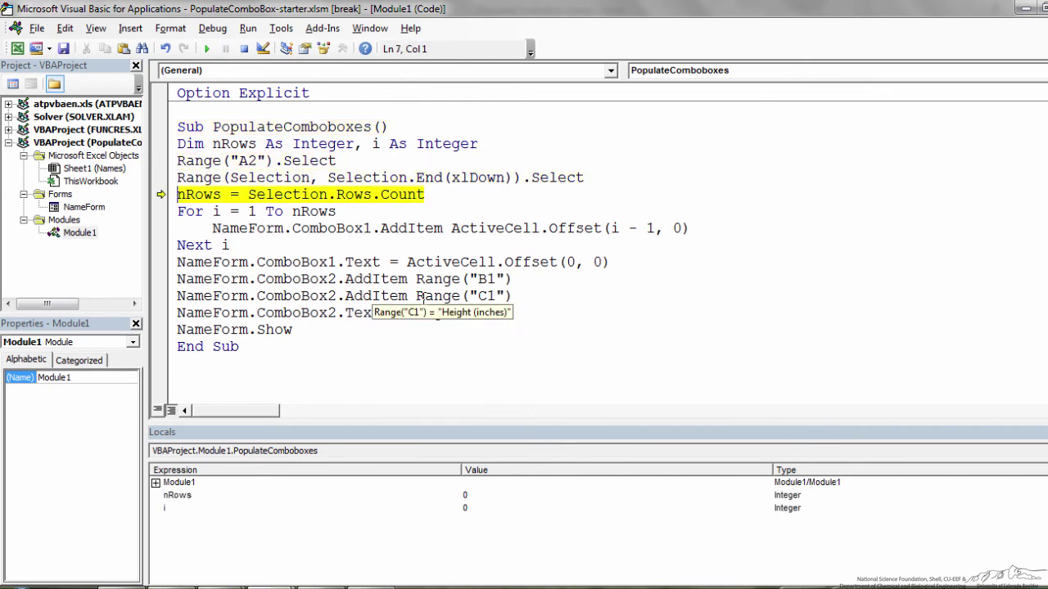
{"action": "key", "text": "F8"}
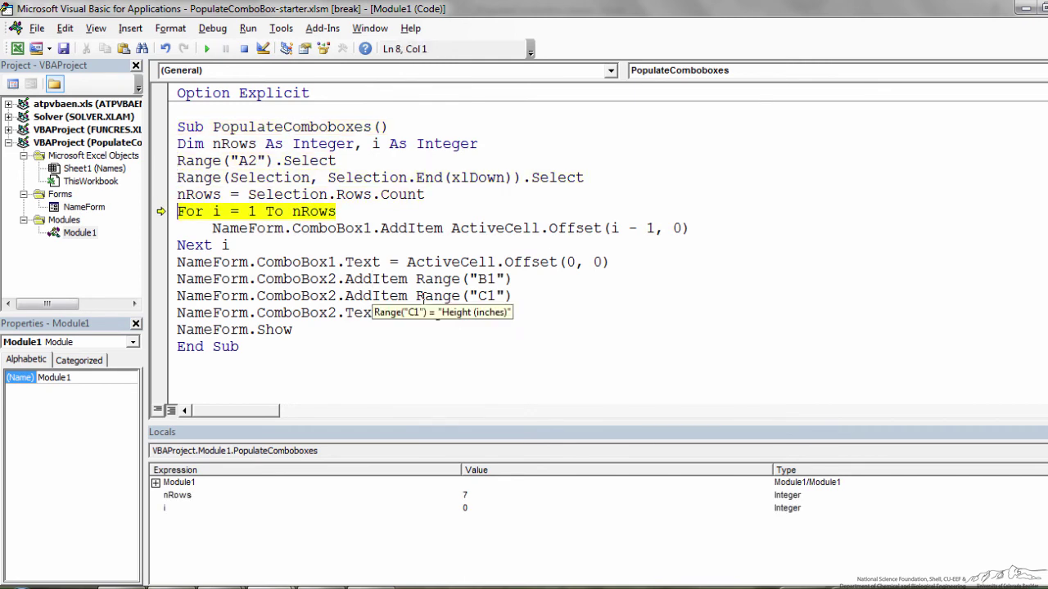
{"action": "key", "text": "F8"}
{"action": "key", "text": "F8"}
{"action": "key", "text": "F8"}
{"action": "key", "text": "F8"}
{"action": "key", "text": "F8"}
{"action": "key", "text": "F8"}
{"action": "key", "text": "F8"}
{"action": "key", "text": "F8"}
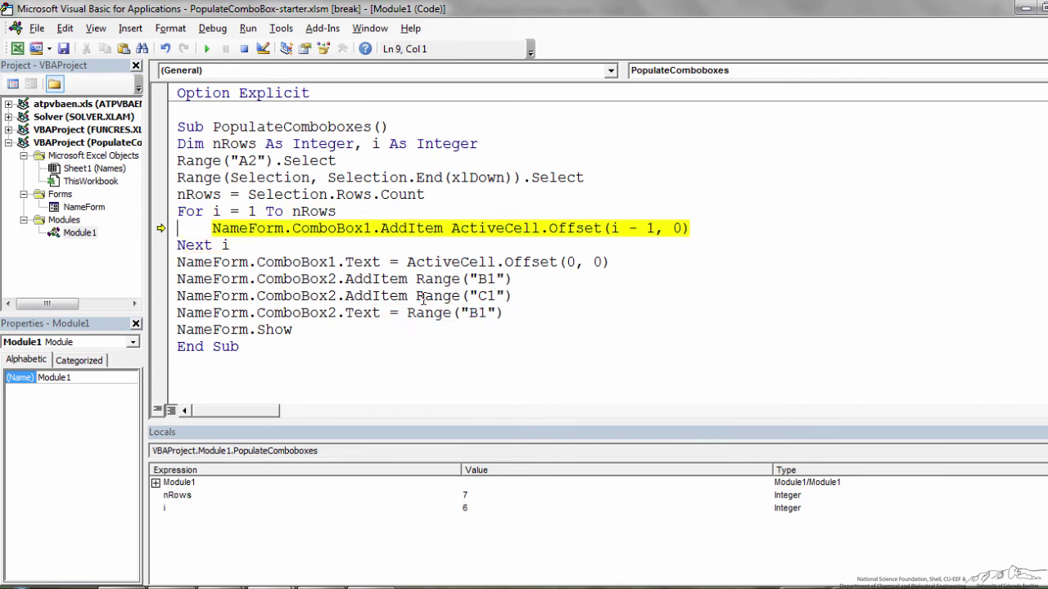
{"action": "key", "text": "F8"}
{"action": "key", "text": "F8"}
{"action": "key", "text": "F8"}
{"action": "key", "text": "F8"}
{"action": "key", "text": "F8"}
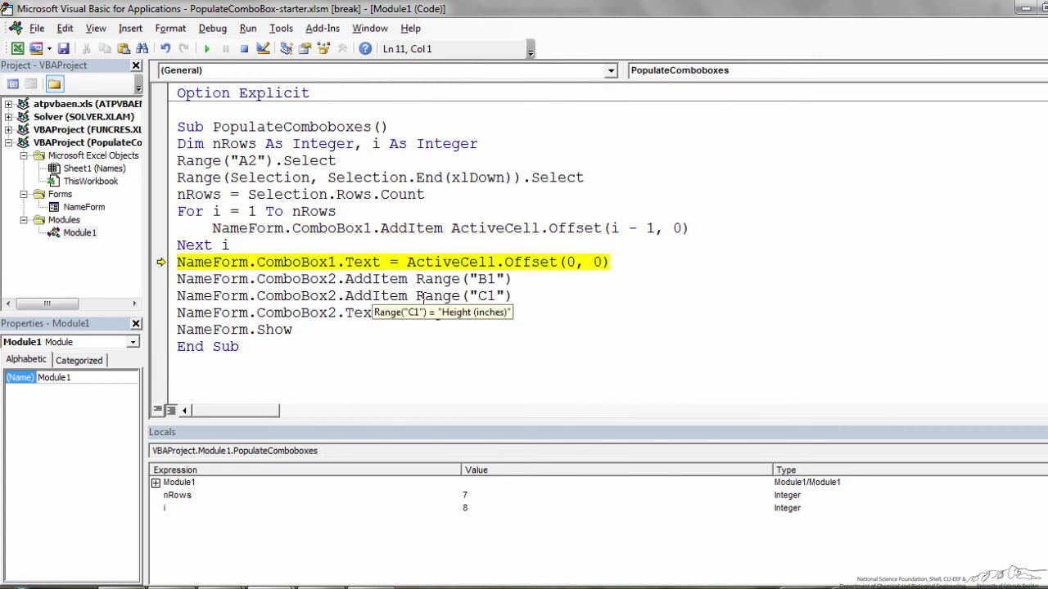
{"action": "key", "text": "F8"}
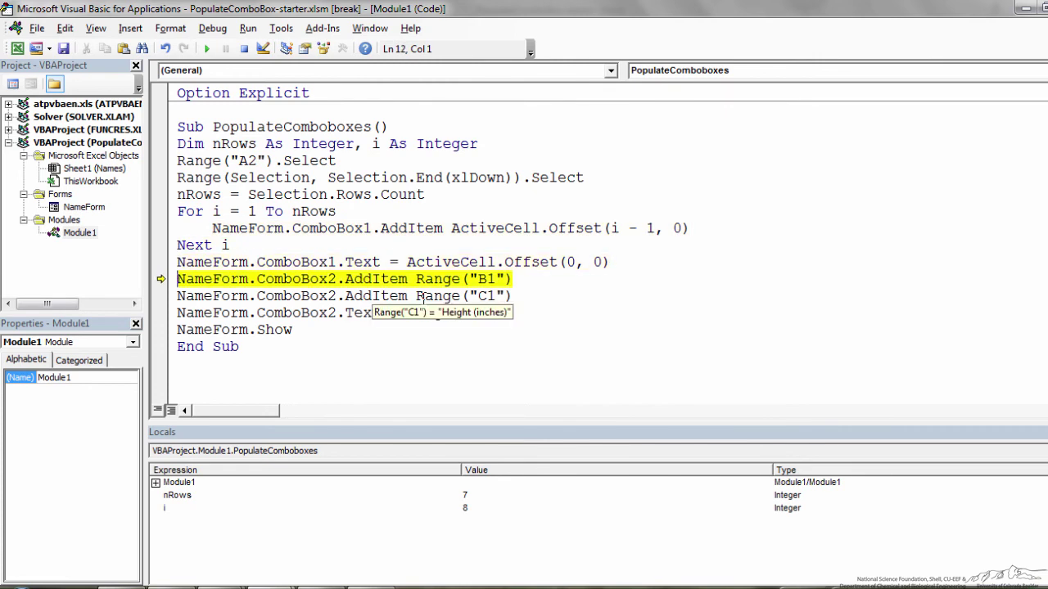
{"action": "key", "text": "F8"}
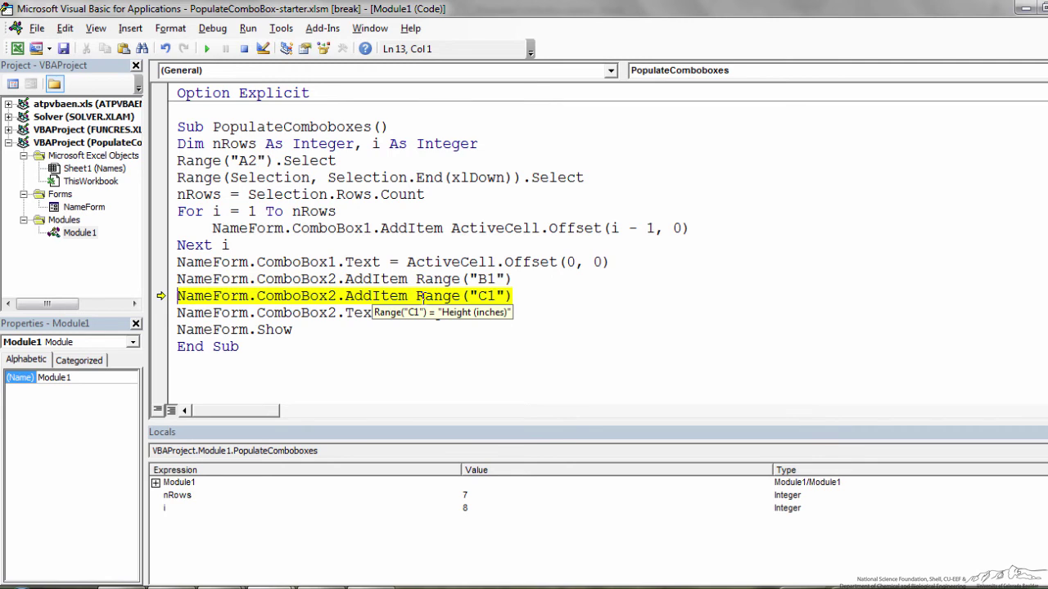
{"action": "key", "text": "F8"}
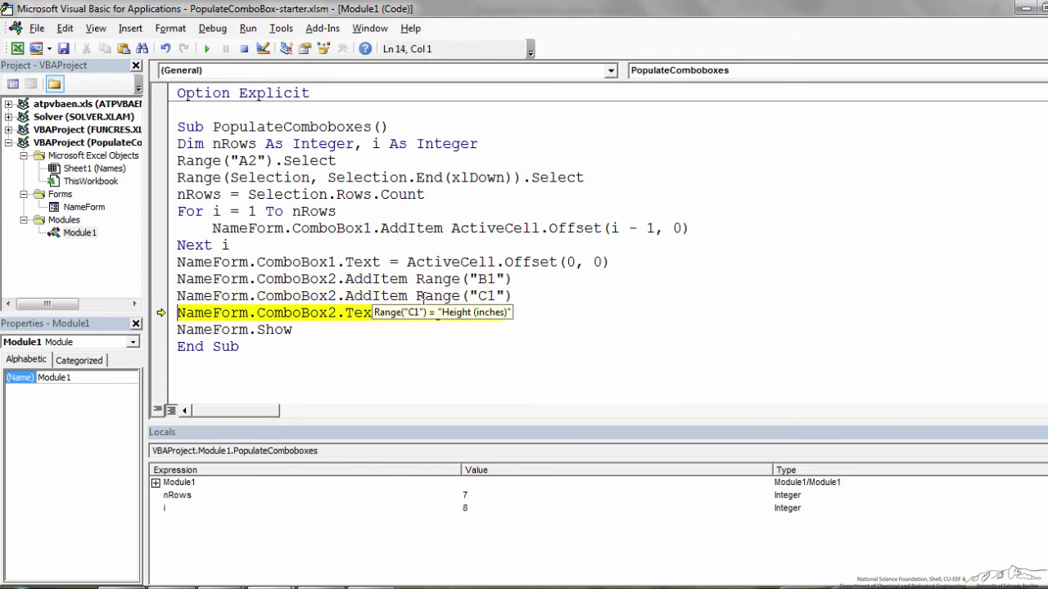
{"action": "mouse_move", "coordinate": [458, 262]}
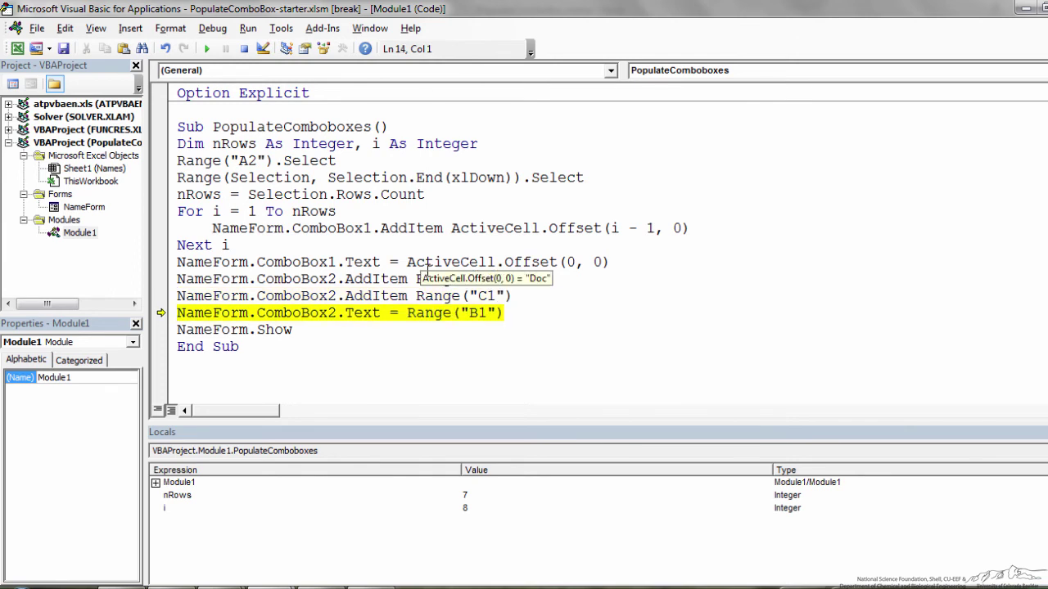
{"action": "key", "text": "F8"}
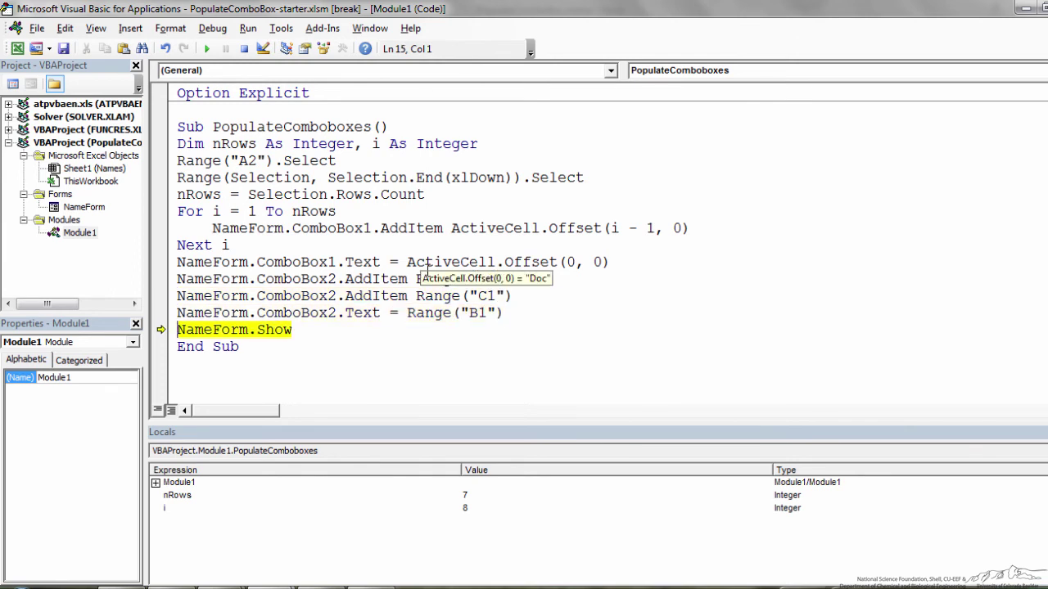
{"action": "key", "text": "F8"}
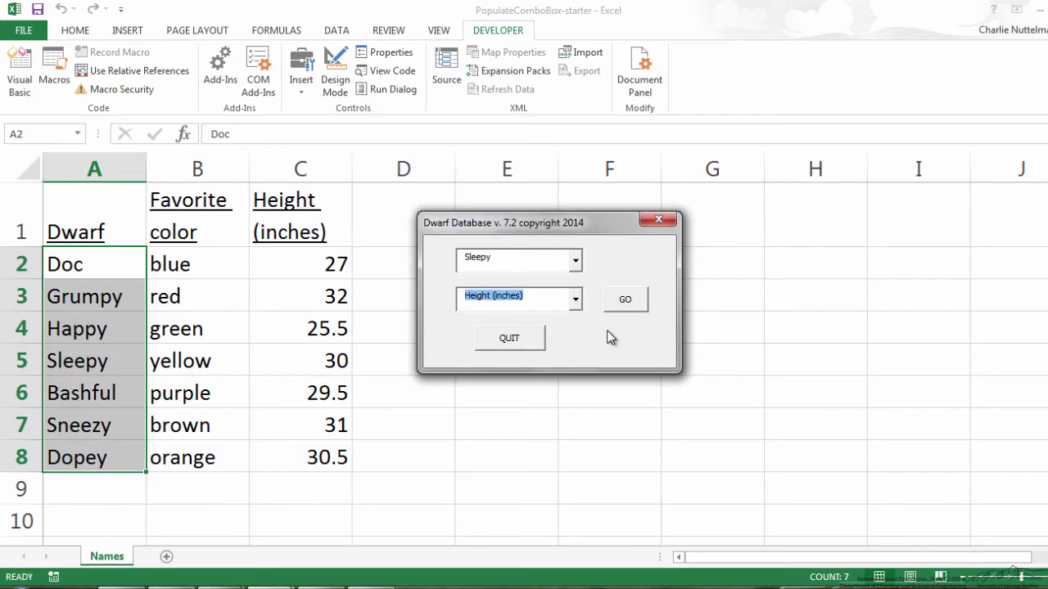
Click GO on the form, then pick Bashful and finally Doc from the dwarf name list
{"action": "left_click", "coordinate": [616, 305]}
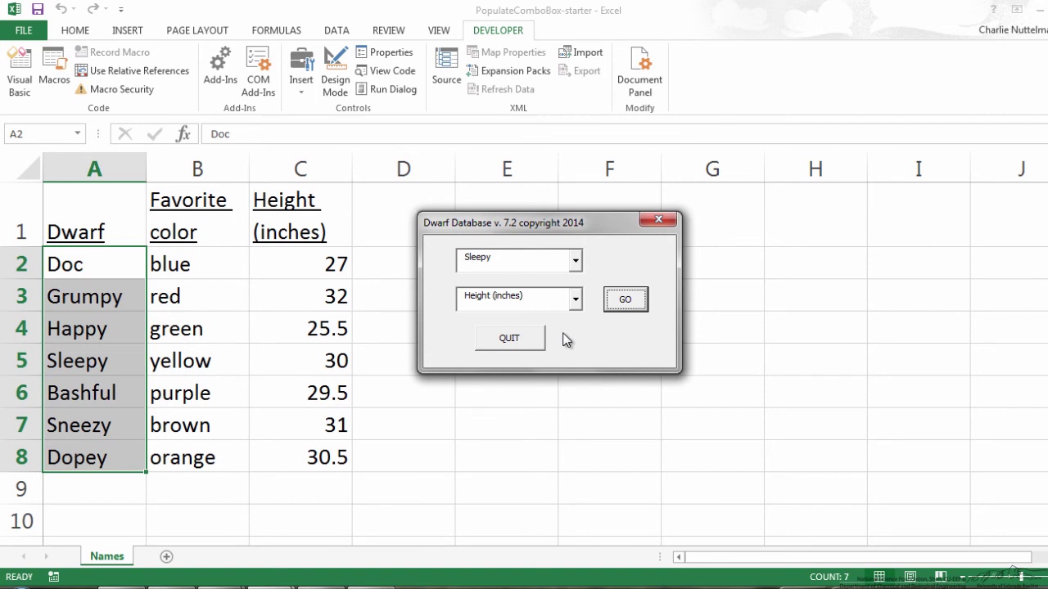
{"action": "left_click", "coordinate": [578, 262]}
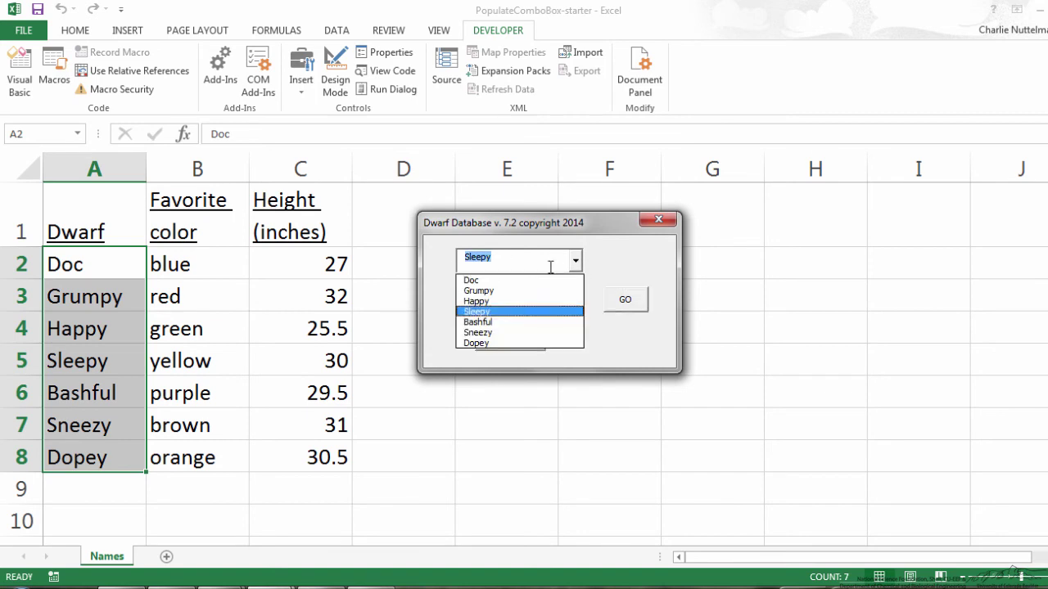
{"action": "left_click", "coordinate": [528, 322]}
{"action": "left_click", "coordinate": [576, 261]}
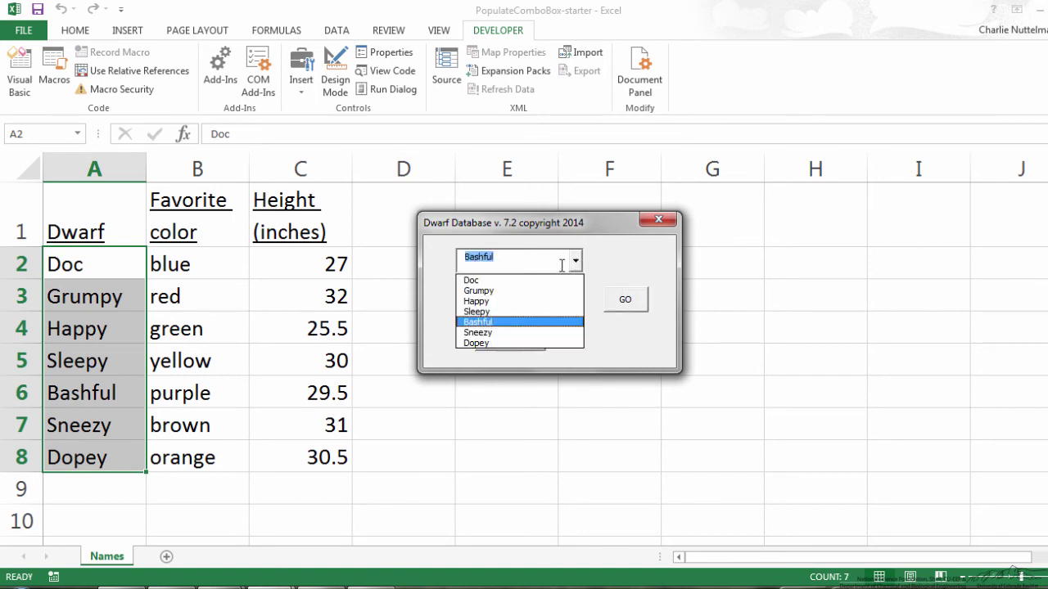
{"action": "left_click", "coordinate": [519, 323]}
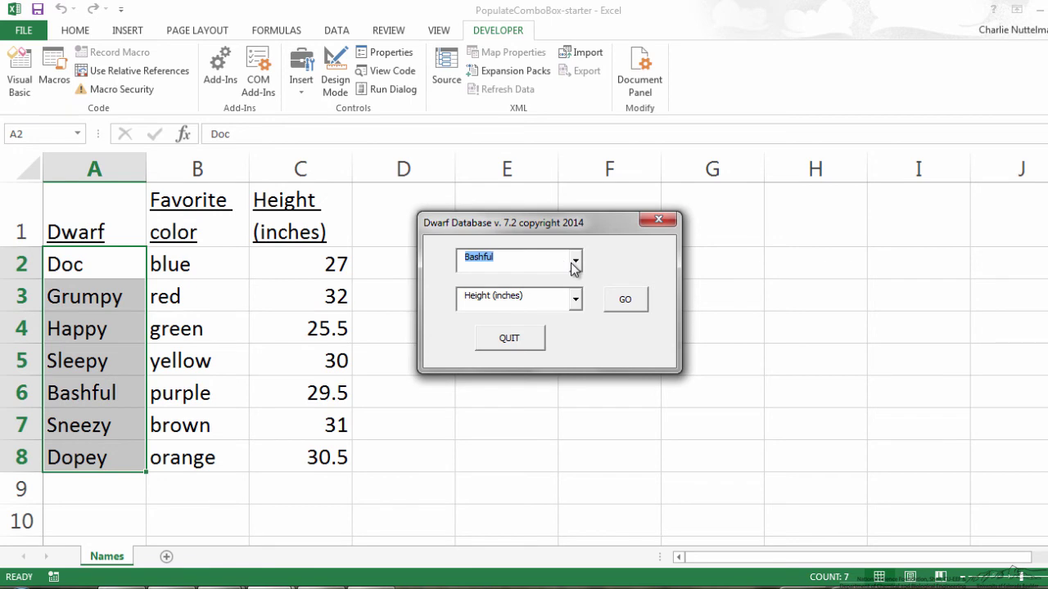
{"action": "left_click", "coordinate": [572, 263]}
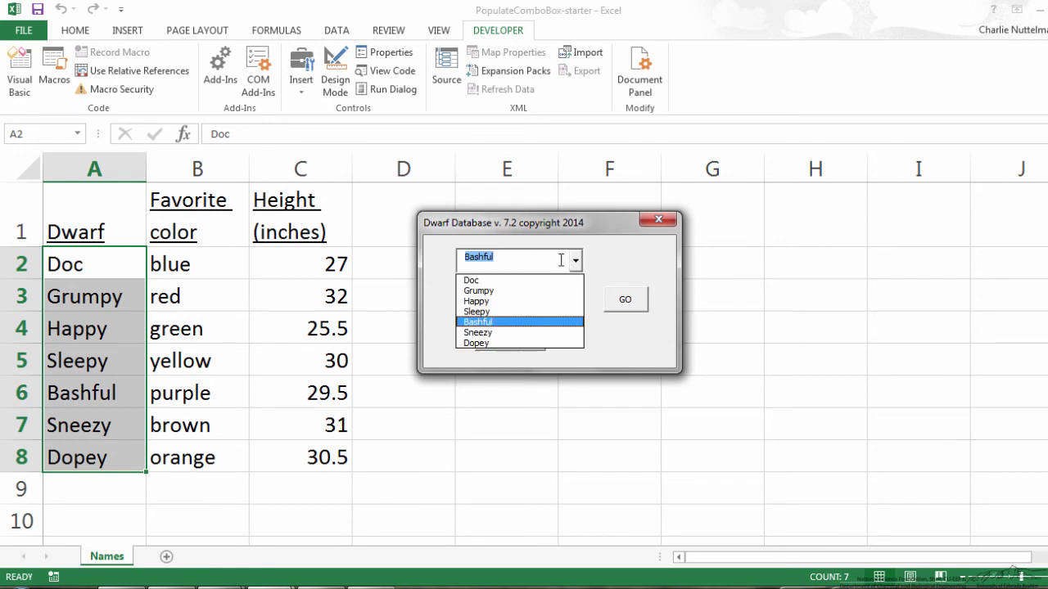
{"action": "left_click", "coordinate": [518, 281]}
{"action": "left_click", "coordinate": [528, 264]}
{"action": "left_click", "coordinate": [526, 282]}
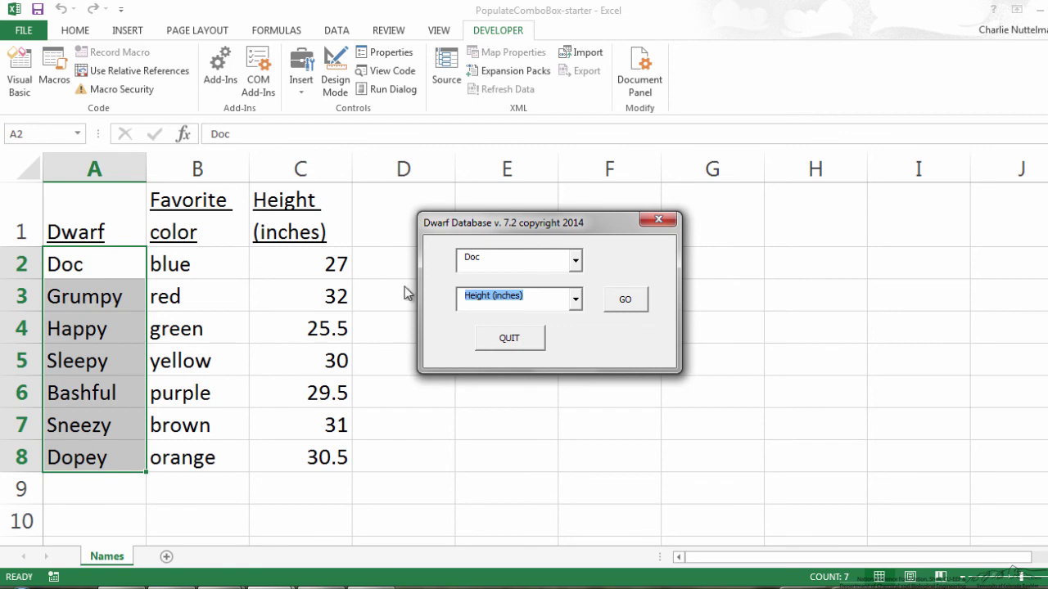
Choose Sleepy from the dwarf list and move to the Height (inches) box
{"action": "left_click", "coordinate": [575, 260]}
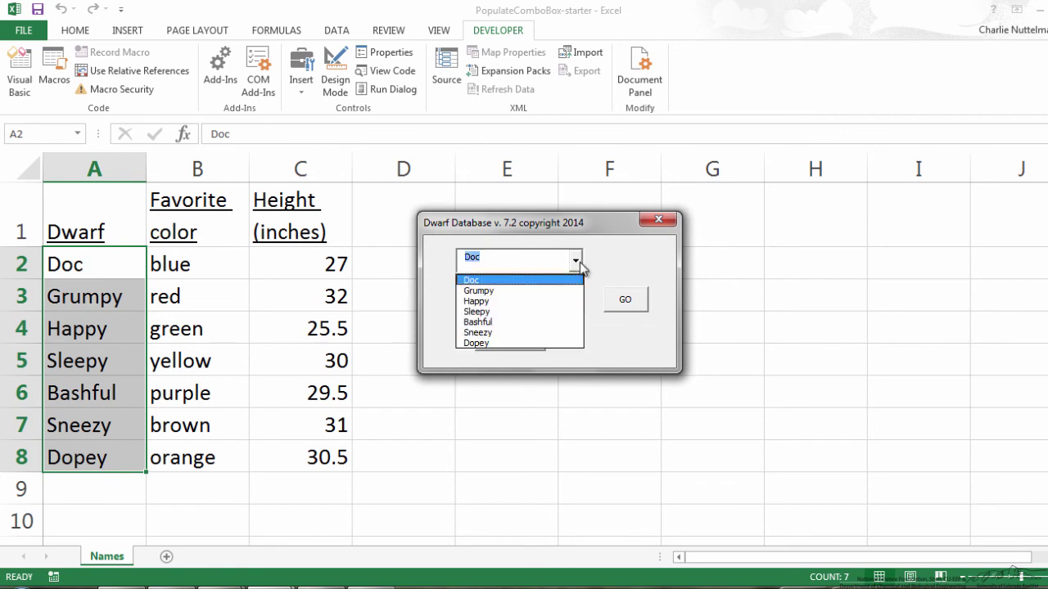
{"action": "left_click", "coordinate": [491, 319]}
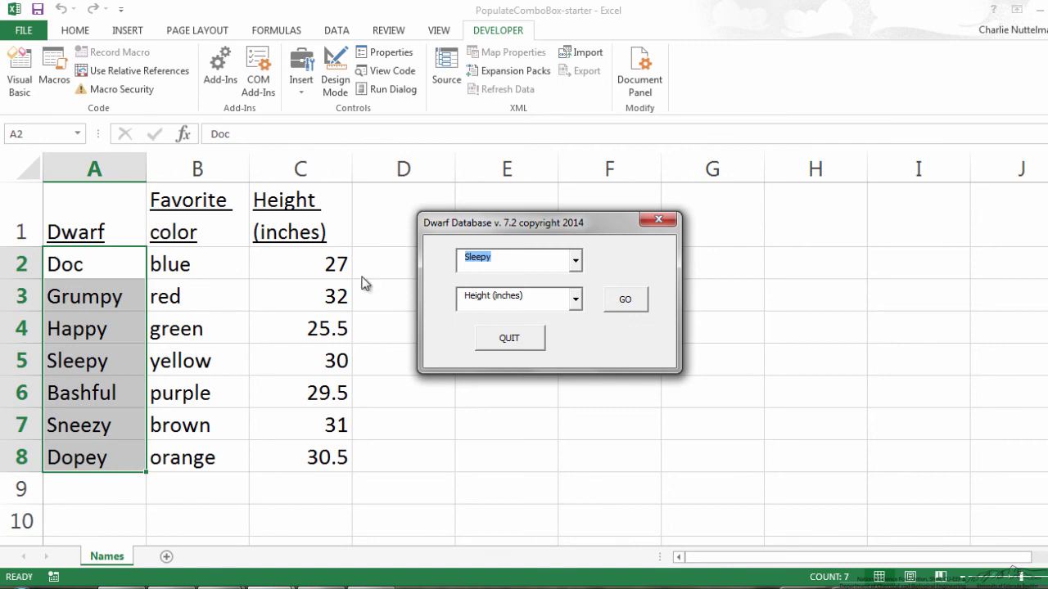
{"action": "key", "text": "Tab"}
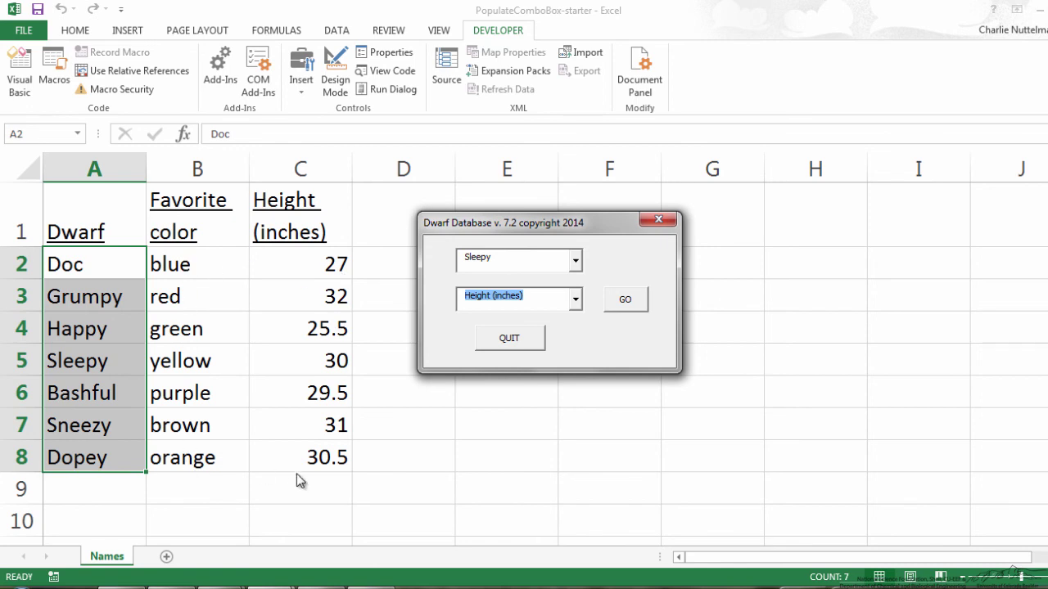
Close the form and paste the Names sheet selection line into GoButton_Click
{"action": "left_click", "coordinate": [523, 342]}
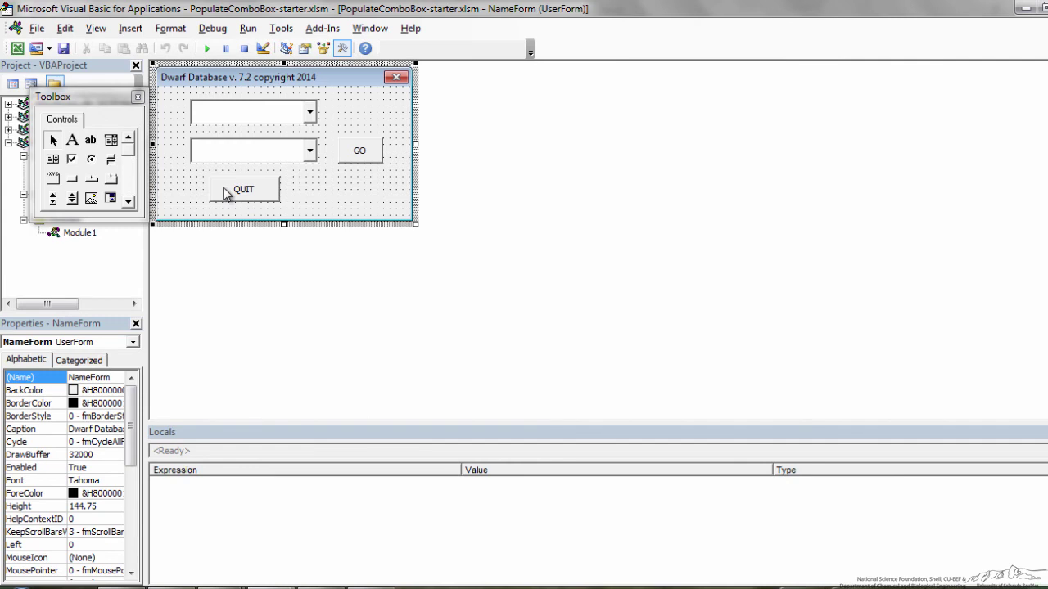
{"action": "double_click", "coordinate": [360, 154]}
{"action": "type", "text": "Sheets(\"Names\").Select"}
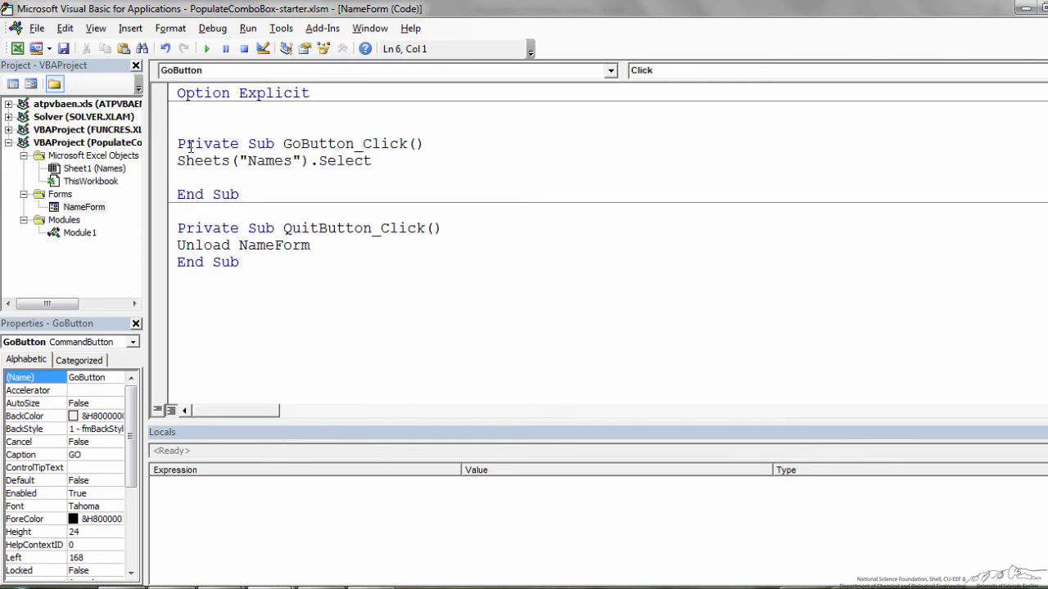
{"action": "left_click_drag", "start_coordinate": [178, 163], "coordinate": [372, 162]}
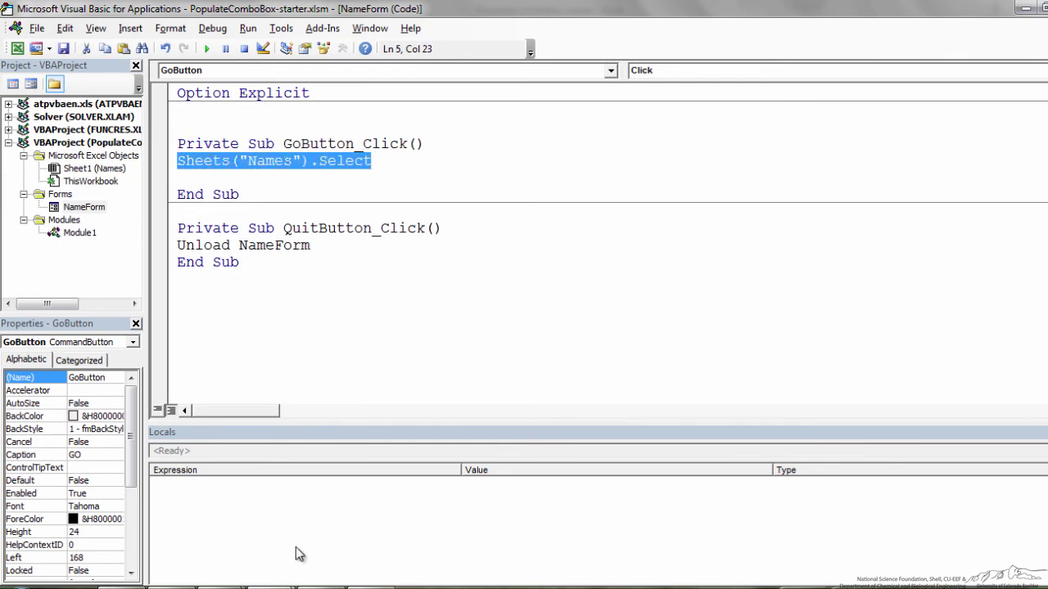
{"action": "left_click", "coordinate": [295, 585]}
{"action": "left_click", "coordinate": [316, 517]}
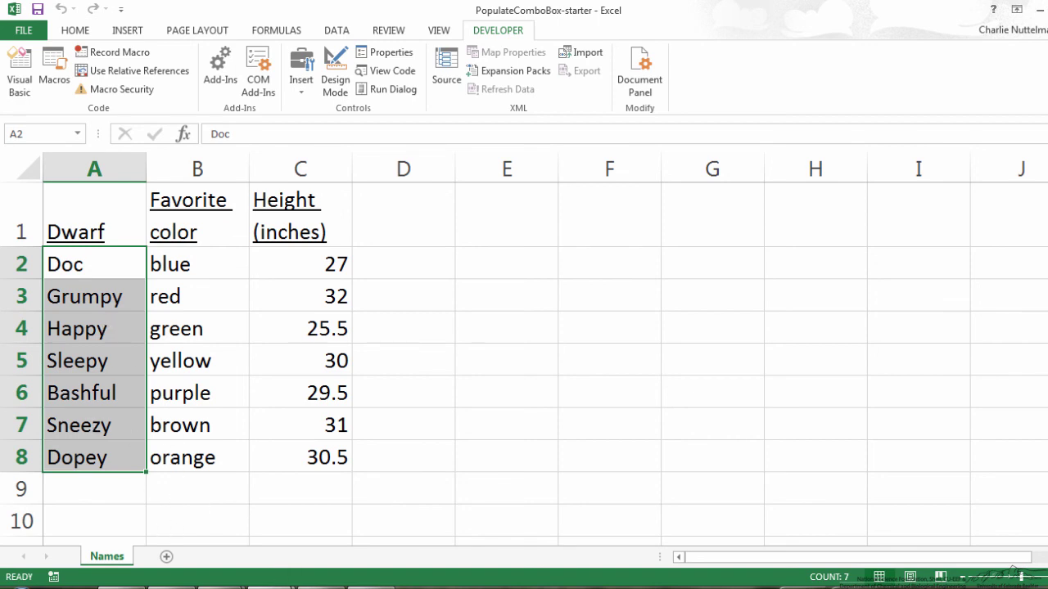
{"action": "left_click", "coordinate": [243, 517]}
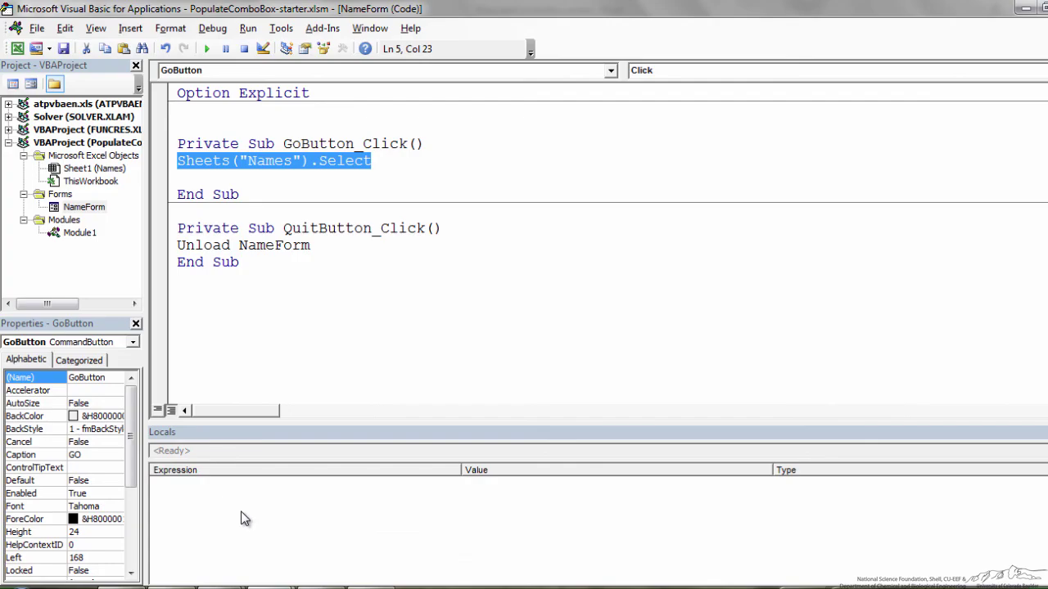
{"action": "left_click", "coordinate": [193, 174]}
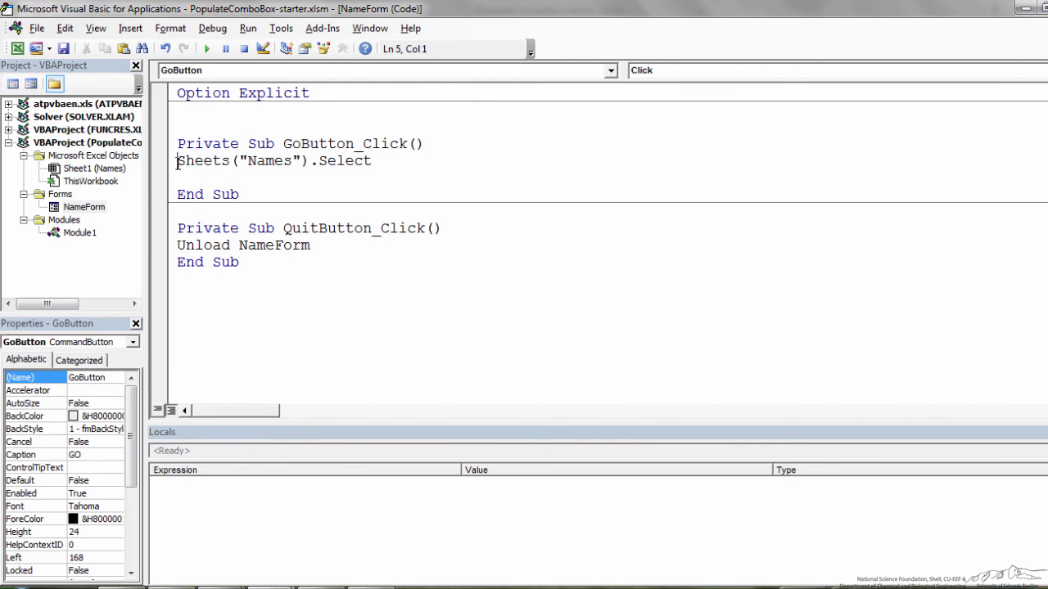
{"action": "left_click_drag", "start_coordinate": [180, 162], "coordinate": [376, 162]}
Add a B2 selection line and MsgBox ActiveCell.Offset(ComboBox1.ListIndex, ComboBox2.ListIndex)
{"action": "left_click", "coordinate": [279, 177]}
{"action": "type", "text": "Range(\"B"}
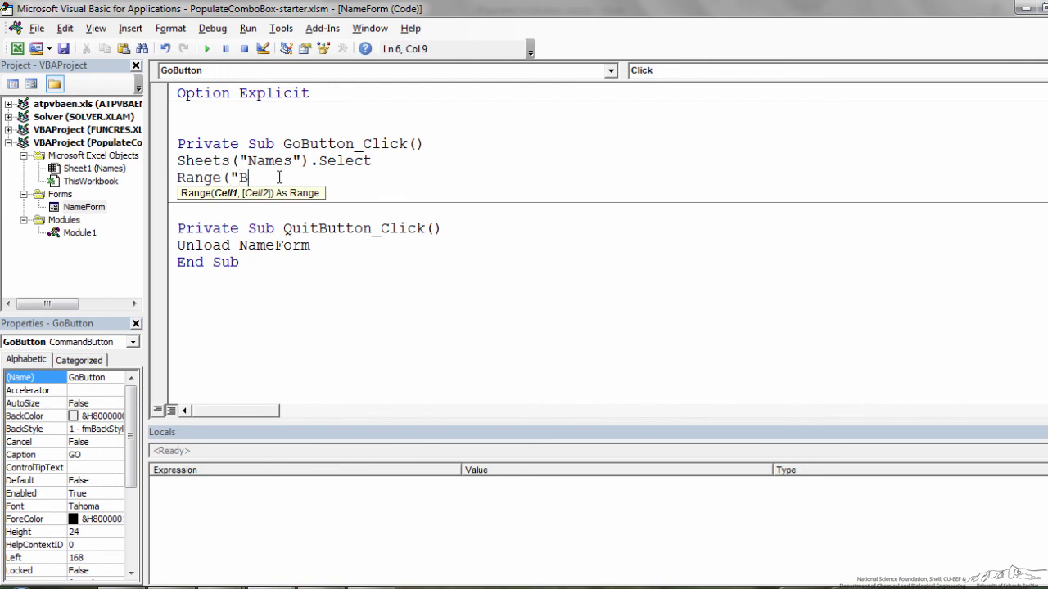
{"action": "type", "text": "2\").select"}
{"action": "key", "text": "Return"}
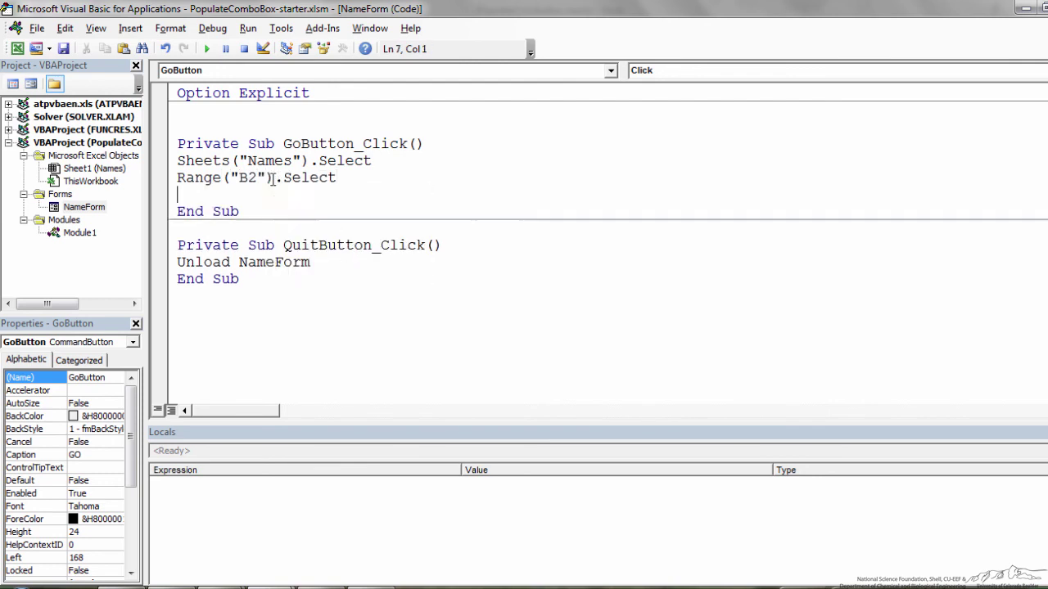
{"action": "left_click", "coordinate": [300, 503]}
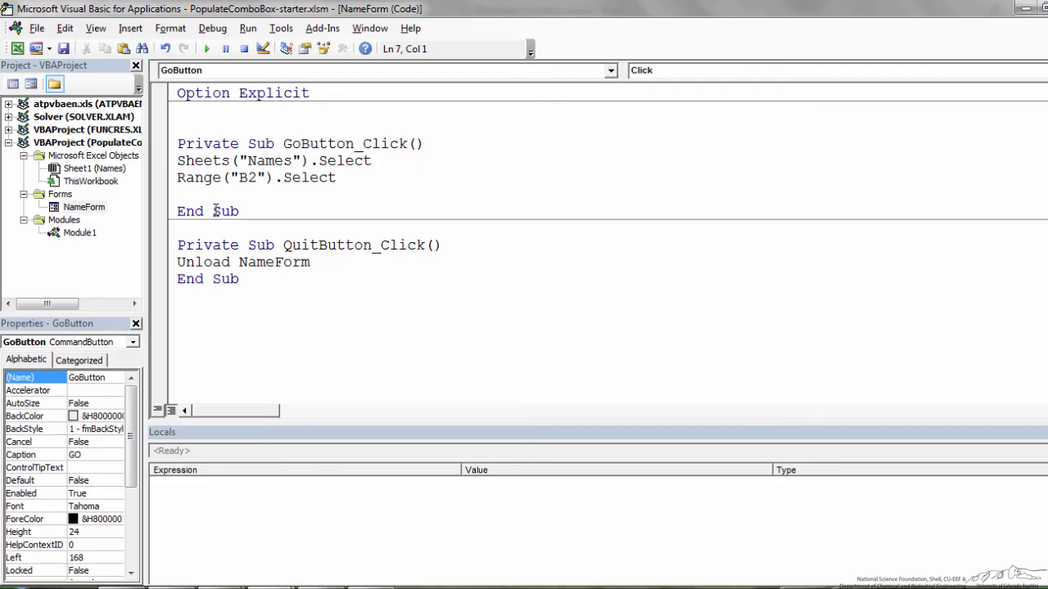
{"action": "left_click", "coordinate": [188, 516]}
{"action": "type", "text": "Ms"}
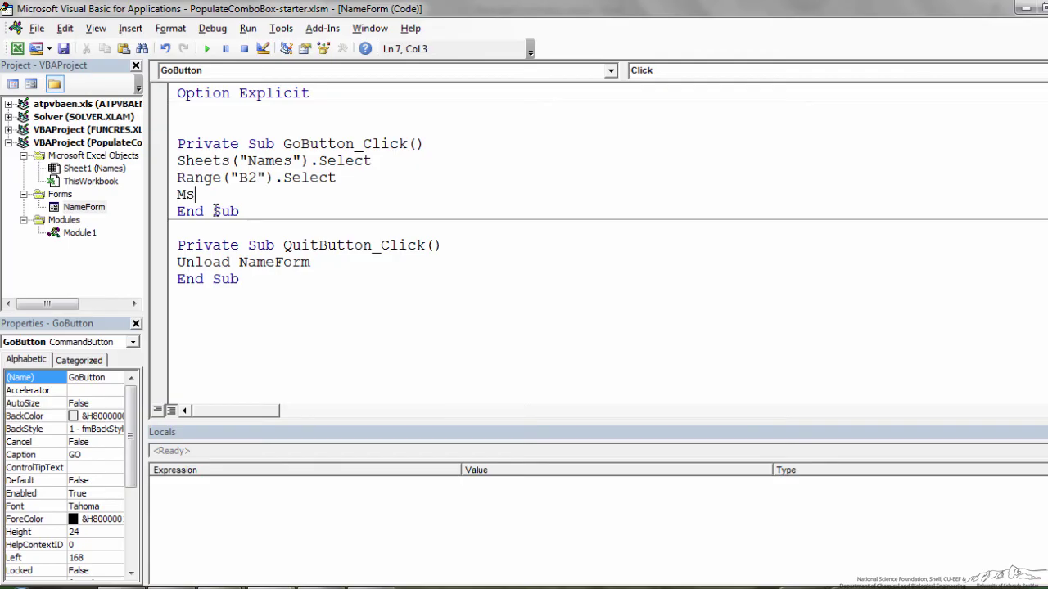
{"action": "type", "text": "gBox ActiveCell.Offset(NameForm.ComboBox1.ListIndex,NameForm.ComboBox2.ListIndex)"}
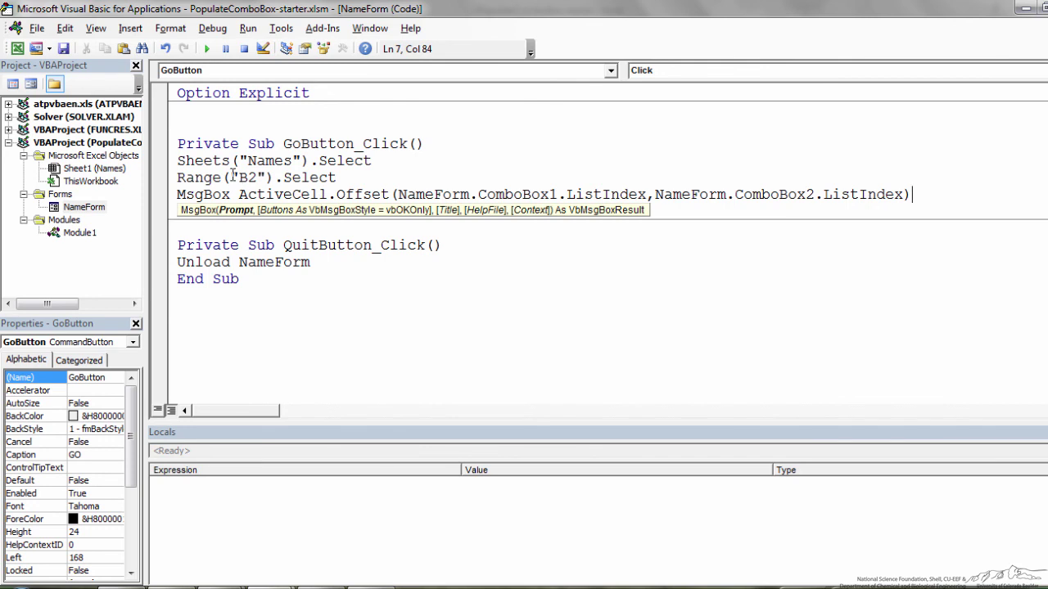
{"action": "left_click_drag", "start_coordinate": [242, 176], "coordinate": [254, 176]}
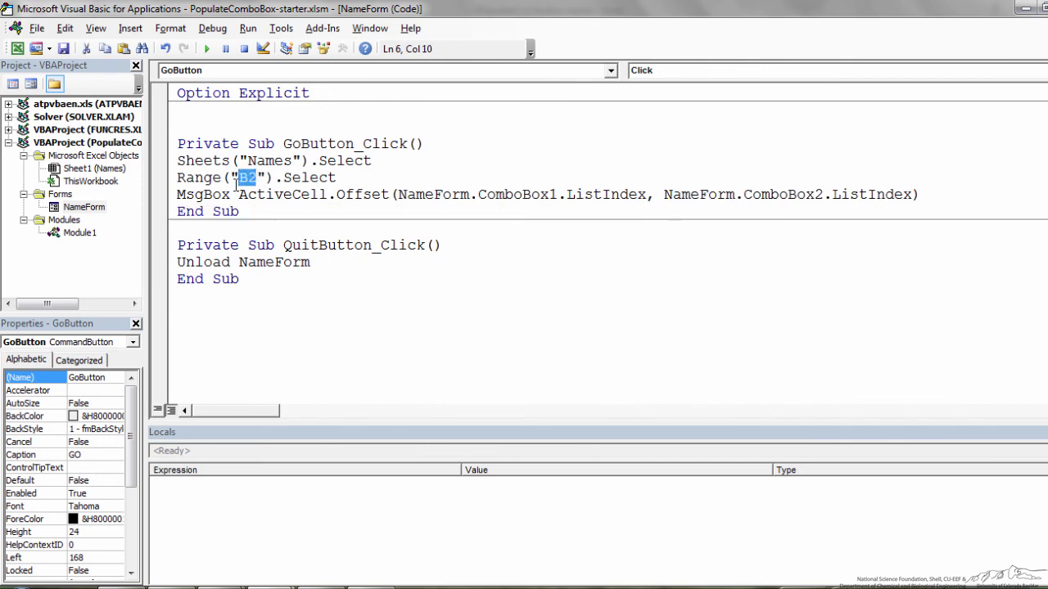
{"action": "left_click", "coordinate": [174, 178]}
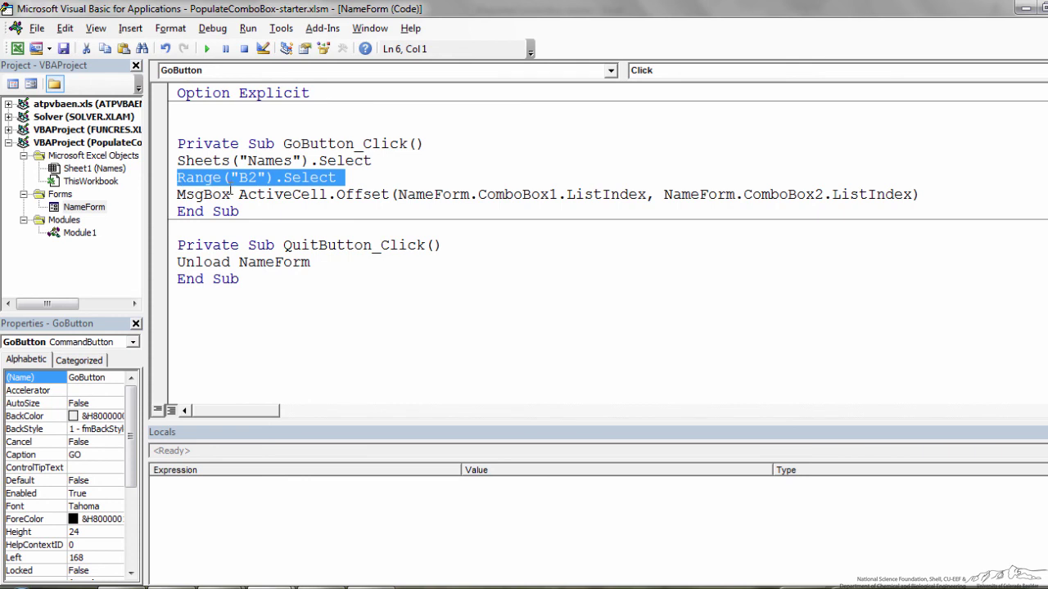
{"action": "left_click_drag", "start_coordinate": [236, 194], "coordinate": [646, 195]}
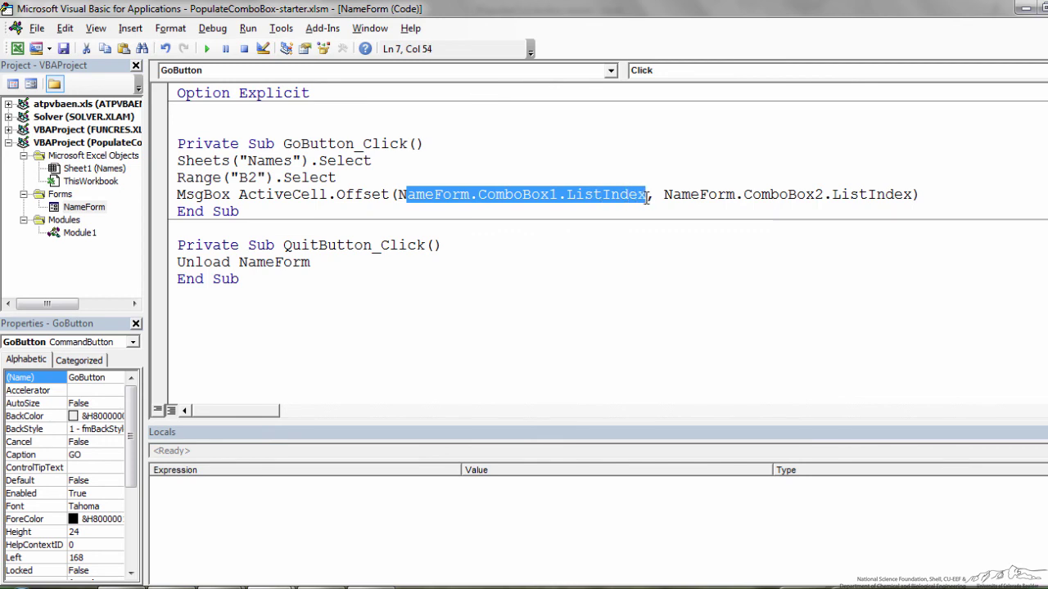
{"action": "left_click_drag", "start_coordinate": [399, 194], "coordinate": [912, 200]}
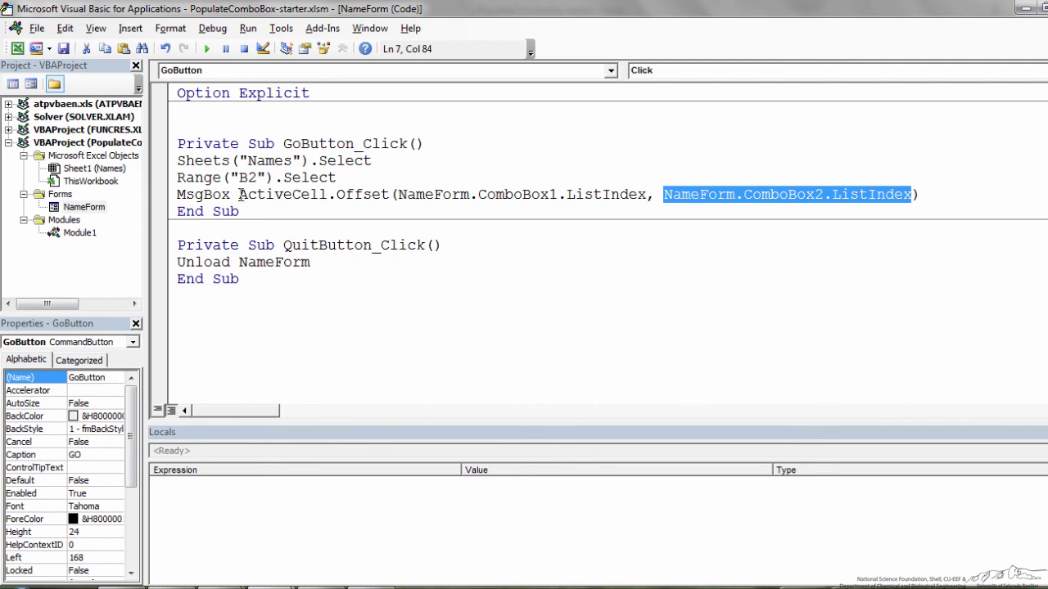
Open Module1 and step through PopulateComboboxes with F8 to bring up the form
{"action": "left_click", "coordinate": [123, 234]}
{"action": "left_click", "coordinate": [82, 235]}
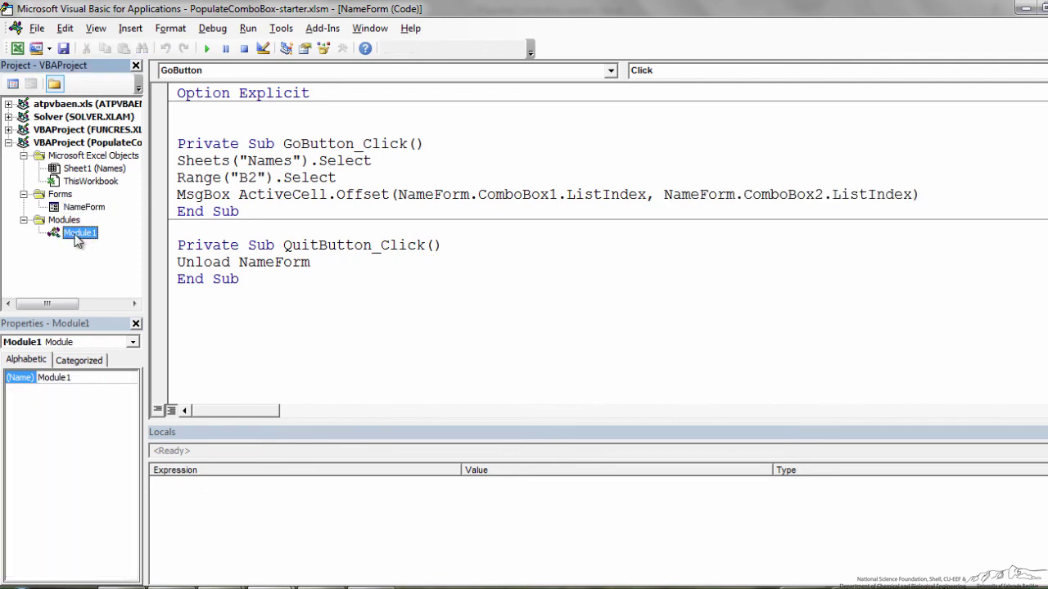
{"action": "double_click", "coordinate": [81, 237]}
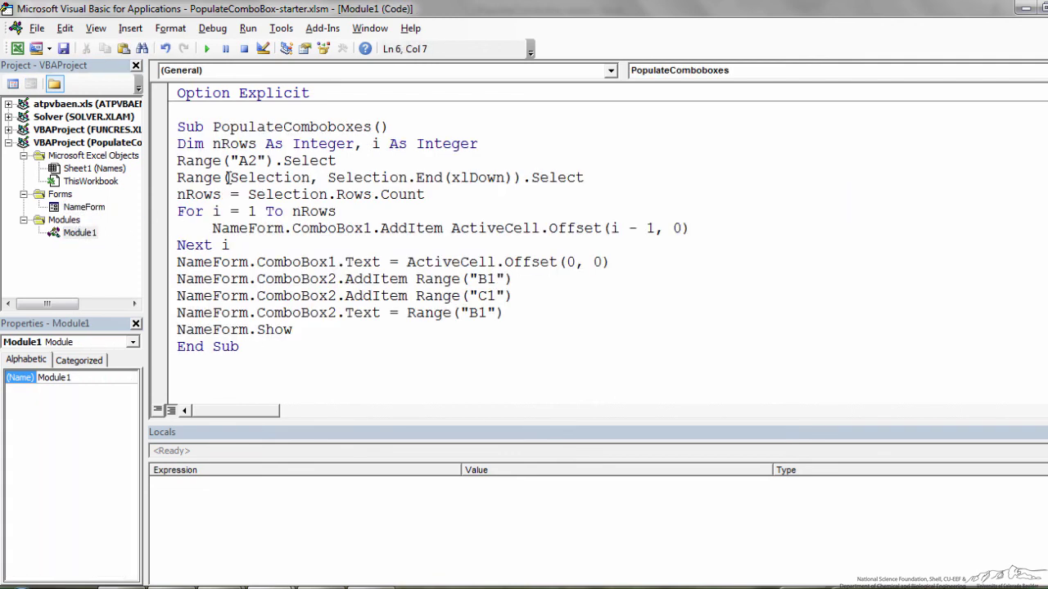
{"action": "key", "text": "F8"}
{"action": "key", "text": "F8"}
{"action": "key", "text": "F8"}
{"action": "key", "text": "F8"}
{"action": "key", "text": "F8"}
{"action": "key", "text": "F8"}
{"action": "key", "text": "F8"}
{"action": "key", "text": "F8"}
{"action": "key", "text": "F8"}
{"action": "key", "text": "F8"}
{"action": "key", "text": "F8"}
{"action": "key", "text": "F8"}
{"action": "key", "text": "F8"}
{"action": "key", "text": "F8"}
{"action": "key", "text": "F8"}
{"action": "key", "text": "F8"}
{"action": "key", "text": "F8"}
{"action": "key", "text": "F8"}
{"action": "key", "text": "F8"}
{"action": "key", "text": "F8"}
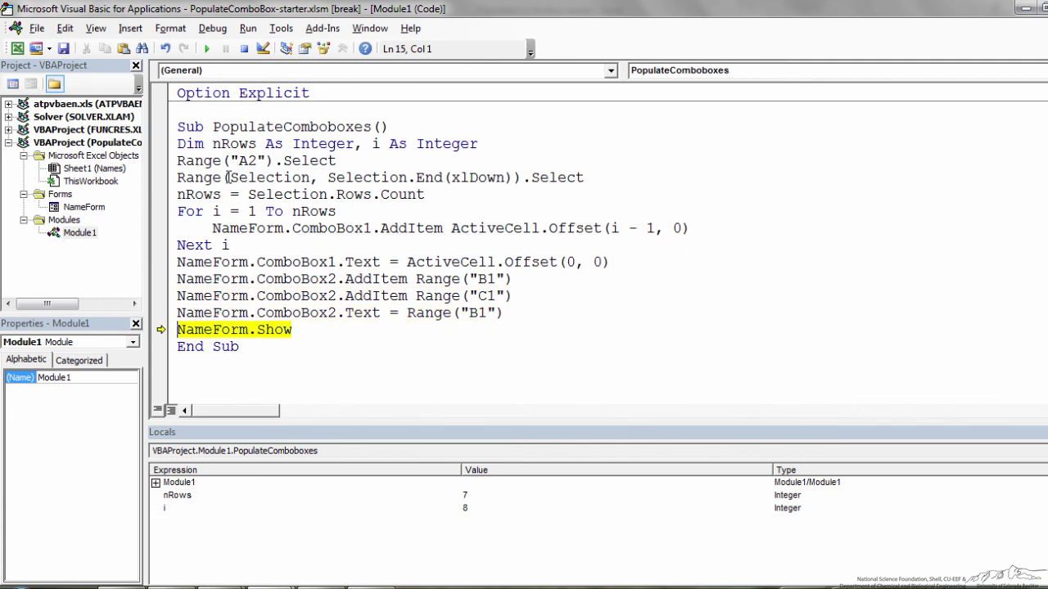
{"action": "key", "text": "F8"}
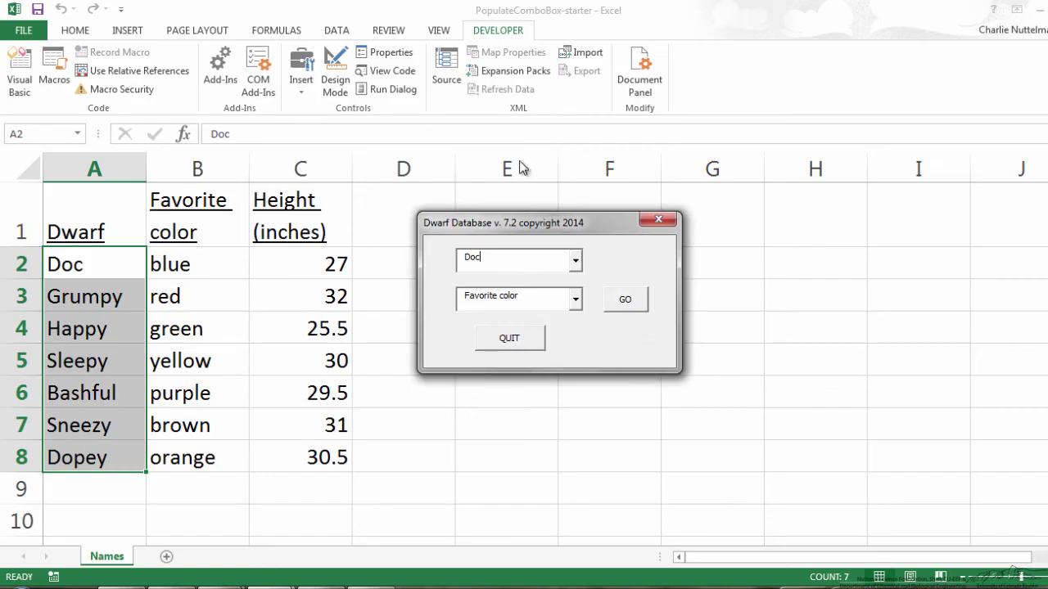
Pick Sleepy, click GO, step through GoButton_Click, and dismiss the yellow result
{"action": "left_click", "coordinate": [575, 260]}
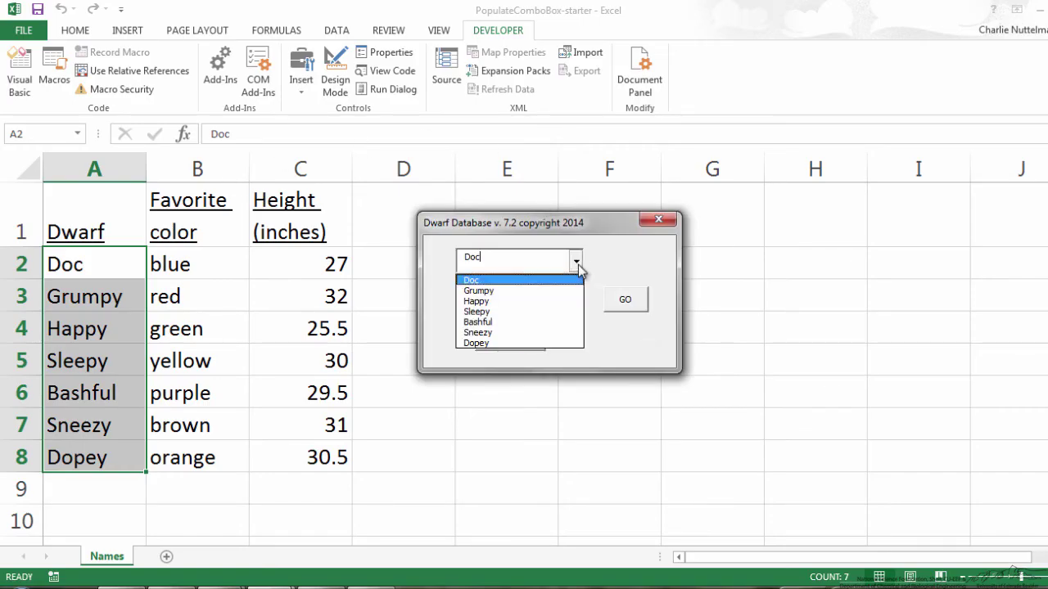
{"action": "left_click", "coordinate": [523, 311]}
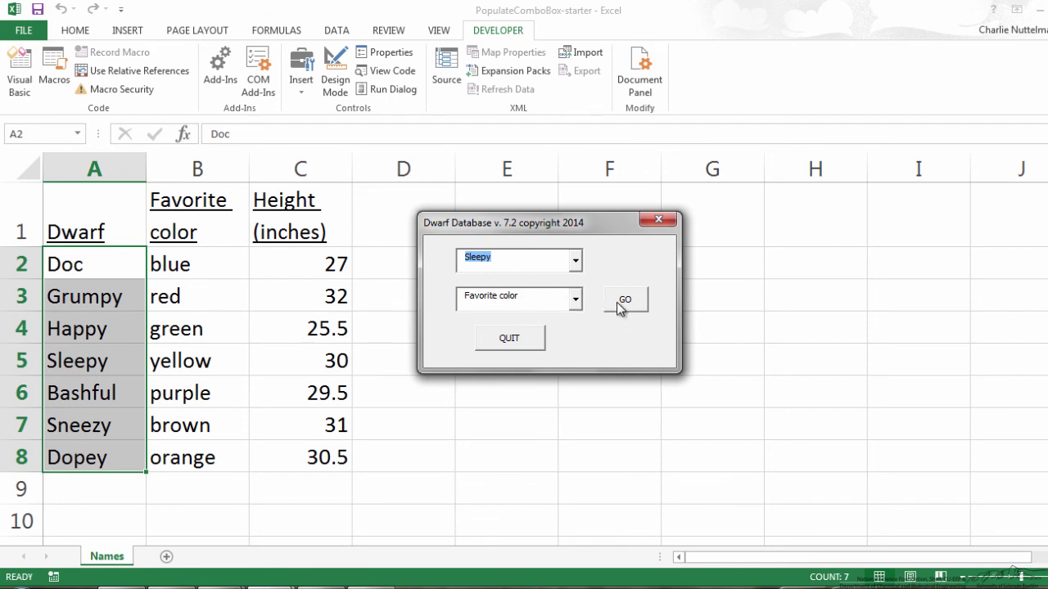
{"action": "left_click", "coordinate": [616, 302]}
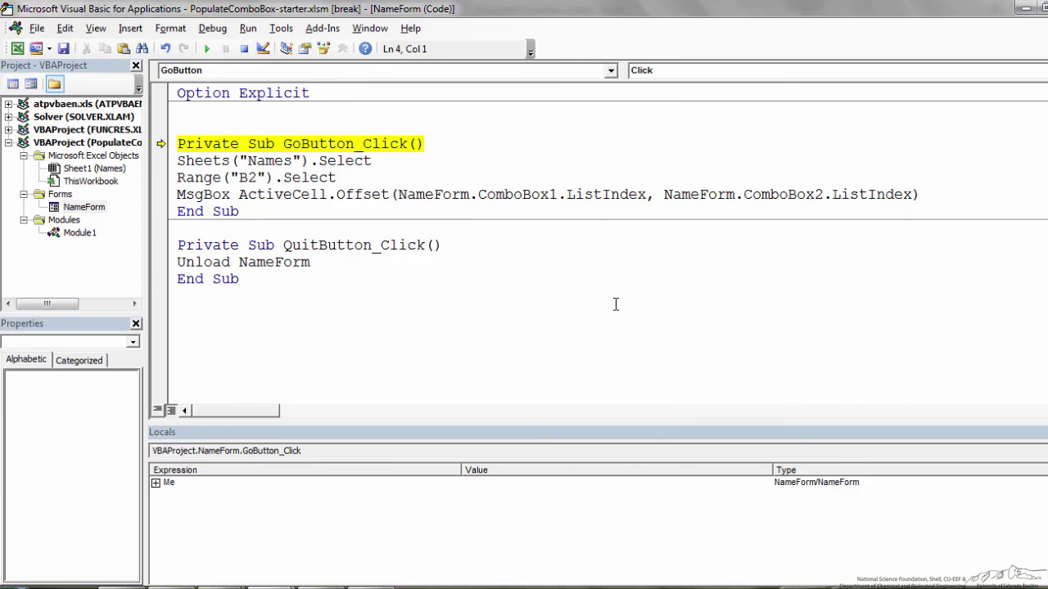
{"action": "key", "text": "F8"}
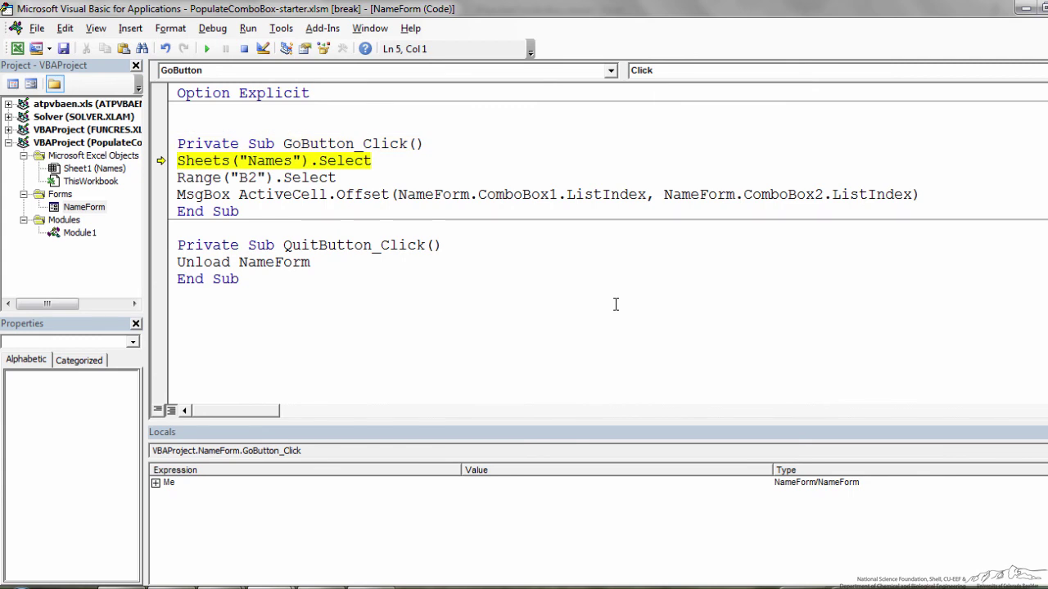
{"action": "key", "text": "F8"}
{"action": "key", "text": "F8"}
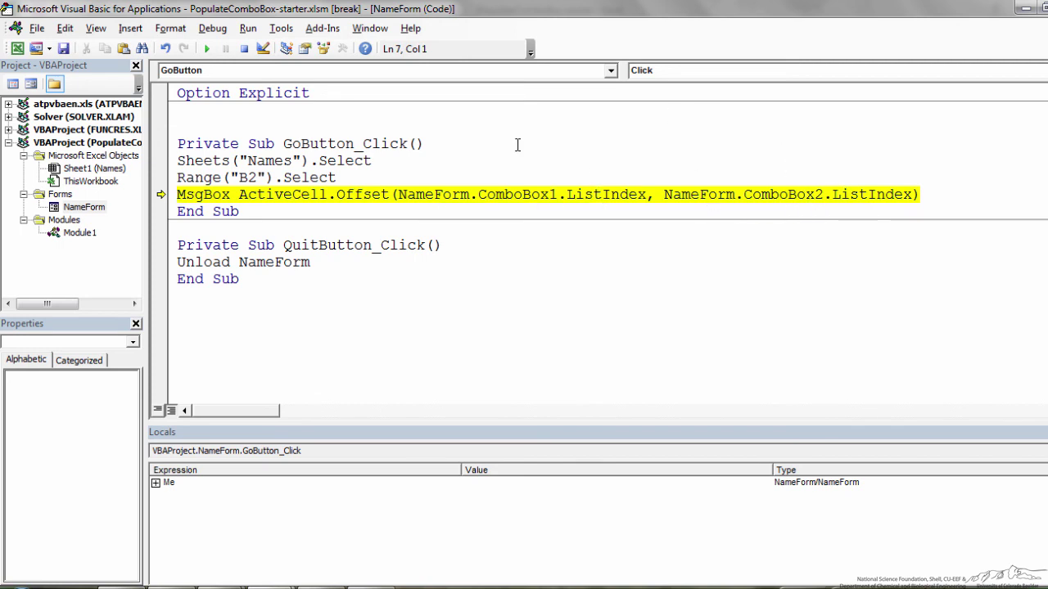
{"action": "key", "text": "F8"}
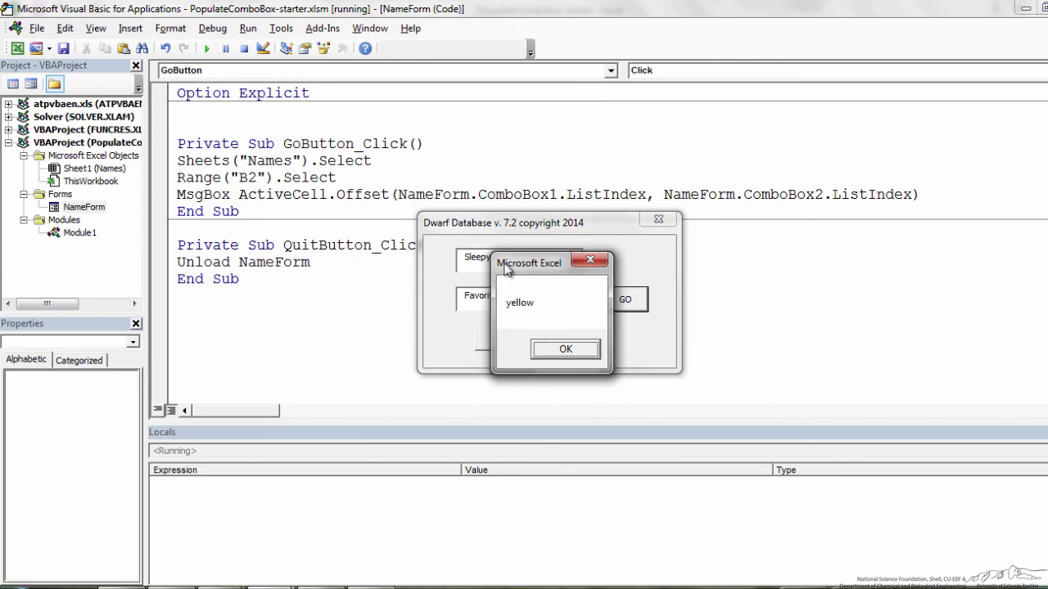
{"action": "left_click_drag", "start_coordinate": [508, 263], "coordinate": [573, 311]}
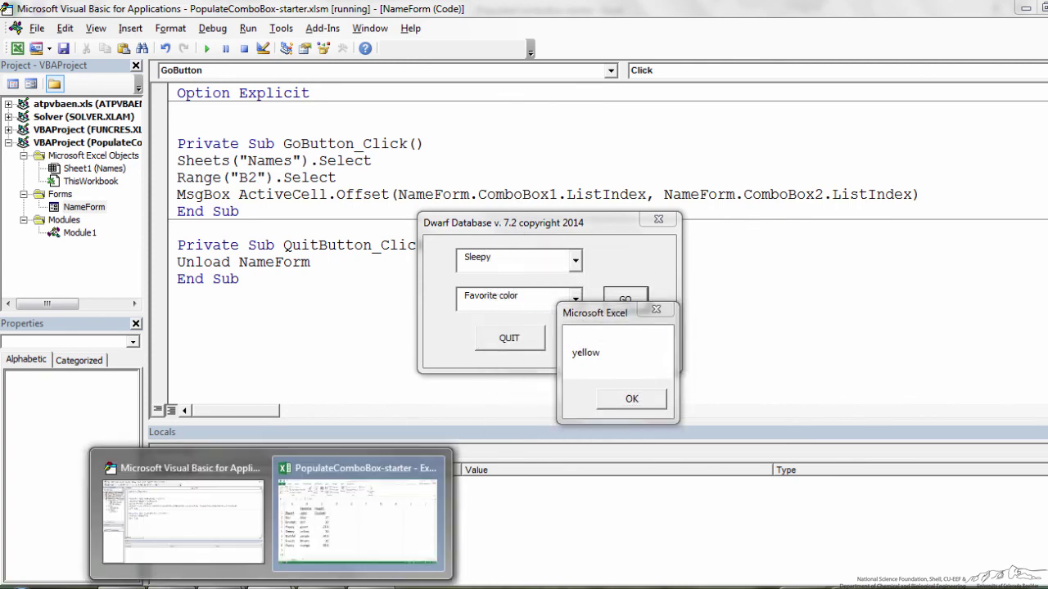
{"action": "left_click", "coordinate": [360, 523]}
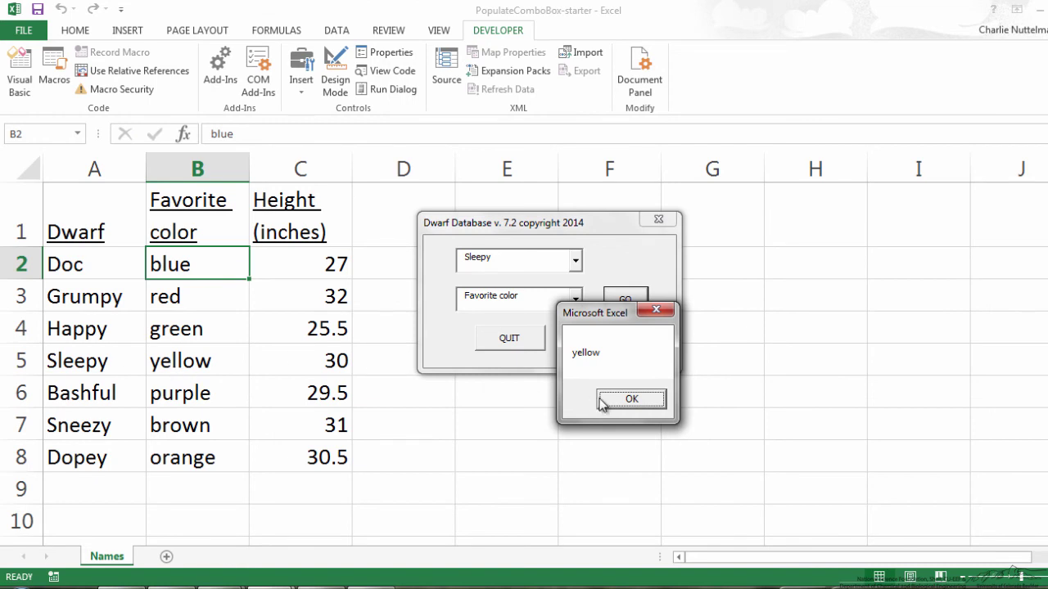
{"action": "left_click", "coordinate": [624, 401]}
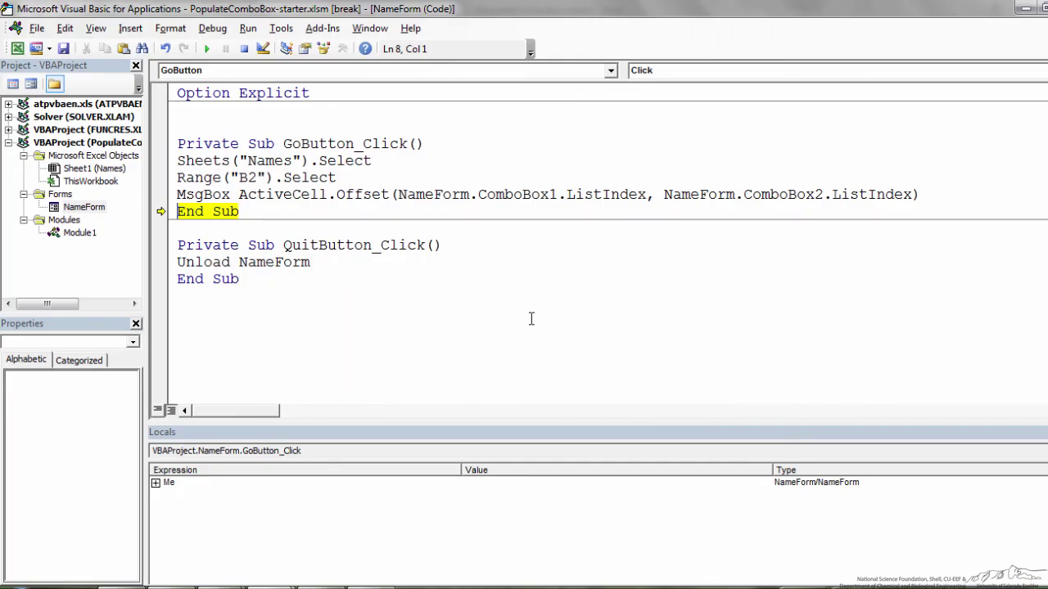
Bring the form forward, click QUIT, and step with F8 until NameForm unloads and execution ends
{"action": "left_click", "coordinate": [277, 583]}
{"action": "left_click", "coordinate": [306, 512]}
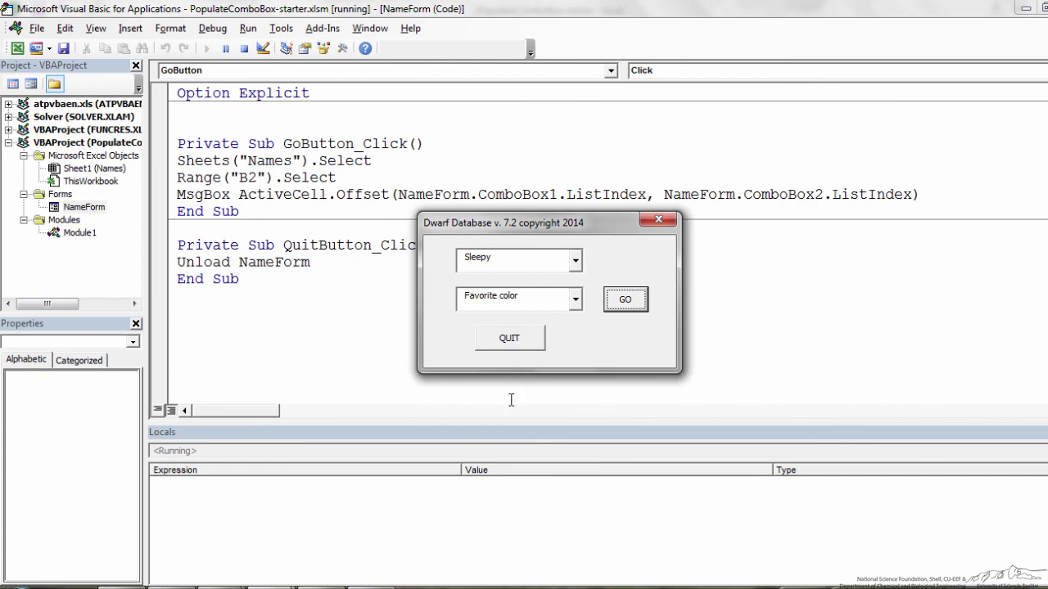
{"action": "left_click", "coordinate": [515, 340]}
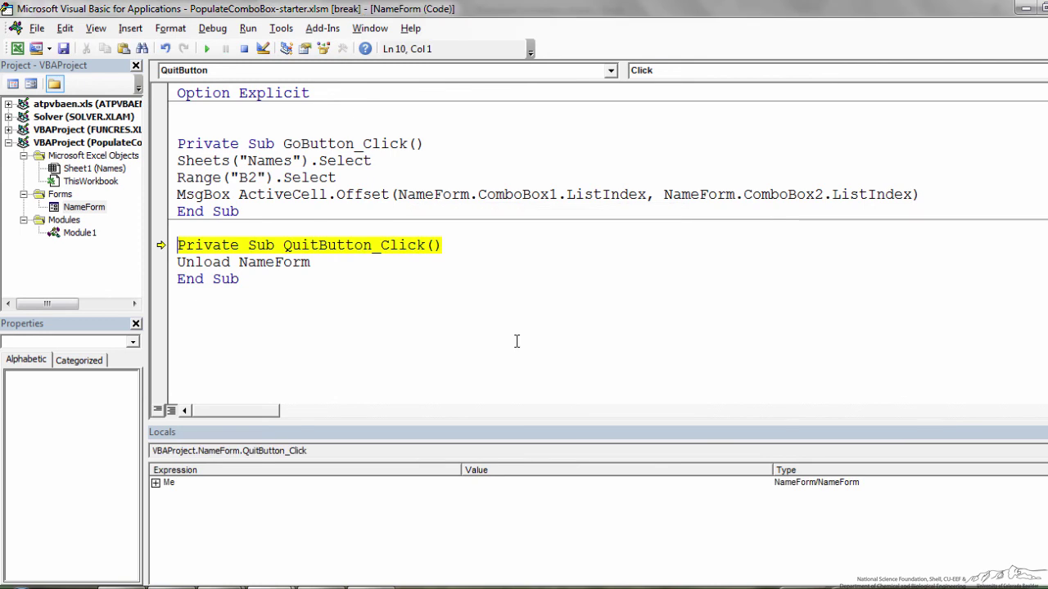
{"action": "key", "text": "F8"}
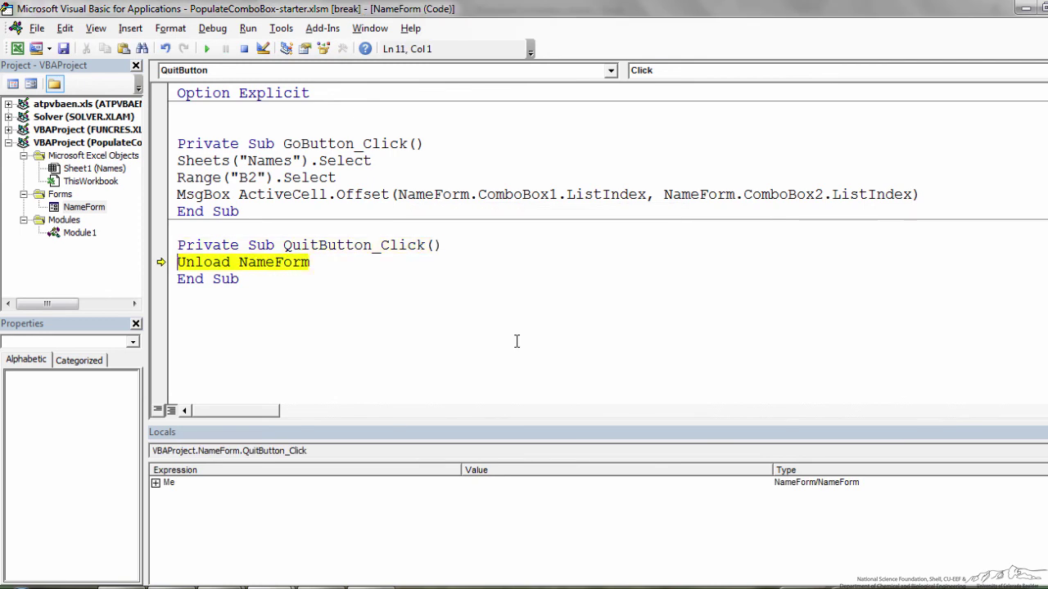
{"action": "key", "text": "F8"}
{"action": "key", "text": "F8"}
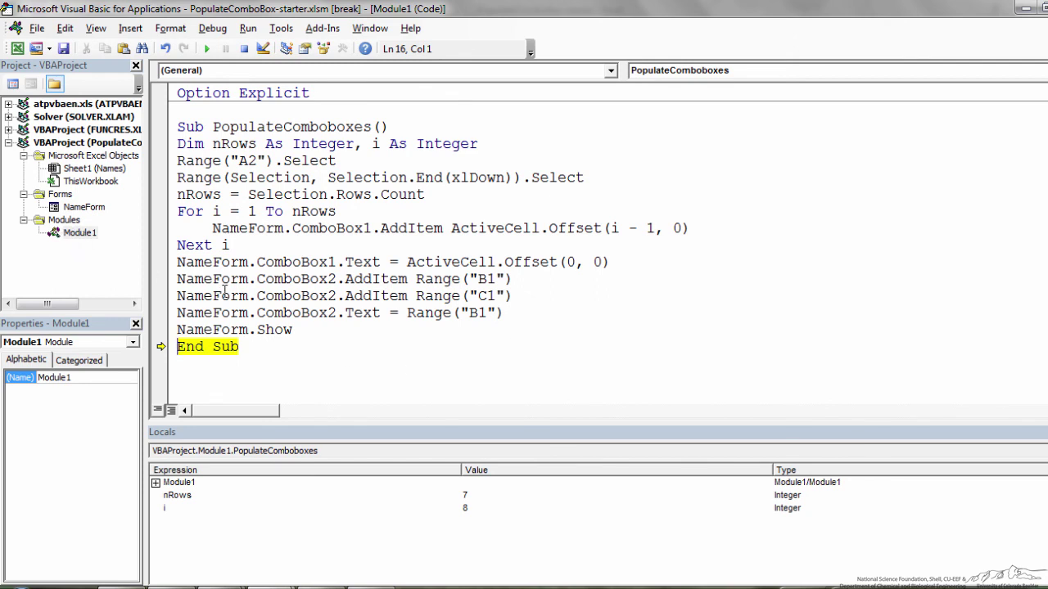
{"action": "key", "text": "F8"}
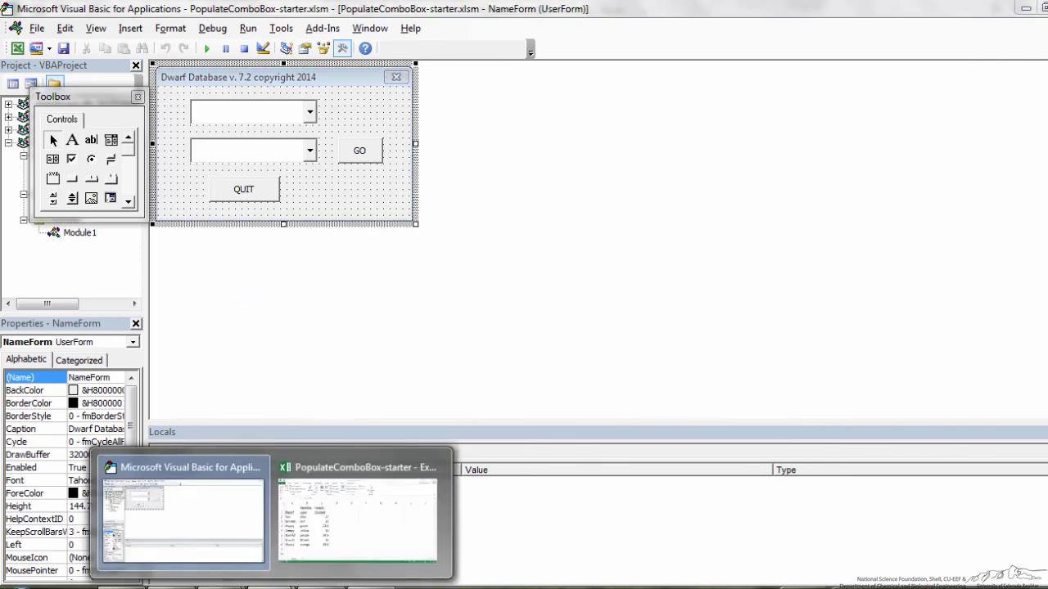
Draw a Form Control button near E2 and assign it the PopulateComboboxes macro
{"action": "left_click", "coordinate": [320, 536]}
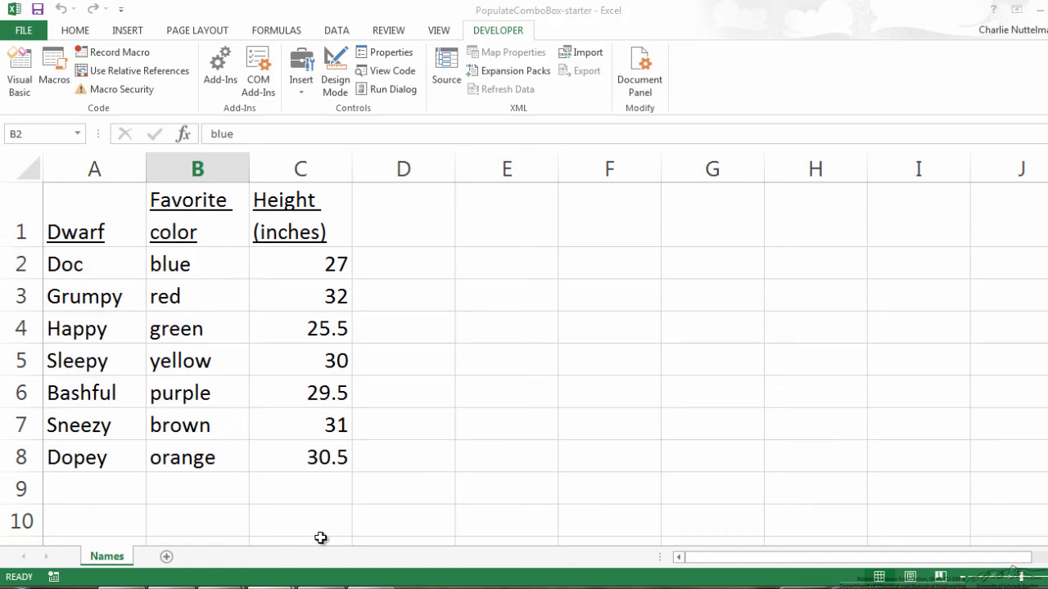
{"action": "left_click", "coordinate": [309, 90]}
{"action": "left_click", "coordinate": [297, 125]}
{"action": "left_click_drag", "start_coordinate": [461, 238], "coordinate": [577, 298]}
{"action": "left_click", "coordinate": [749, 202]}
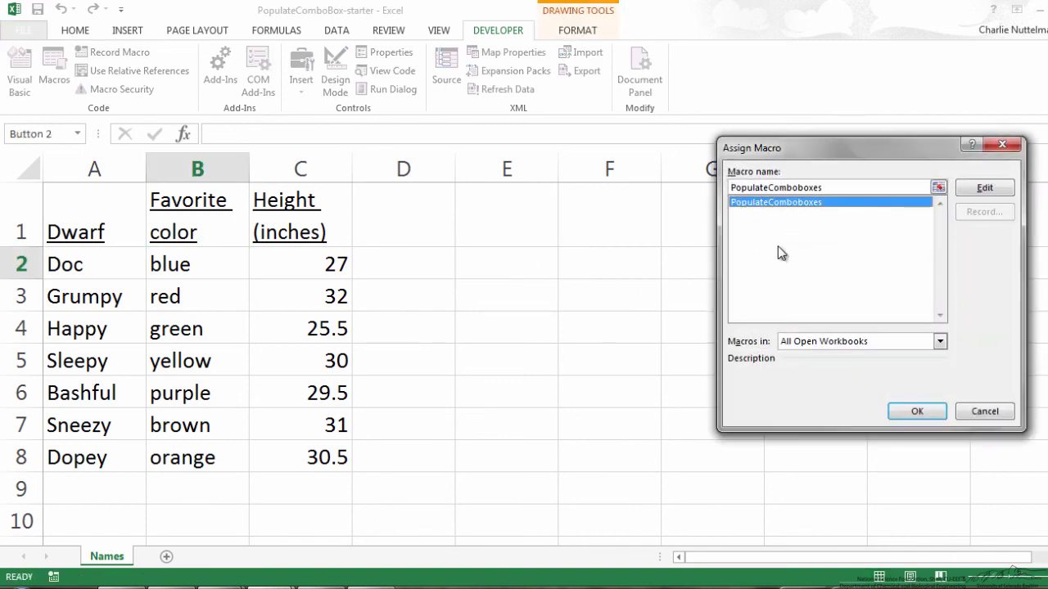
{"action": "left_click", "coordinate": [907, 410]}
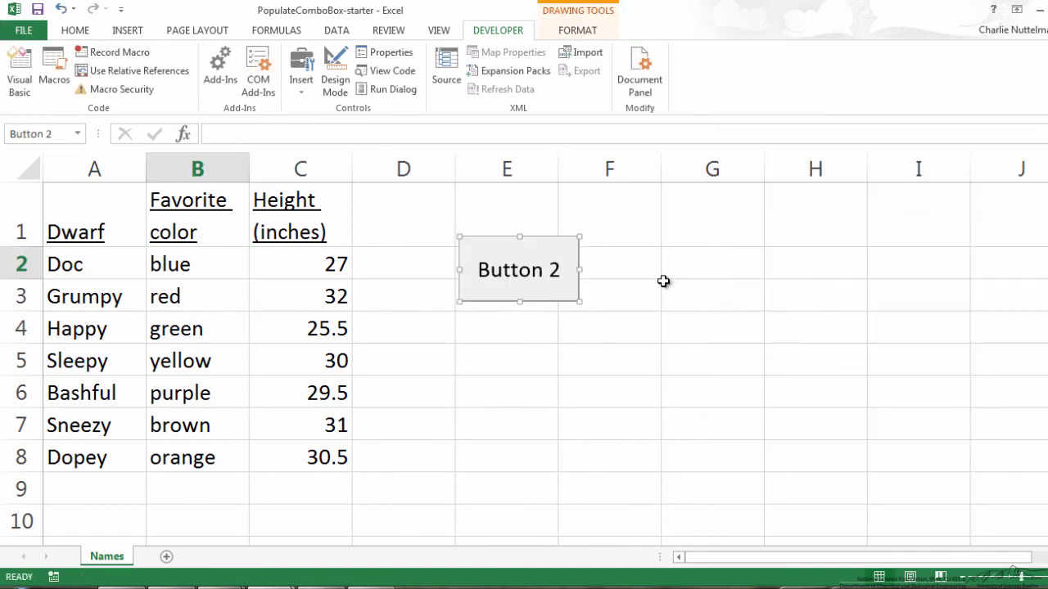
Rename the new button's label to GO
{"action": "left_click", "coordinate": [479, 270]}
{"action": "key", "text": "Delete"}
{"action": "key", "text": "Delete"}
{"action": "key", "text": "Delete"}
{"action": "key", "text": "Delete"}
{"action": "key", "text": "Delete"}
{"action": "key", "text": "Delete"}
{"action": "key", "text": "Delete"}
{"action": "type", "text": "GO"}
{"action": "left_click", "coordinate": [536, 361]}
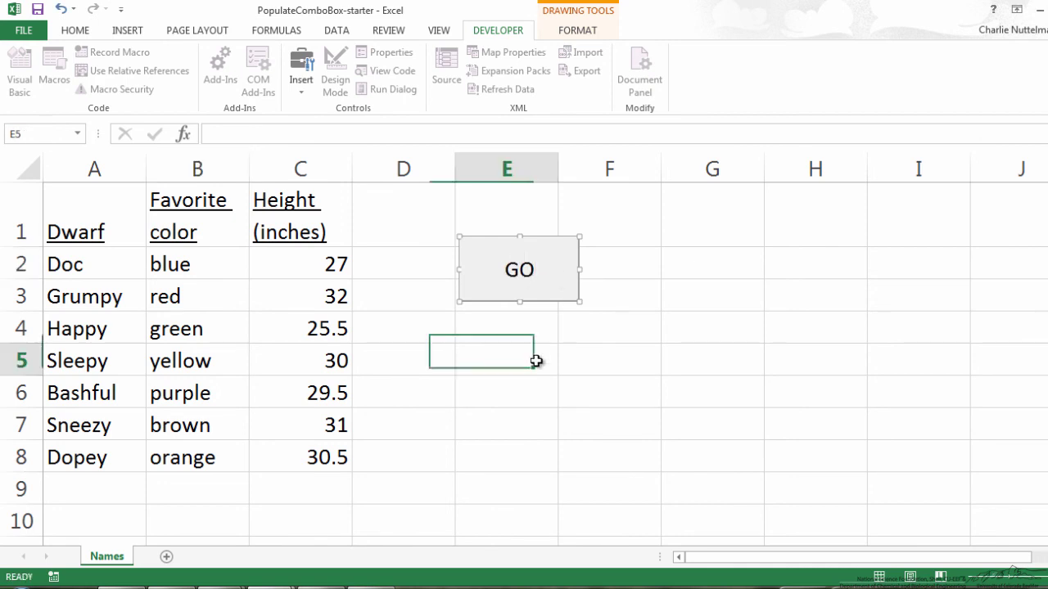
Launch the form with GO, look up Doc's Height (inches), and dismiss the 27 result
{"action": "left_click", "coordinate": [524, 327]}
{"action": "left_click", "coordinate": [528, 272]}
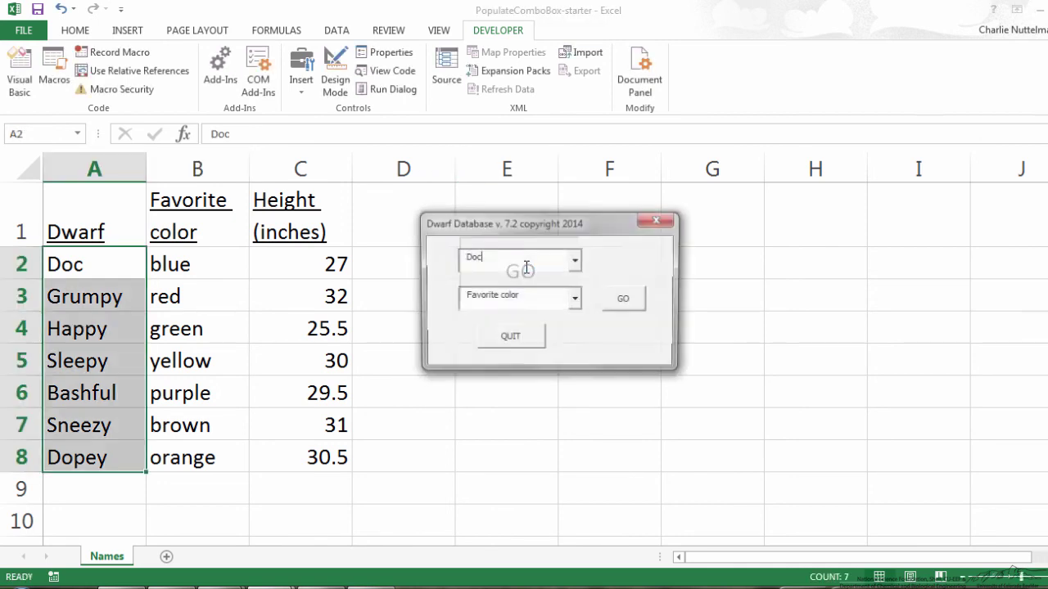
{"action": "left_click_drag", "start_coordinate": [494, 226], "coordinate": [436, 191]}
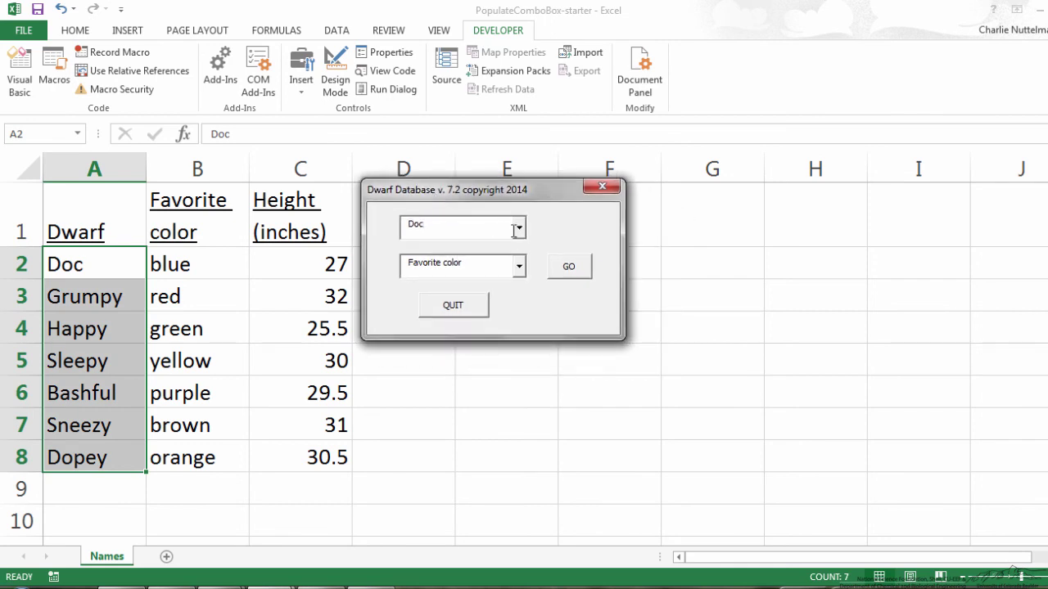
{"action": "left_click", "coordinate": [519, 266]}
{"action": "left_click", "coordinate": [479, 297]}
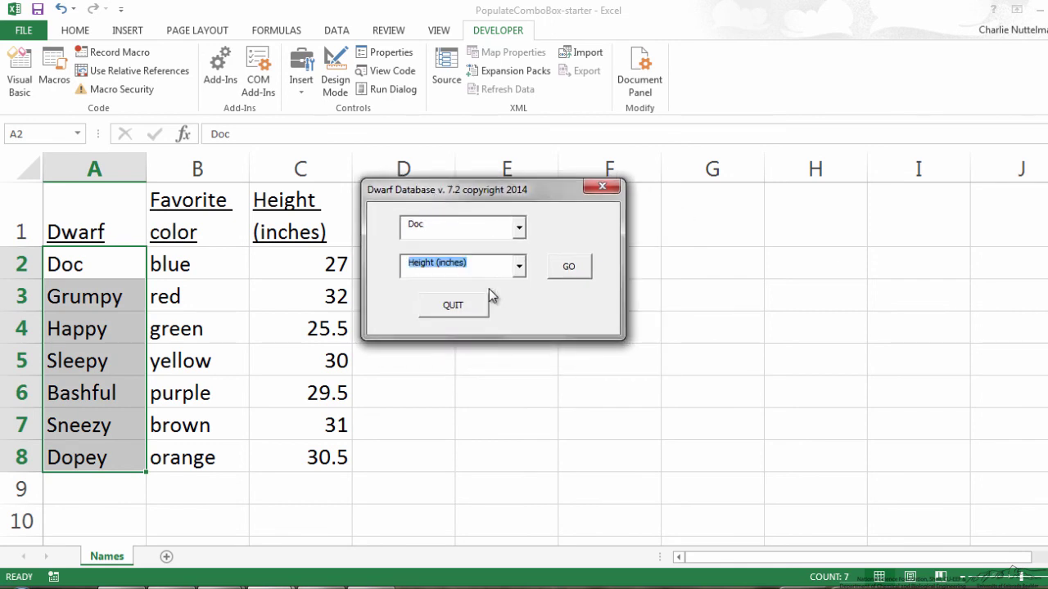
{"action": "left_click", "coordinate": [565, 275]}
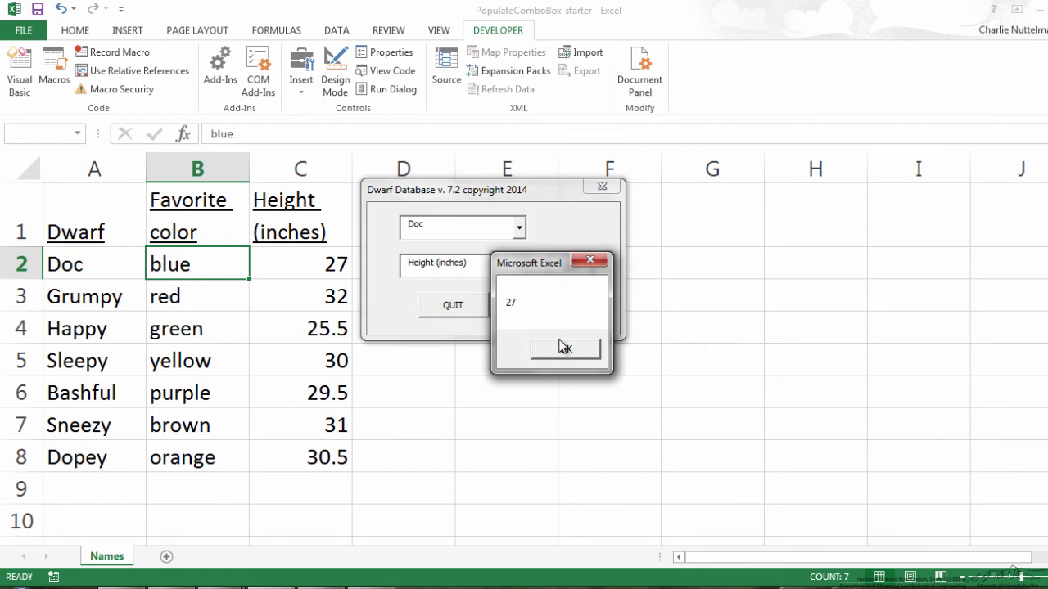
{"action": "left_click", "coordinate": [565, 349]}
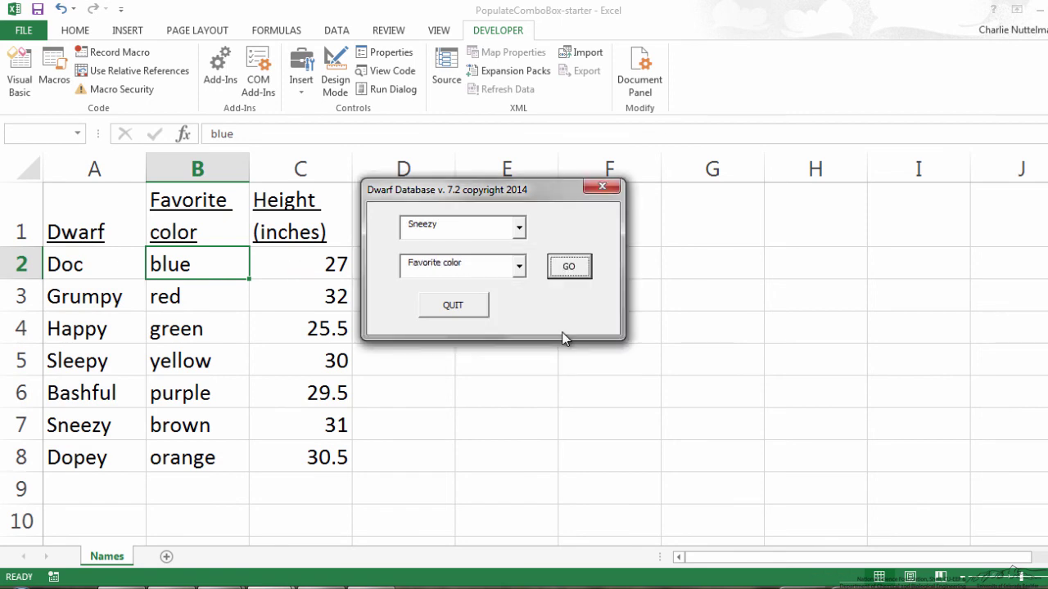